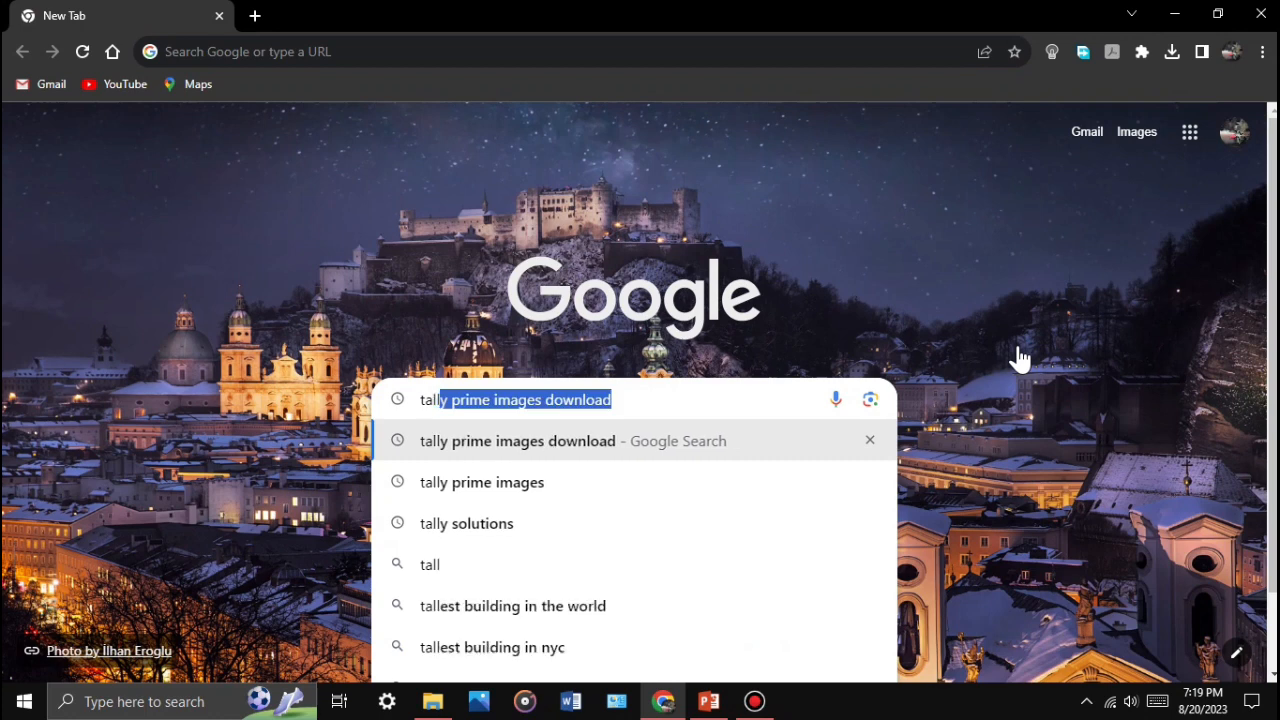
# Step: Search Google for 'tally prime download', correcting the typed query before running it
pyautogui.press('BackSpace')
pyautogui.write('prime')
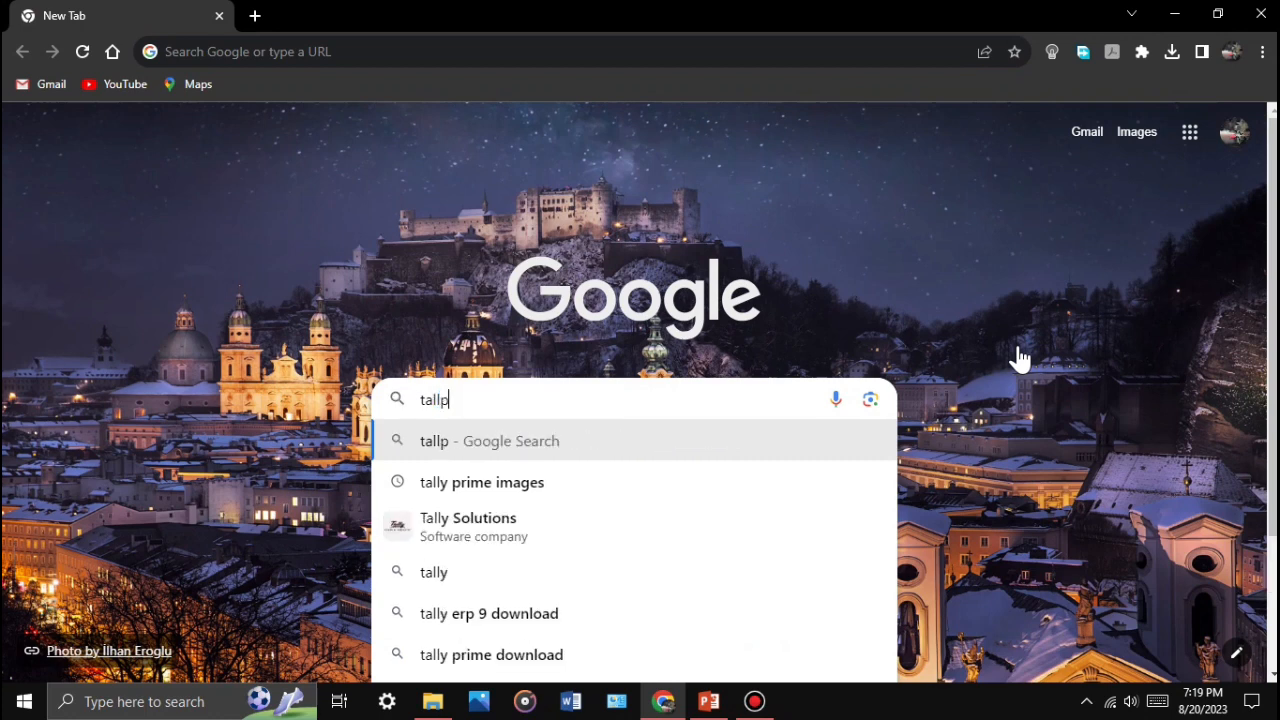
pyautogui.press('BackSpace')
pyautogui.press('BackSpace')
pyautogui.press('BackSpace')
pyautogui.press('BackSpace')
pyautogui.press('BackSpace')
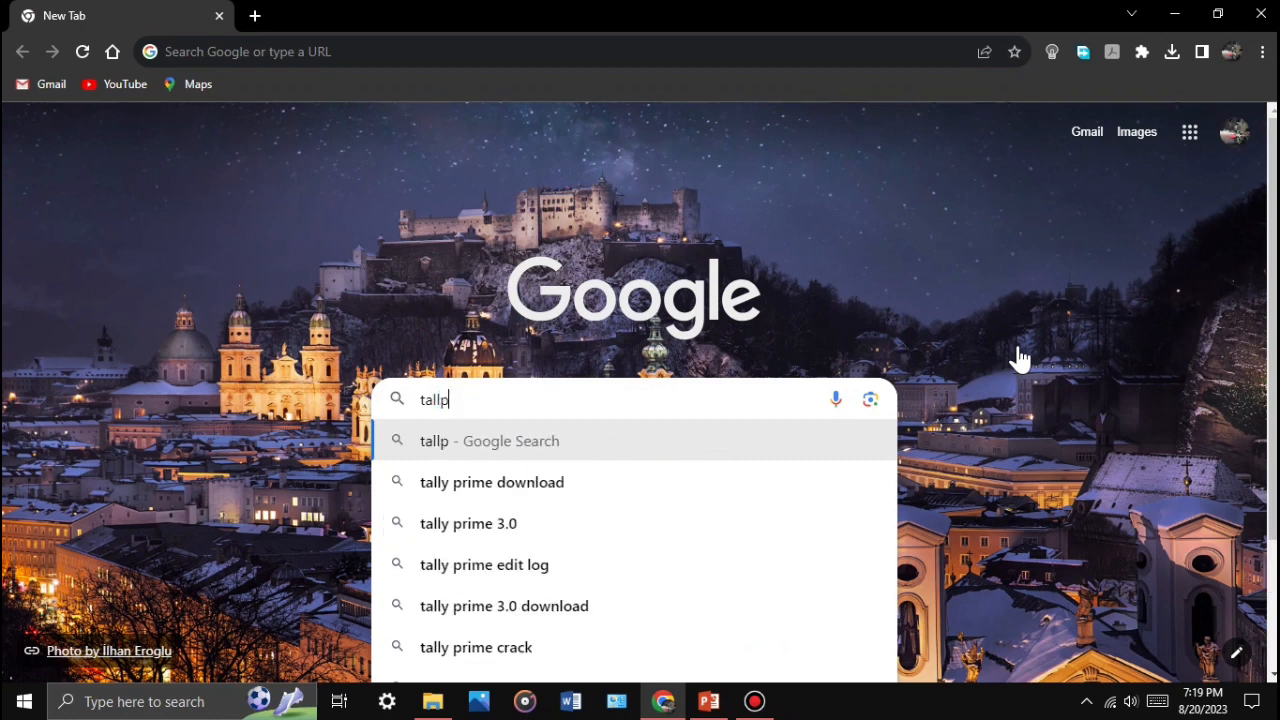
pyautogui.write('y prime ')
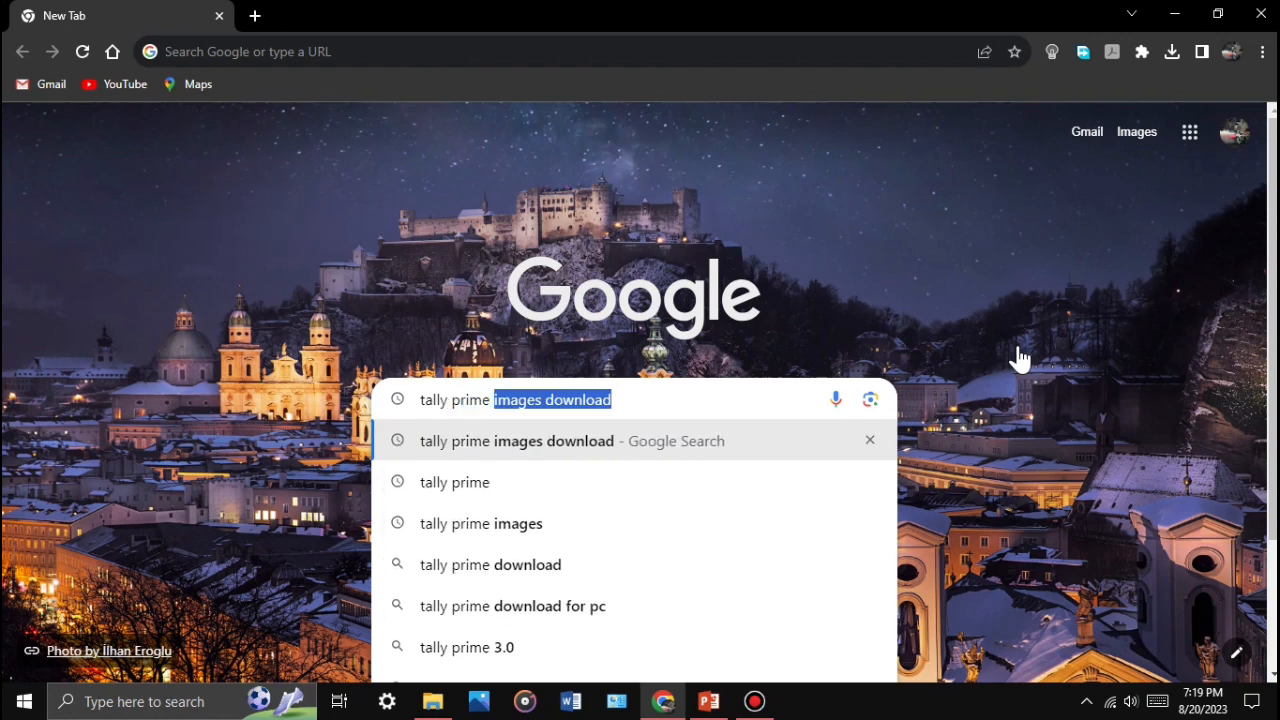
pyautogui.write('downl')
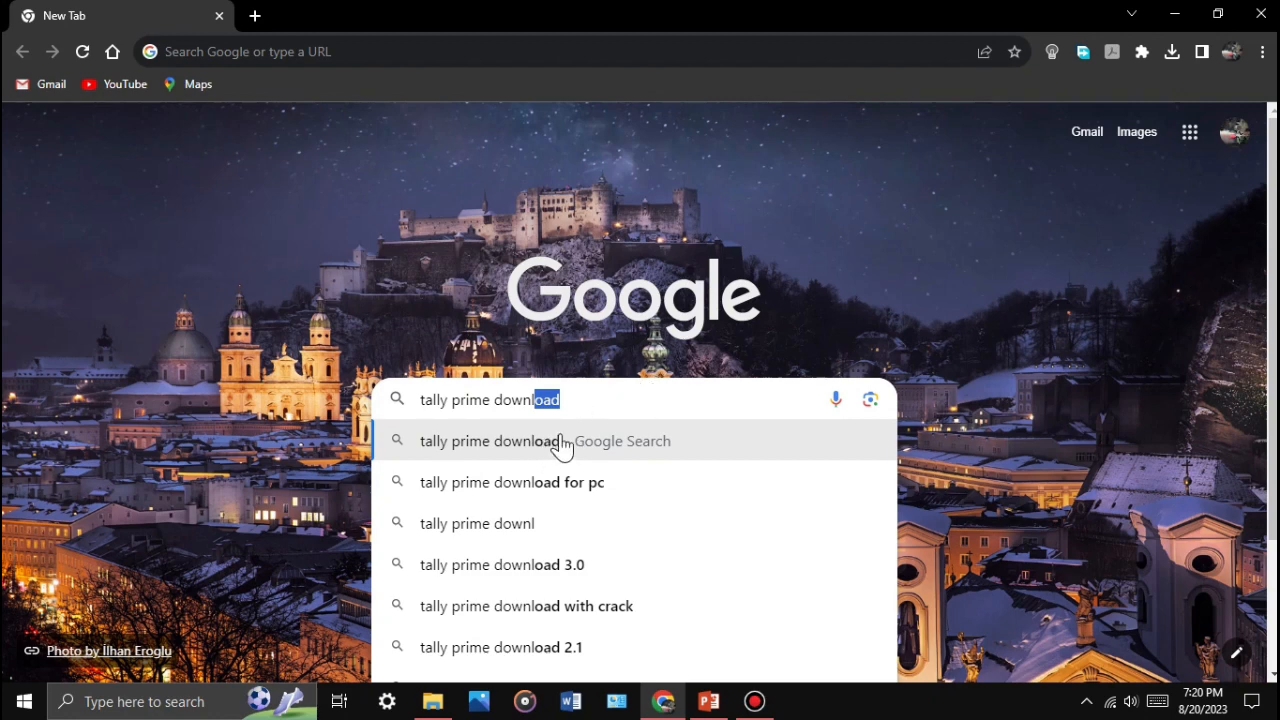
pyautogui.click(596, 443)
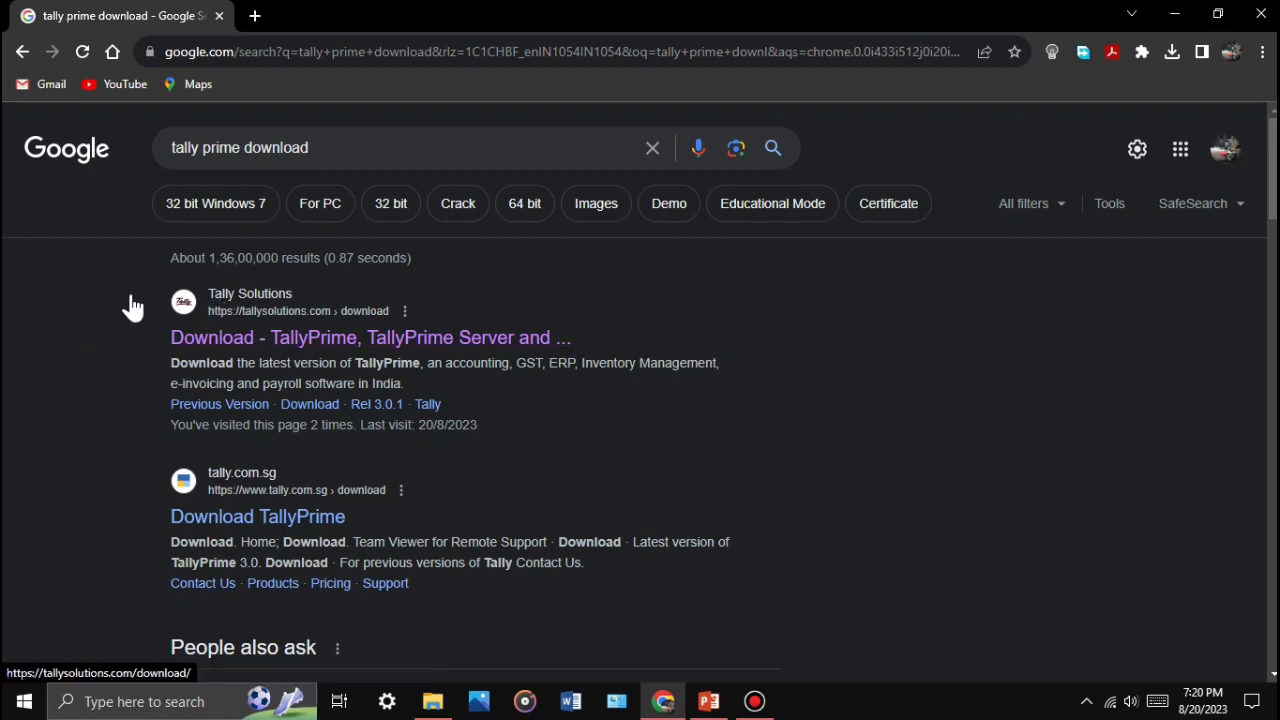
# Step: Open the Tally Solutions download page and scroll to the TallyPrime Rel 3.0.1 download
pyautogui.click(280, 345)
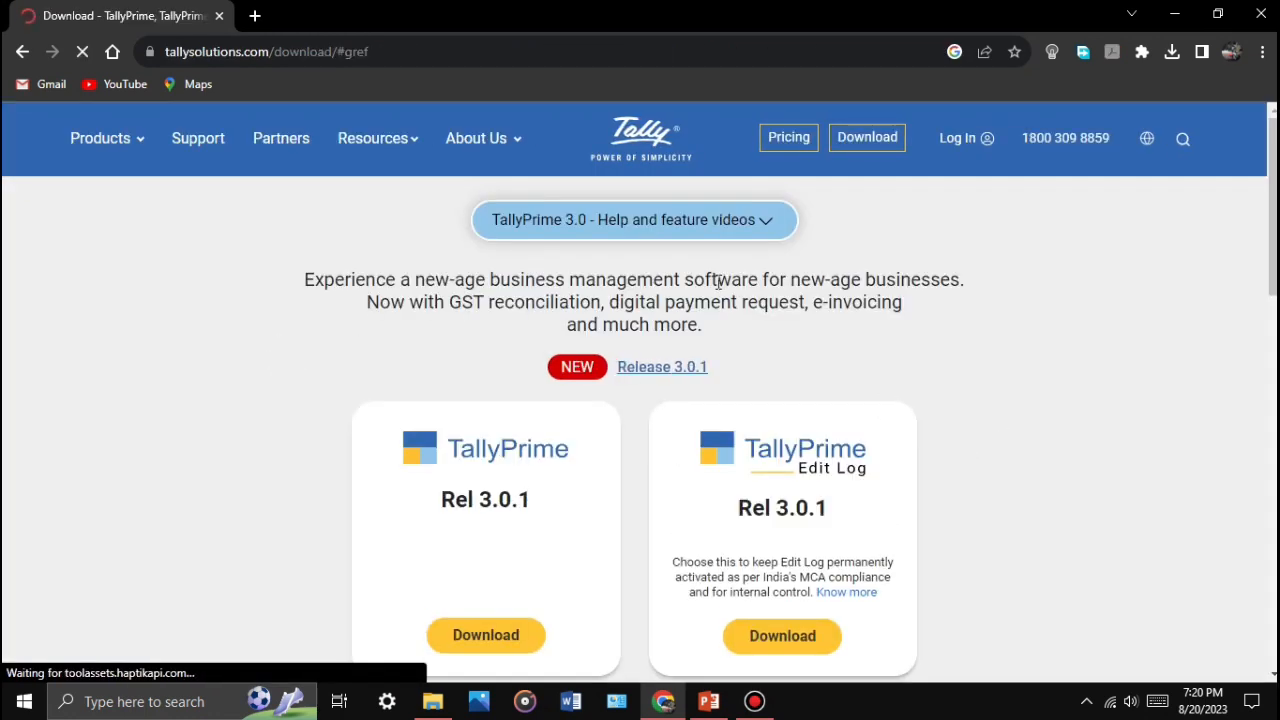
pyautogui.scroll(-3, 717, 281)
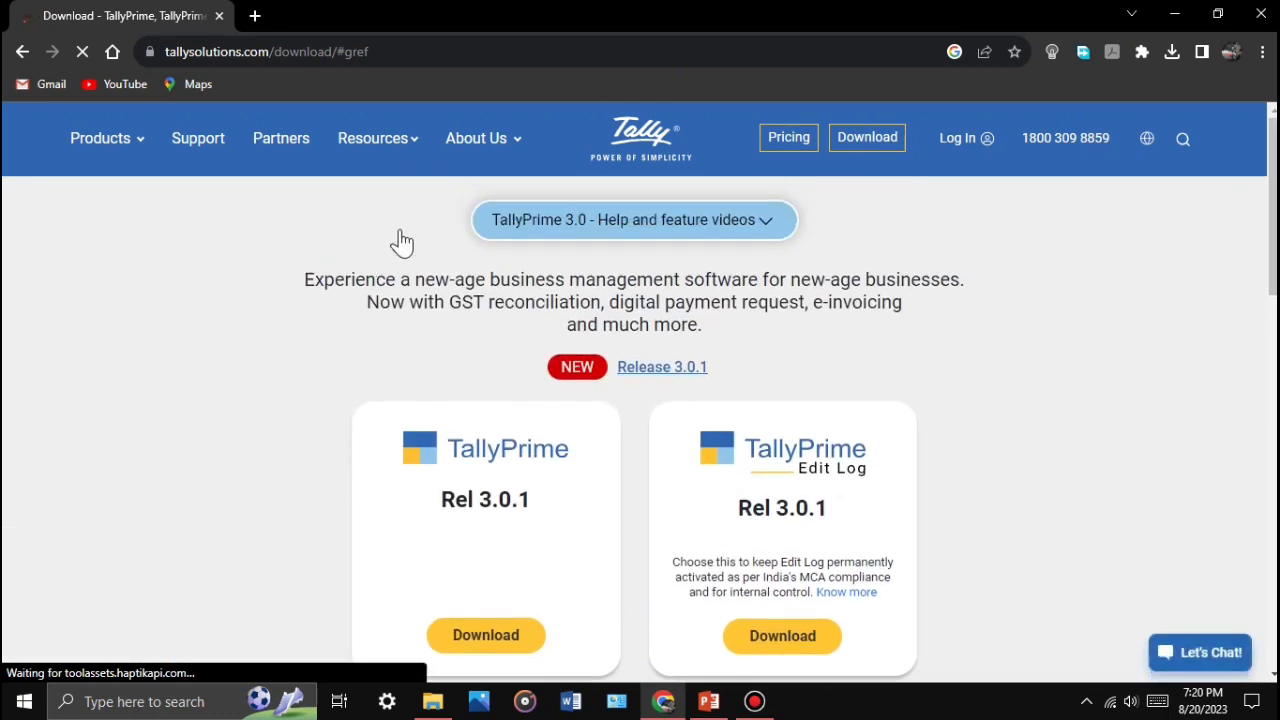
pyautogui.scroll(-3, 663, 300)
pyautogui.scroll(3, 663, 320)
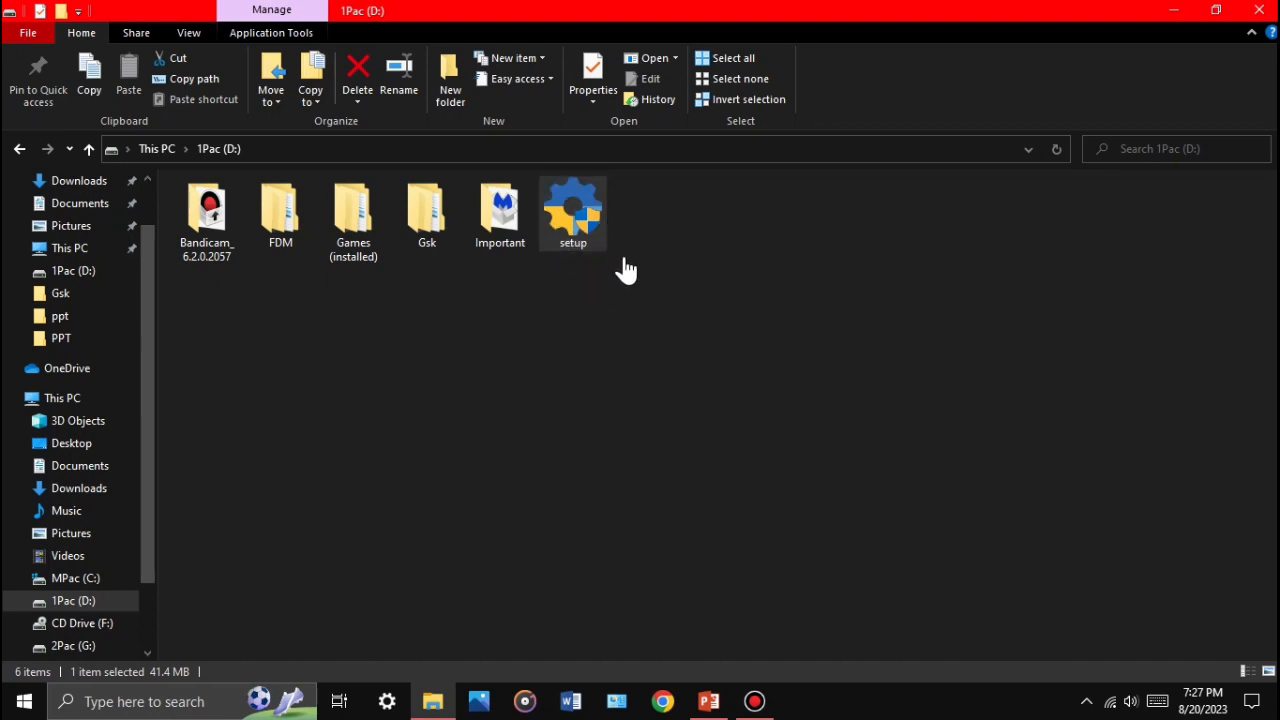
# Step: Run the 41.4 MB Tally Setup file from the 1Pac (D:) drive
pyautogui.moveTo(566, 212)
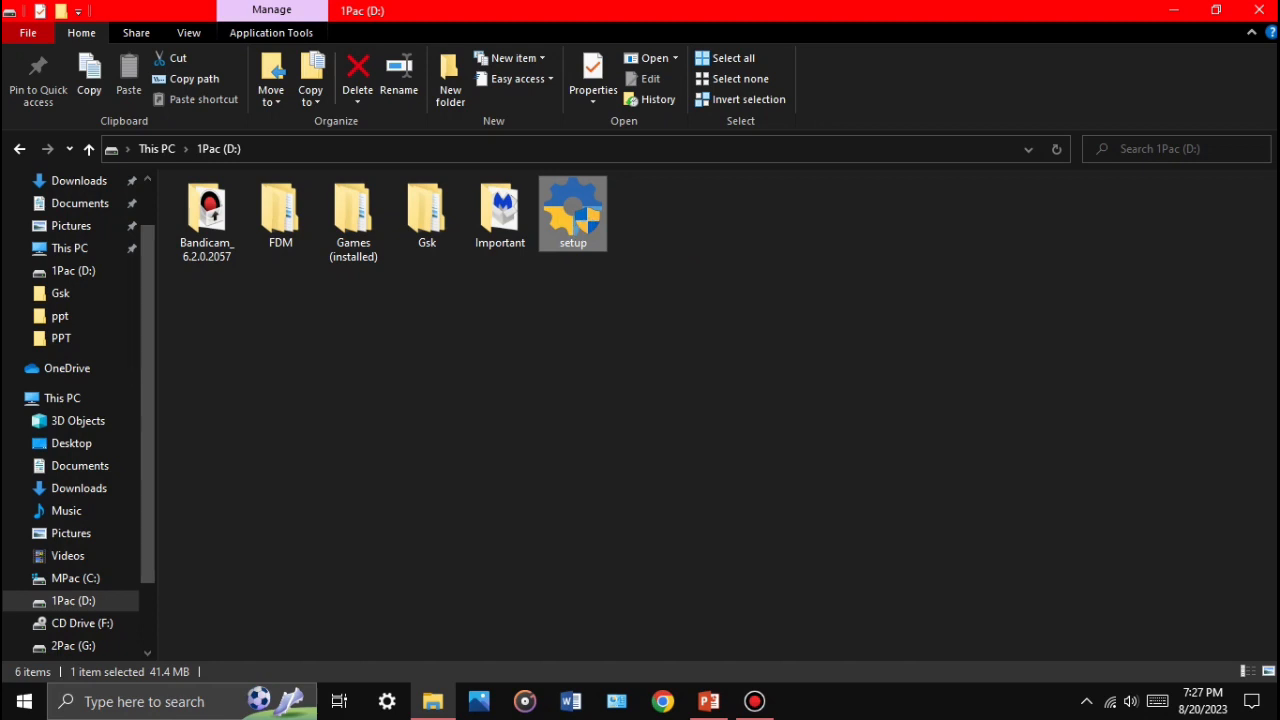
pyautogui.doubleClick(573, 213)
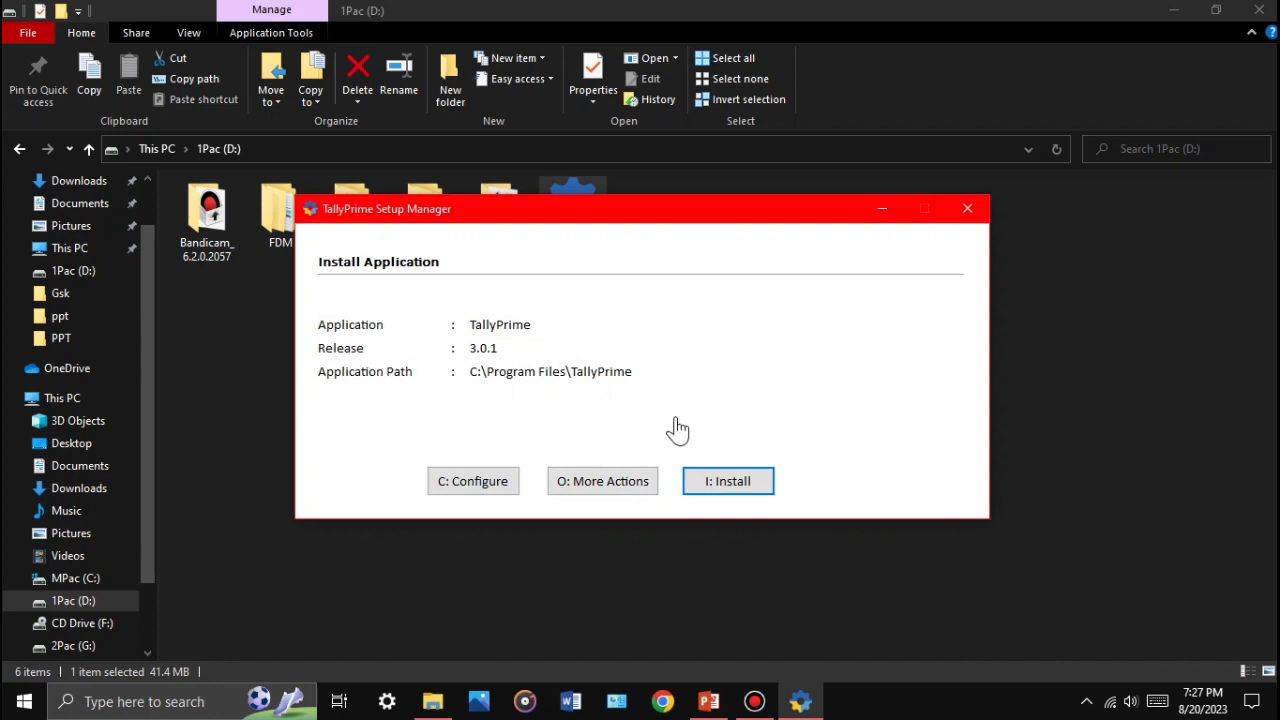
# Step: Install TallyPrime Release 3.0.1 into C:\Program Files\TallyPrime, then quit the Setup Manager
pyautogui.click(730, 485)
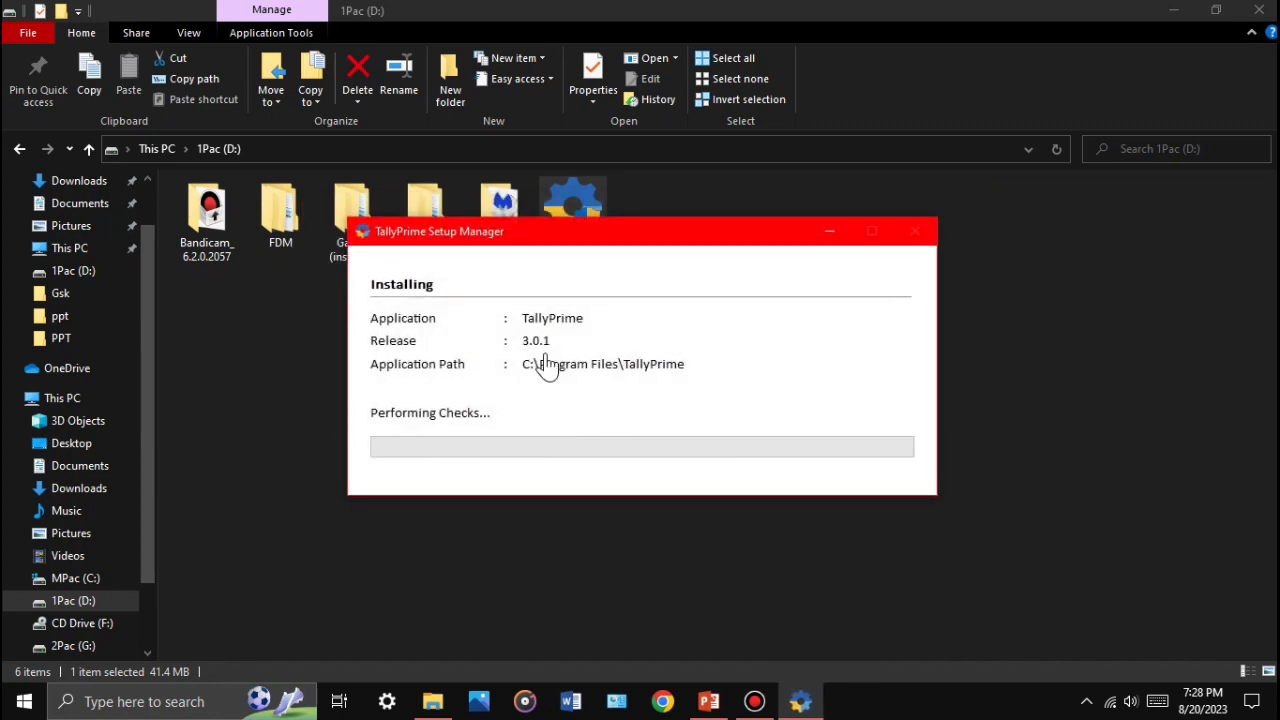
pyautogui.moveTo(545, 240); pyautogui.dragTo(634, 266)
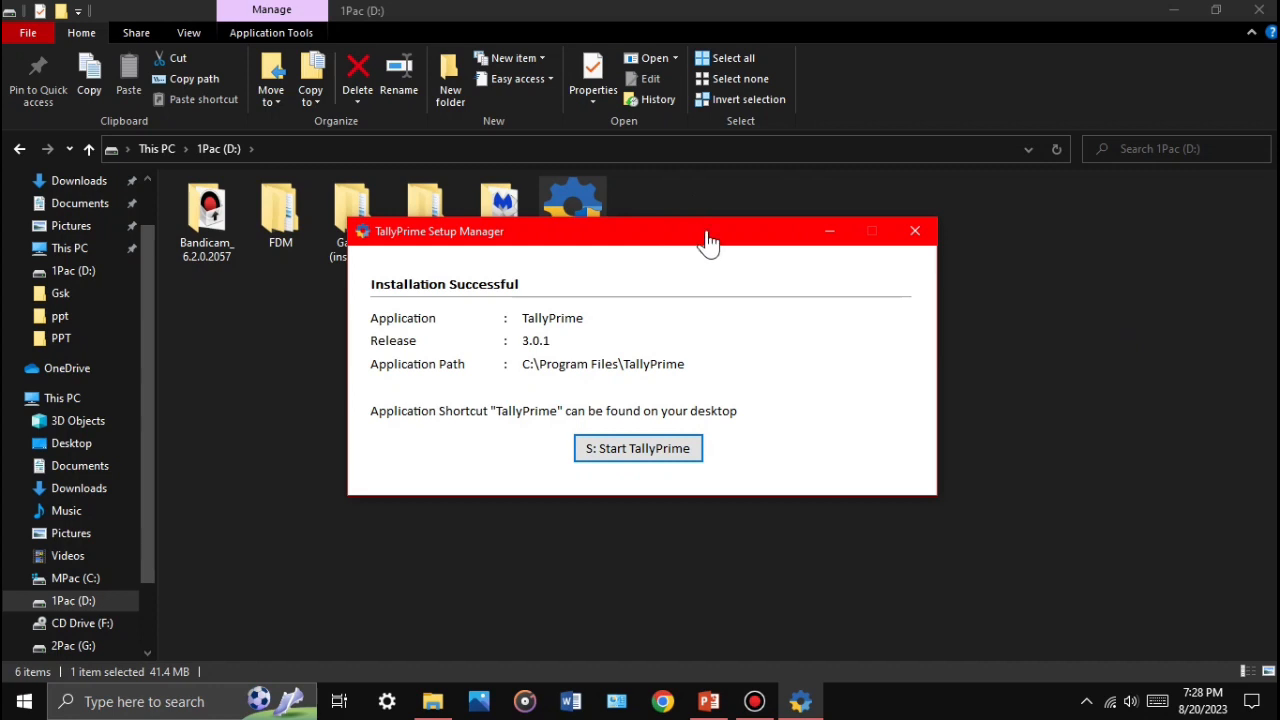
pyautogui.click(915, 236)
pyautogui.click(915, 234)
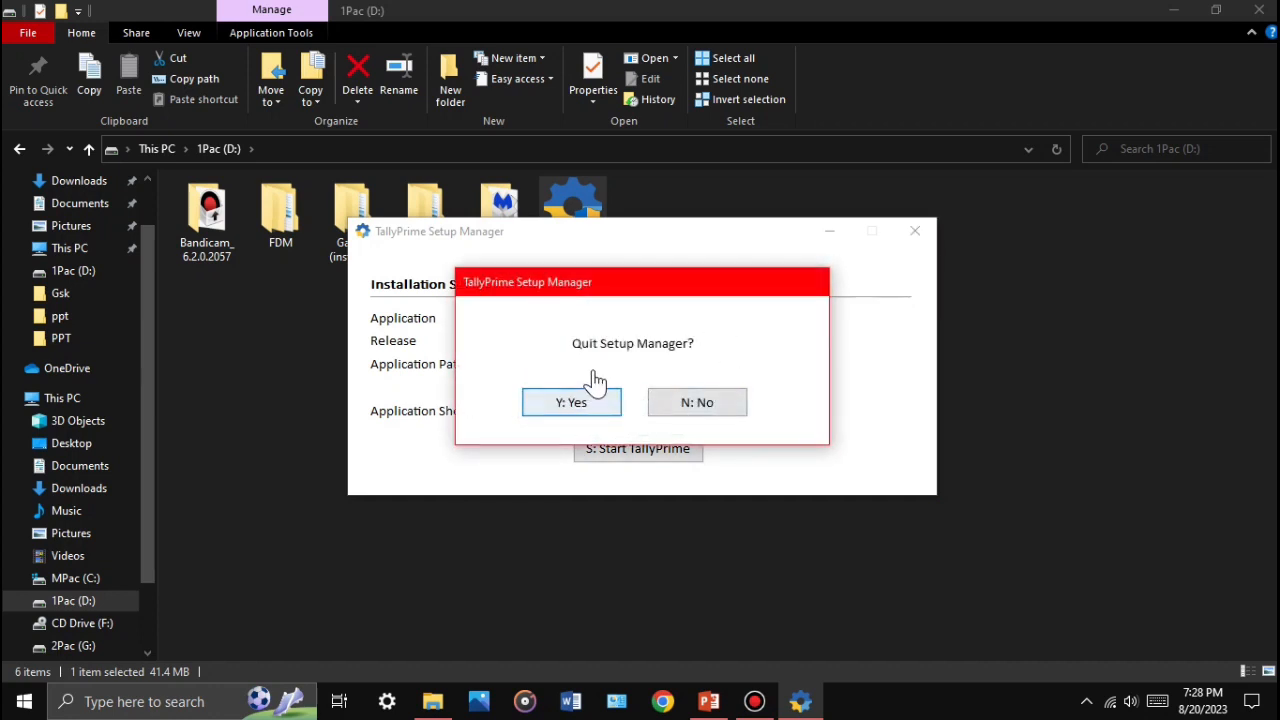
pyautogui.click(572, 403)
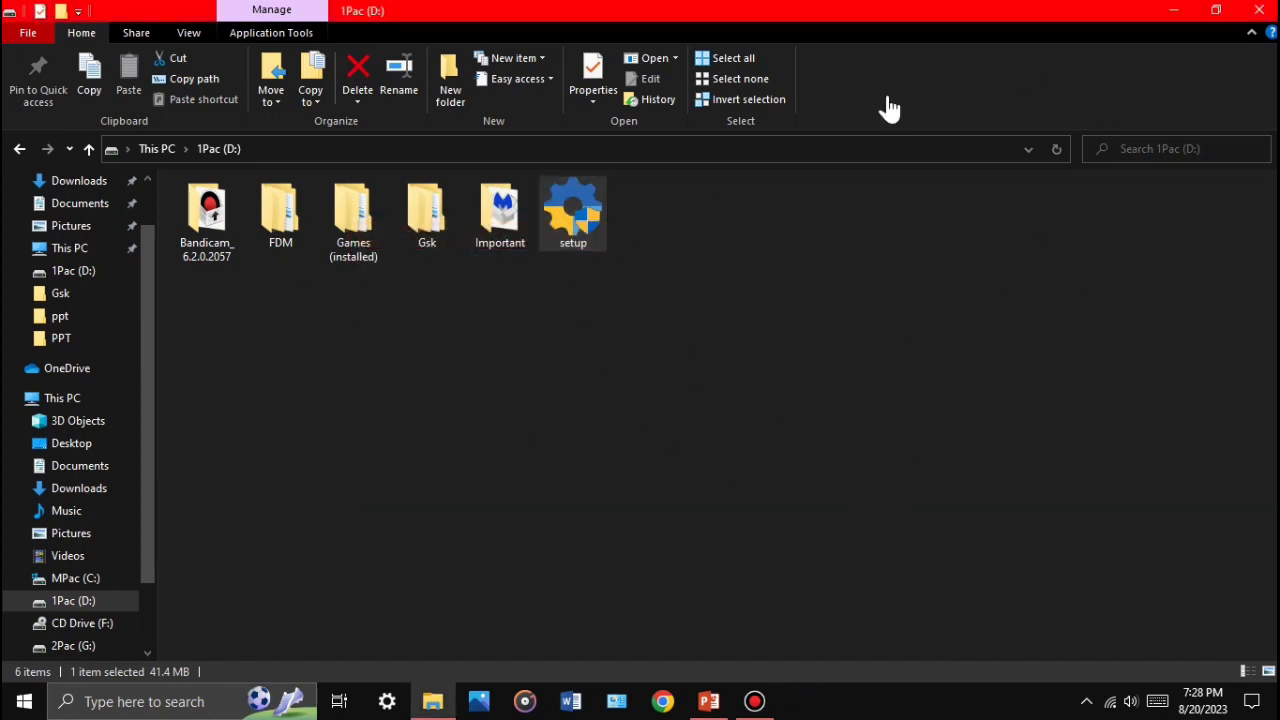
# Step: Launch TallyPrime from its desktop shortcut to reach the Application Startup prompt
pyautogui.click(1174, 10)
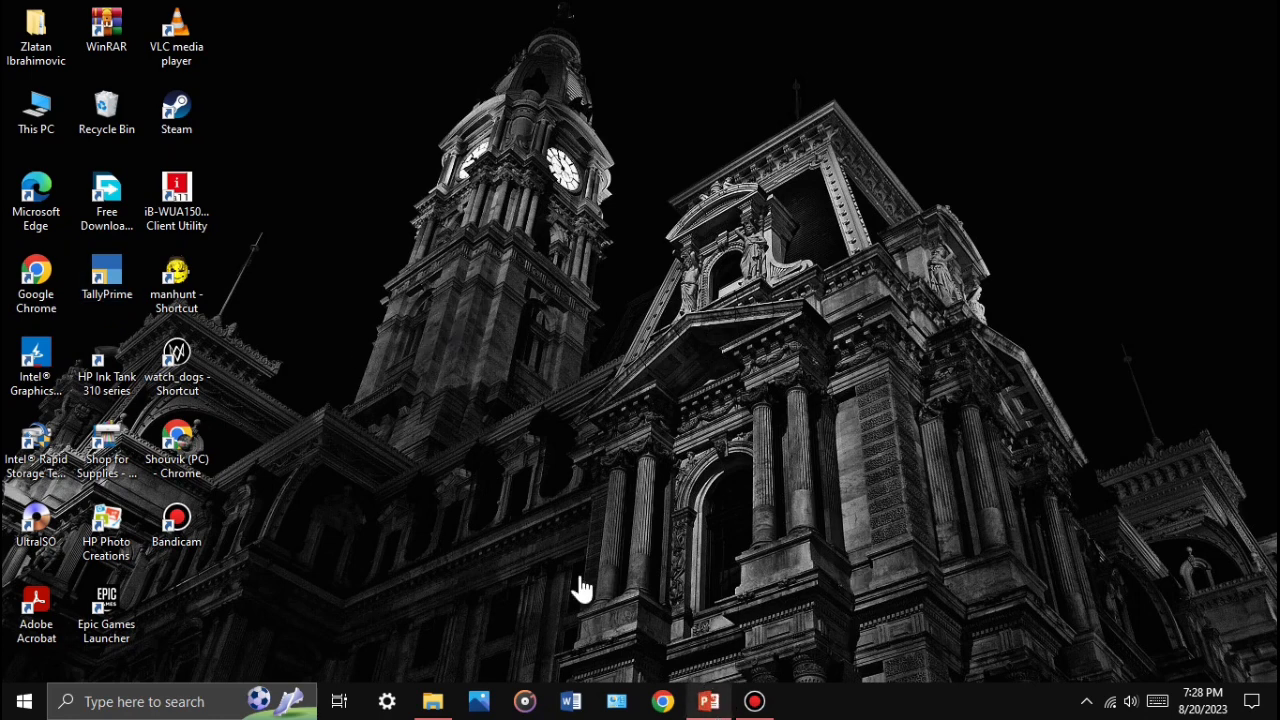
pyautogui.click(112, 281)
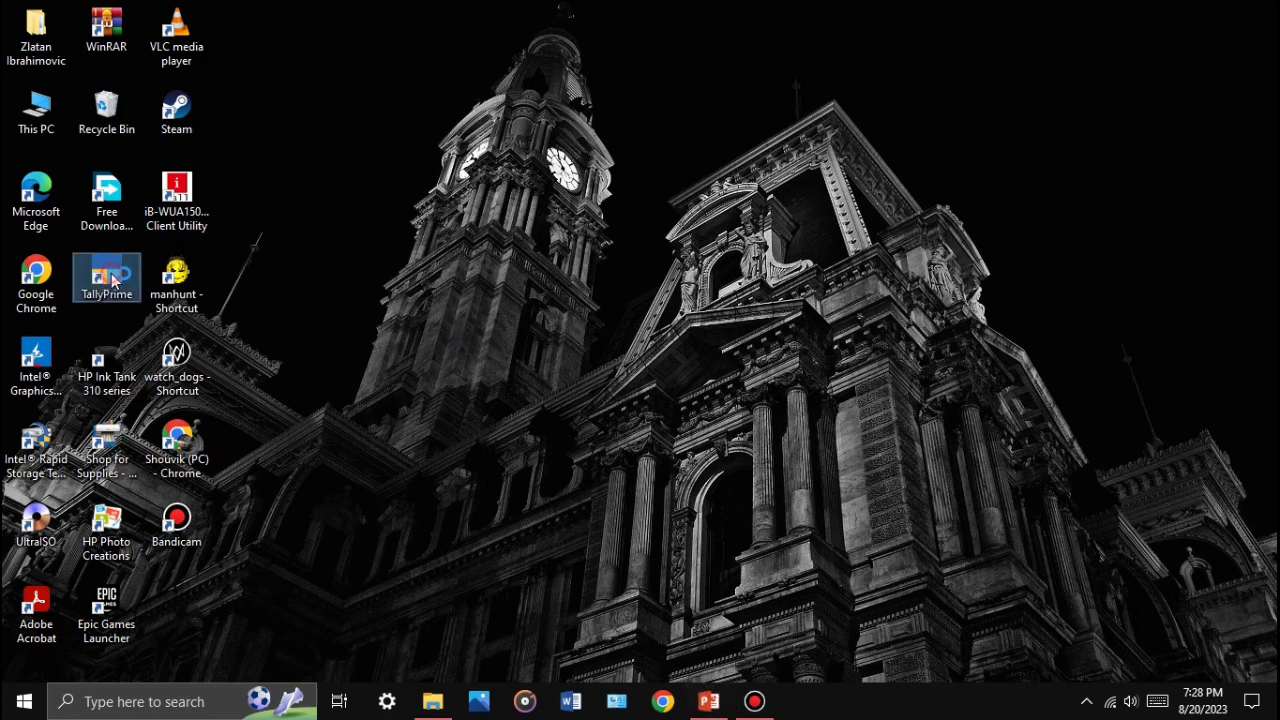
pyautogui.doubleClick(112, 281)
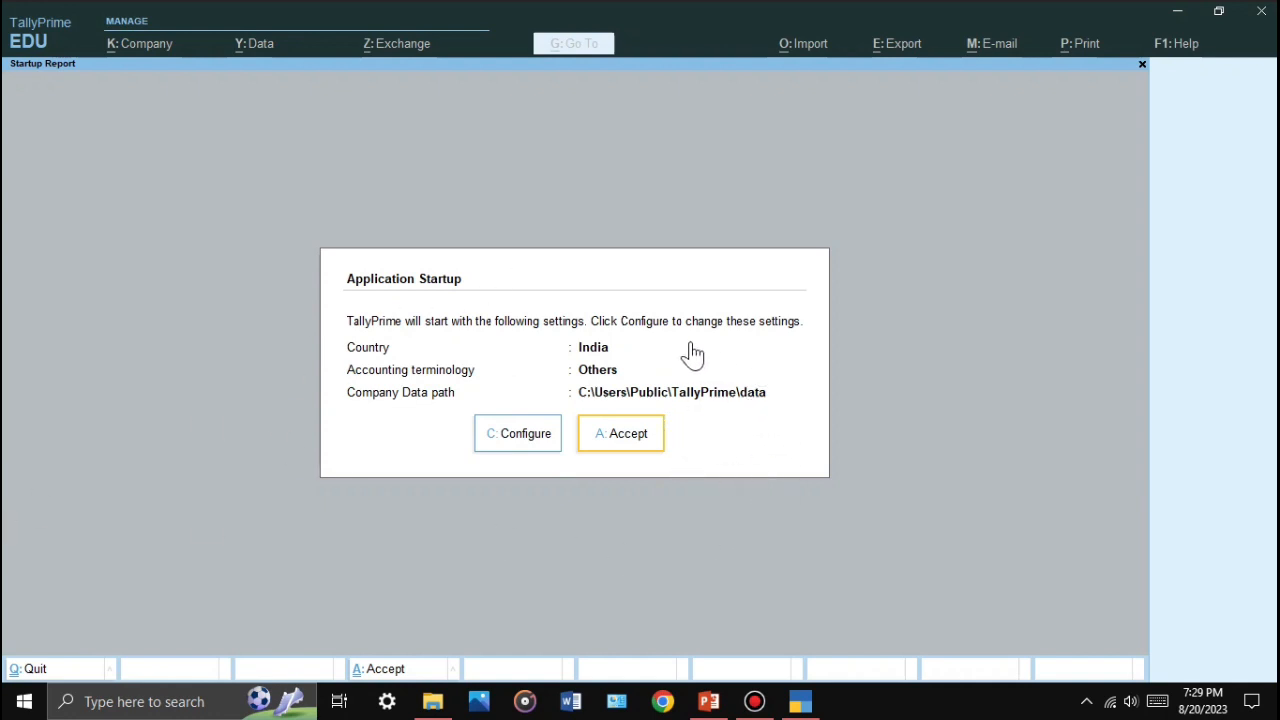
# Step: Accept the default startup settings (India, data in C:\Users\Public\TallyPrime\data) and choose the free Educational mode
pyautogui.click(641, 431)
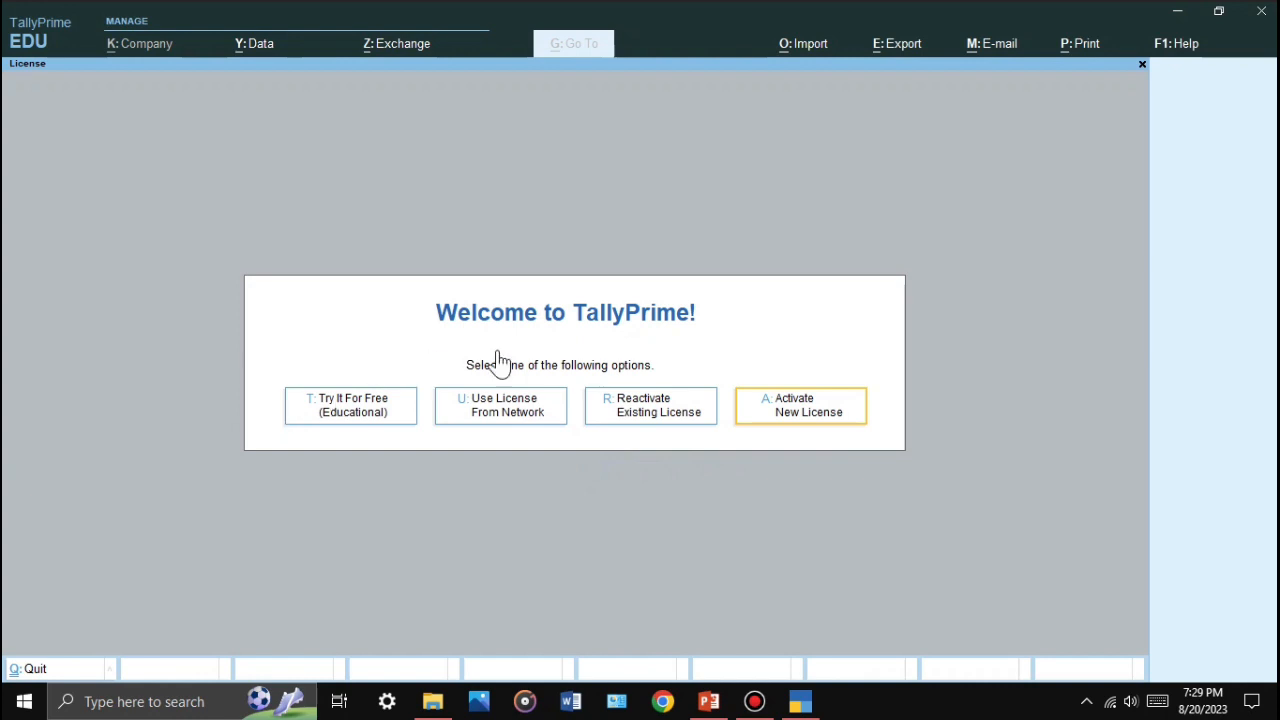
pyautogui.click(345, 402)
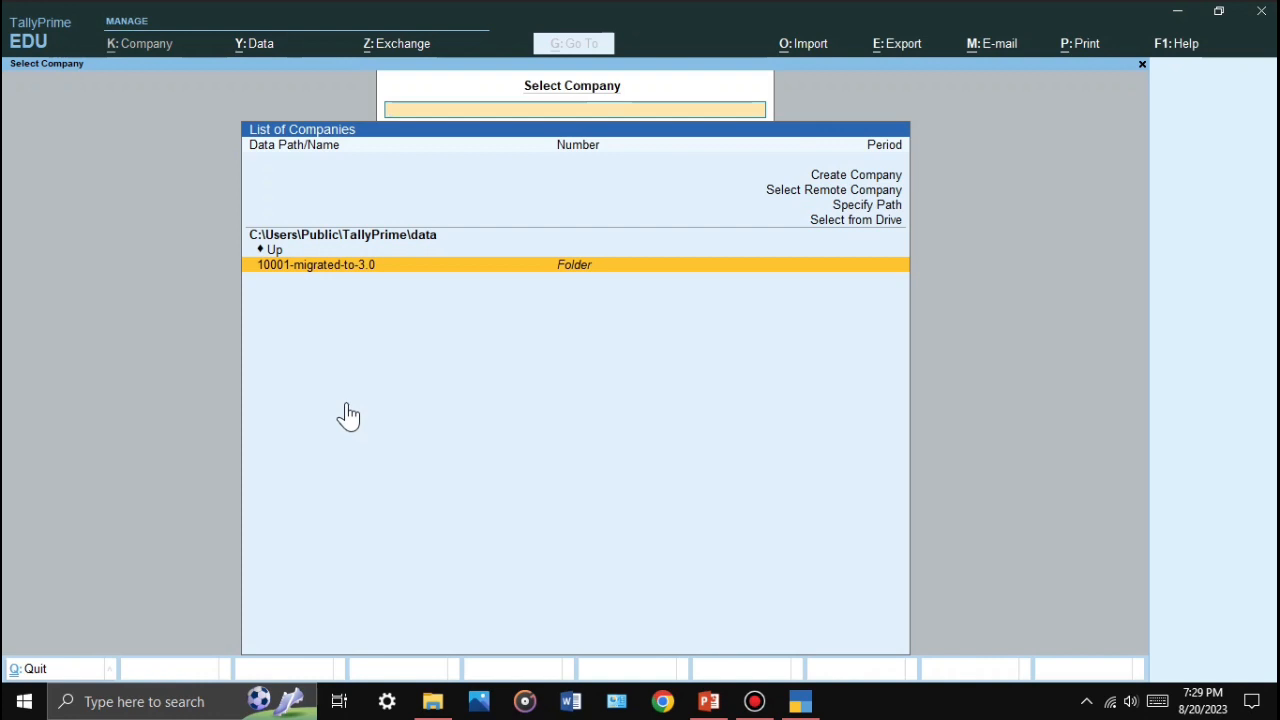
# Step: Start the 'tally tut 1' slide show and advance to the process flow slide
pyautogui.click(718, 714)
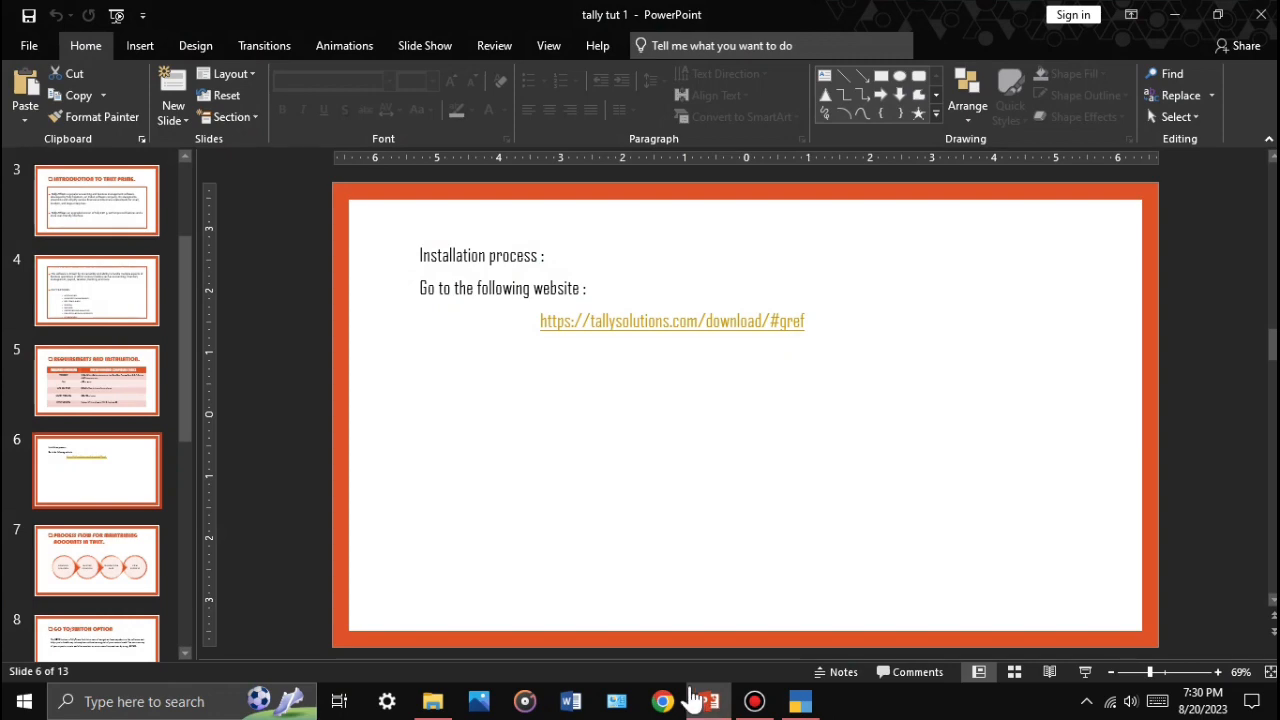
pyautogui.press('F5')
pyautogui.click(913, 370)
pyautogui.click(913, 370)
pyautogui.click(913, 370)
pyautogui.click(913, 370)
pyautogui.click(913, 370)
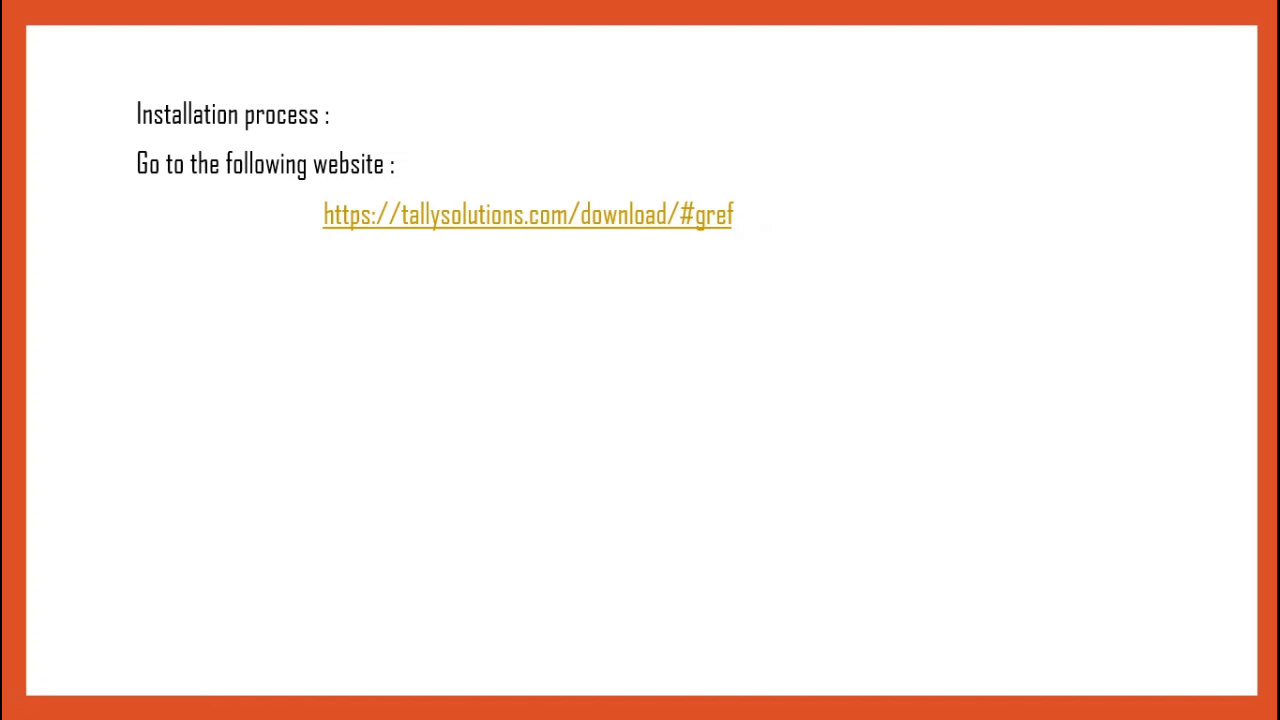
pyautogui.press('Right')
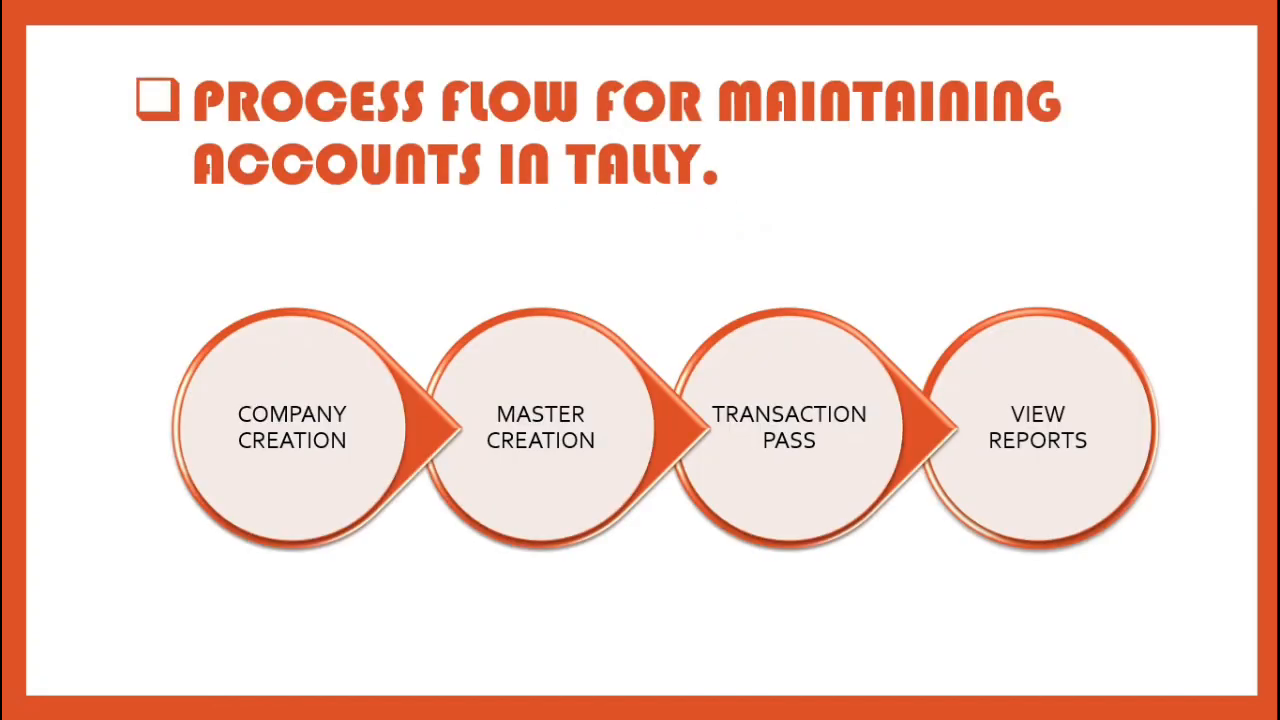
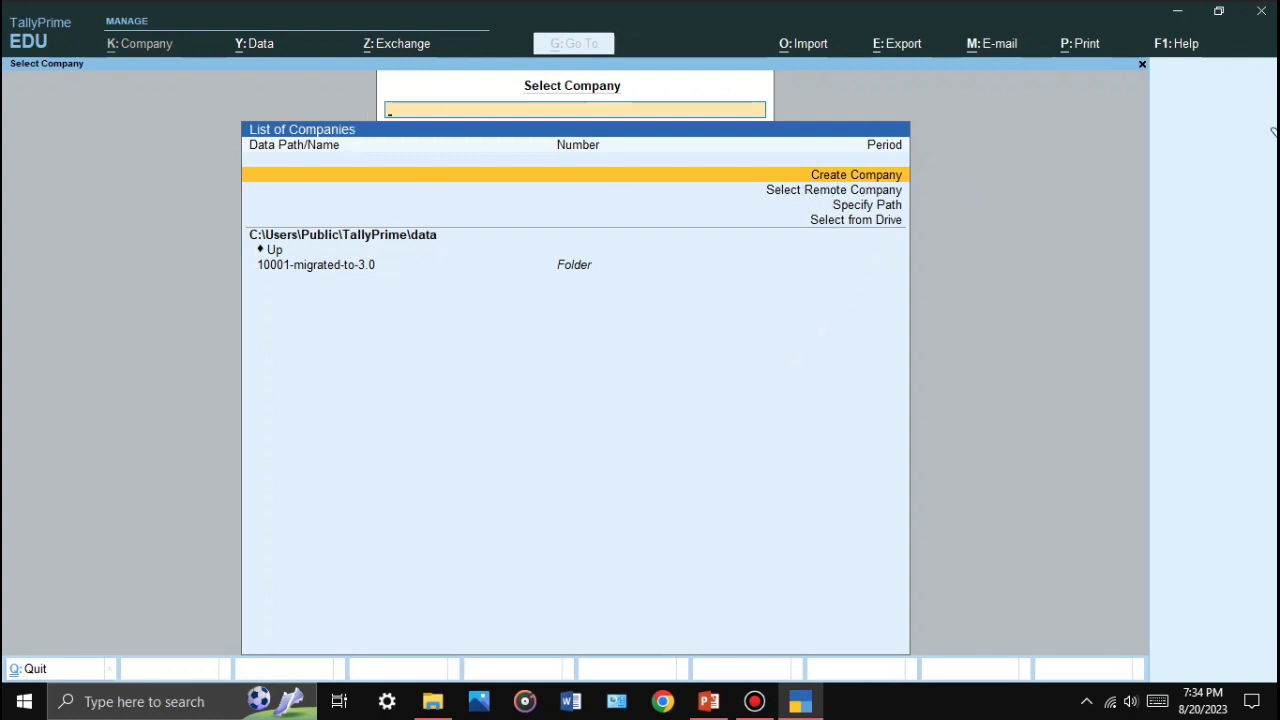
# Step: Choose Create Company in the List of Companies to get a blank Company Creation form
pyautogui.click(843, 176)
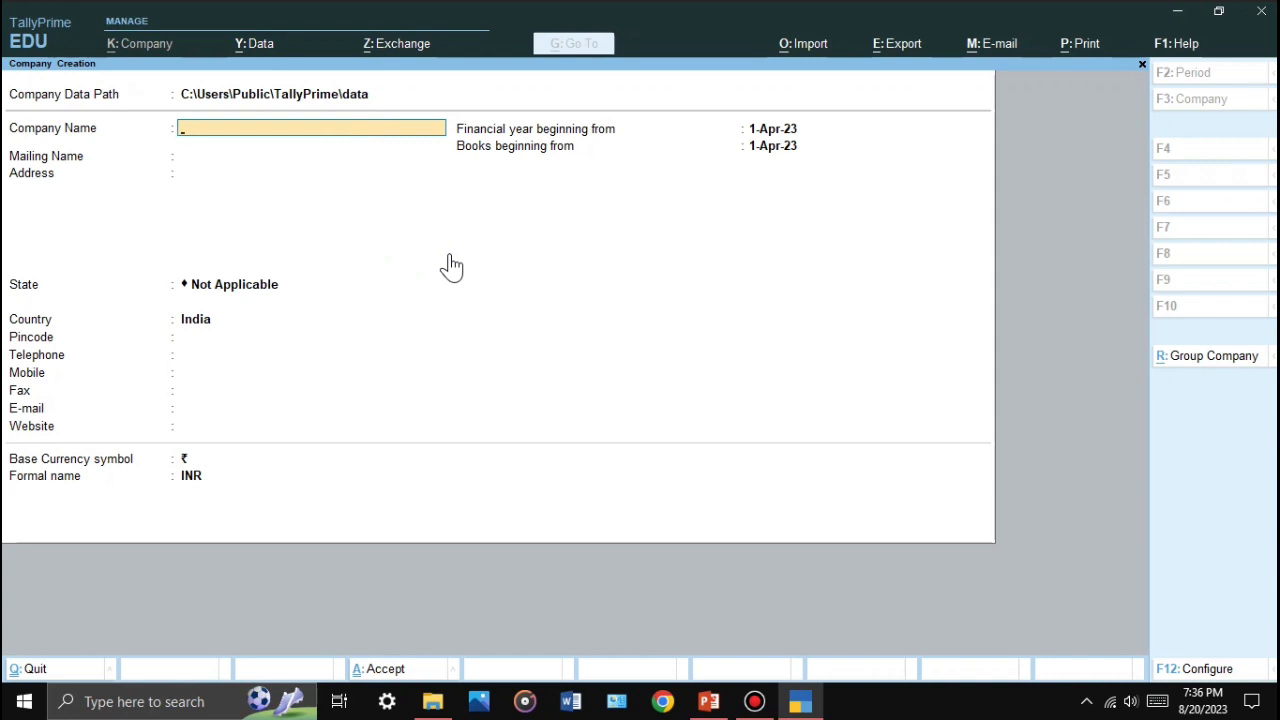
# Step: Name the company ABC LTD. and keep ABC LTD. as the mailing name
pyautogui.write('AV')
pyautogui.press('BackSpace')
pyautogui.write('BC LTD.')
pyautogui.press('Return')
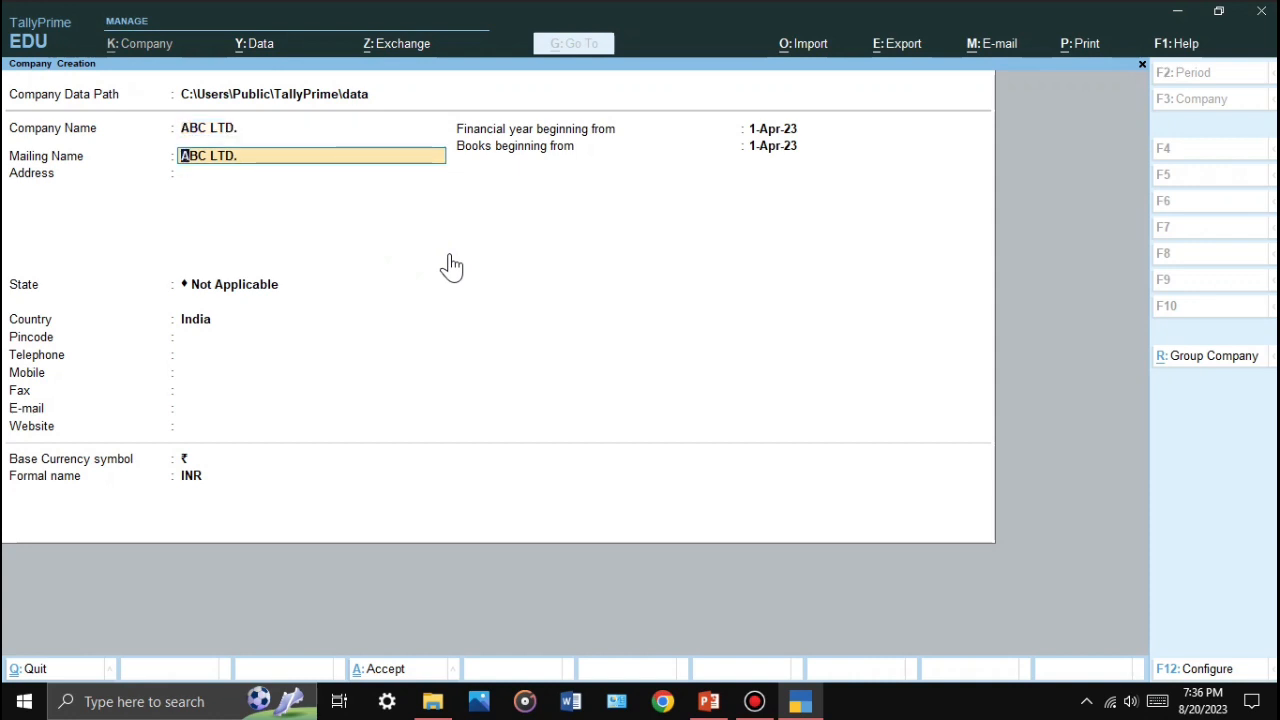
pyautogui.press('Return')
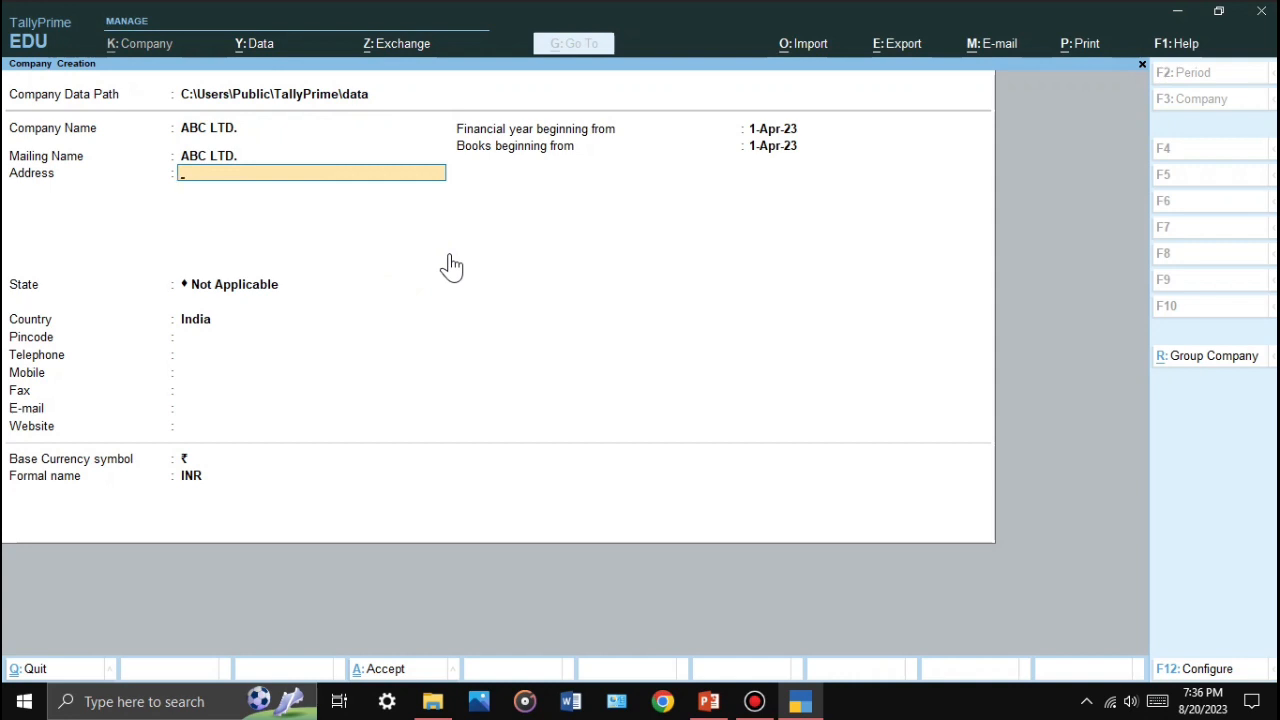
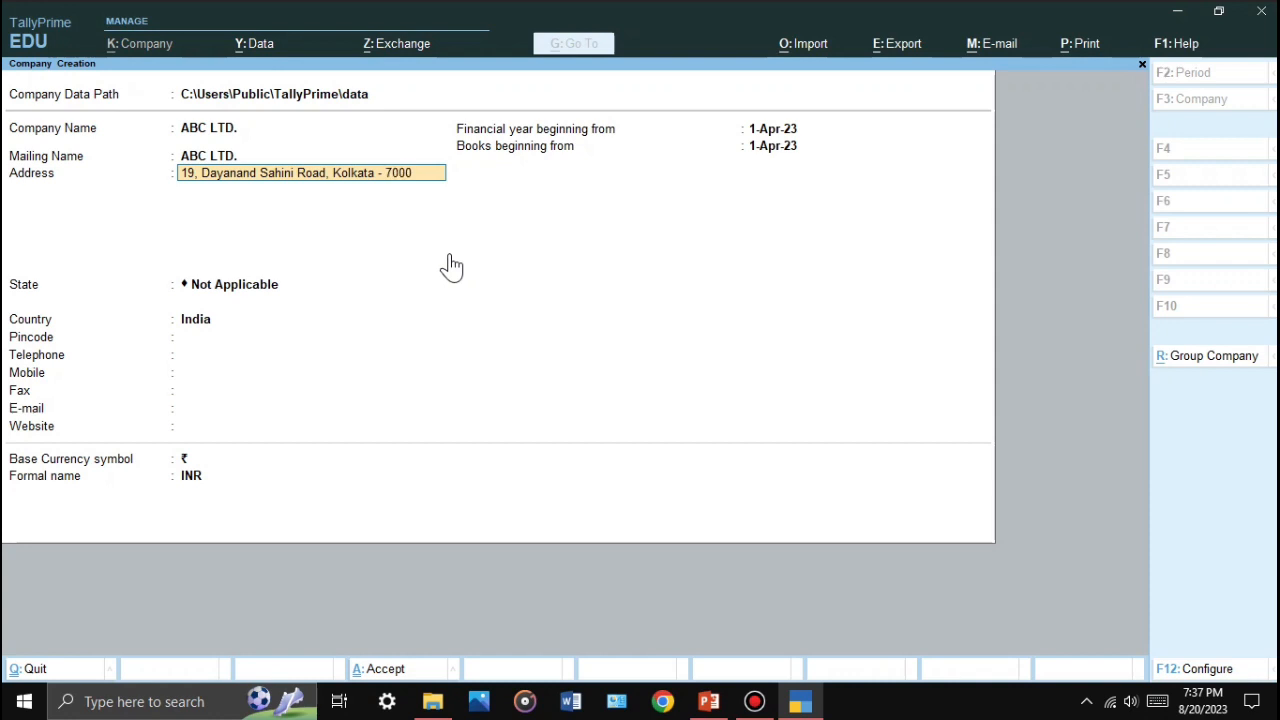
# Step: Enter the company's Kolkata street address on the first address line, leaving the second blank
pyautogui.press('Return')
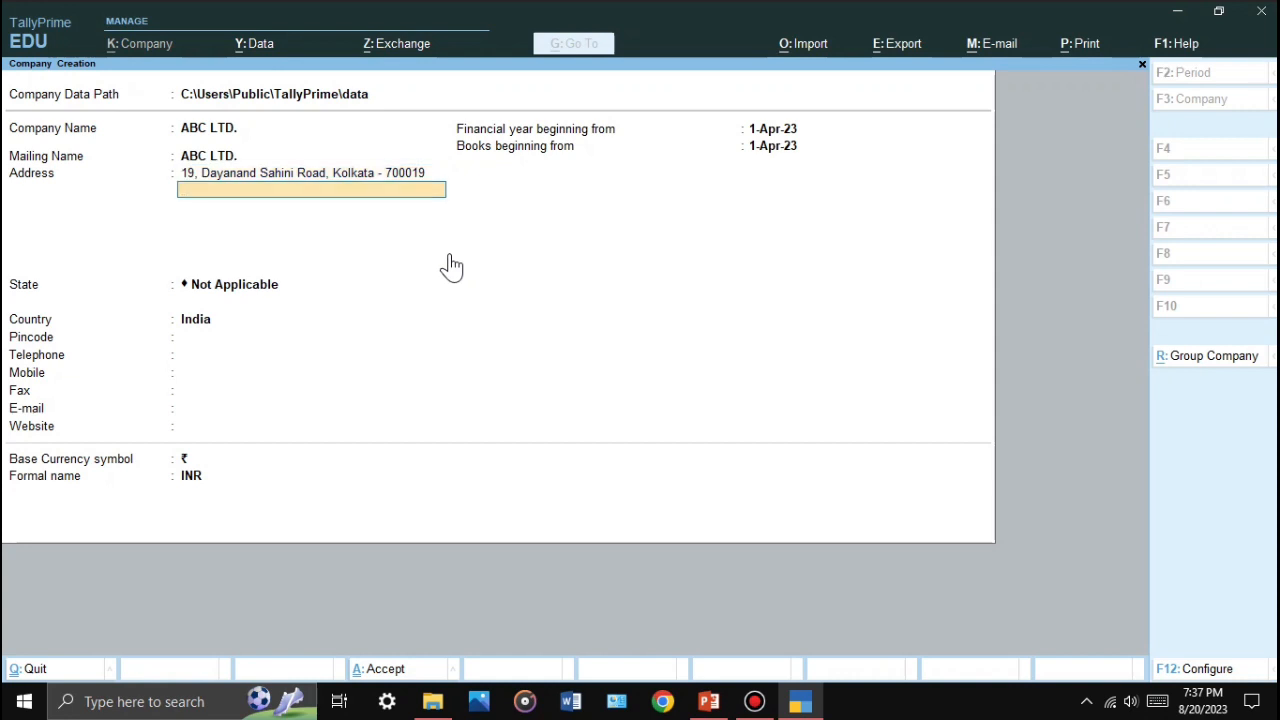
pyautogui.press('Return')
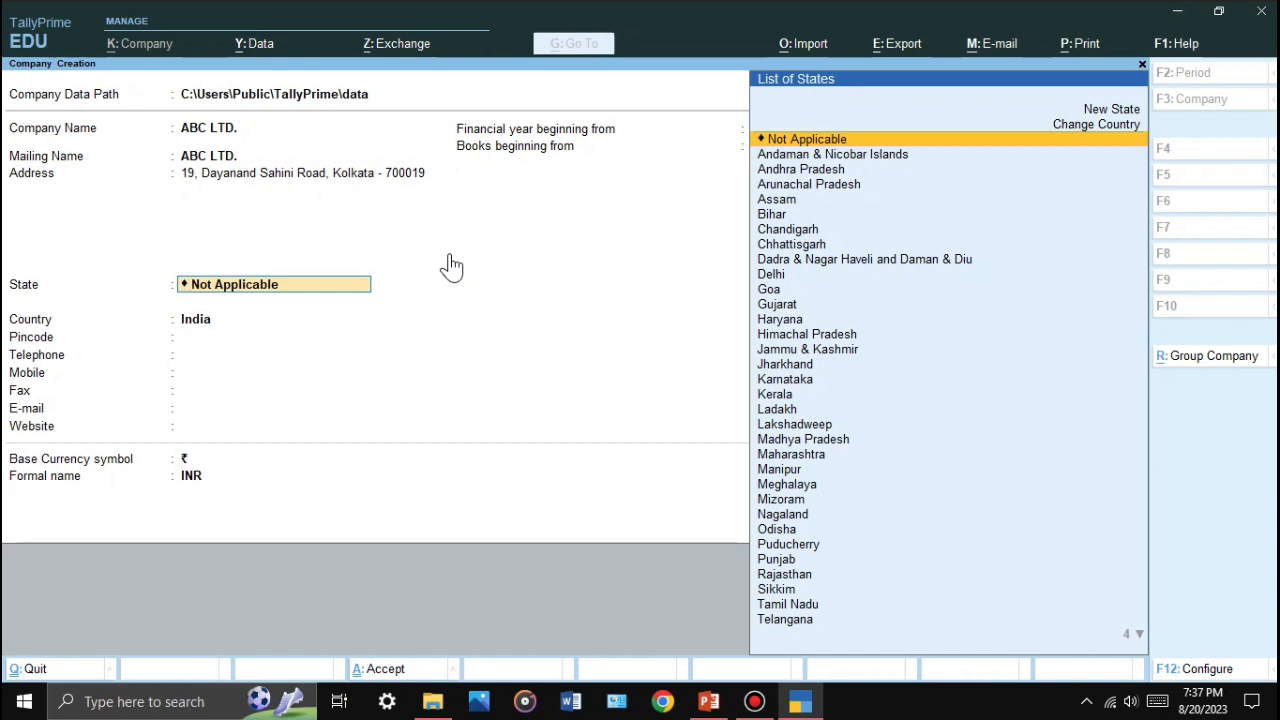
# Step: Set the state to West Bengal and the pincode to 700019
pyautogui.write('We')
pyautogui.press('Return')
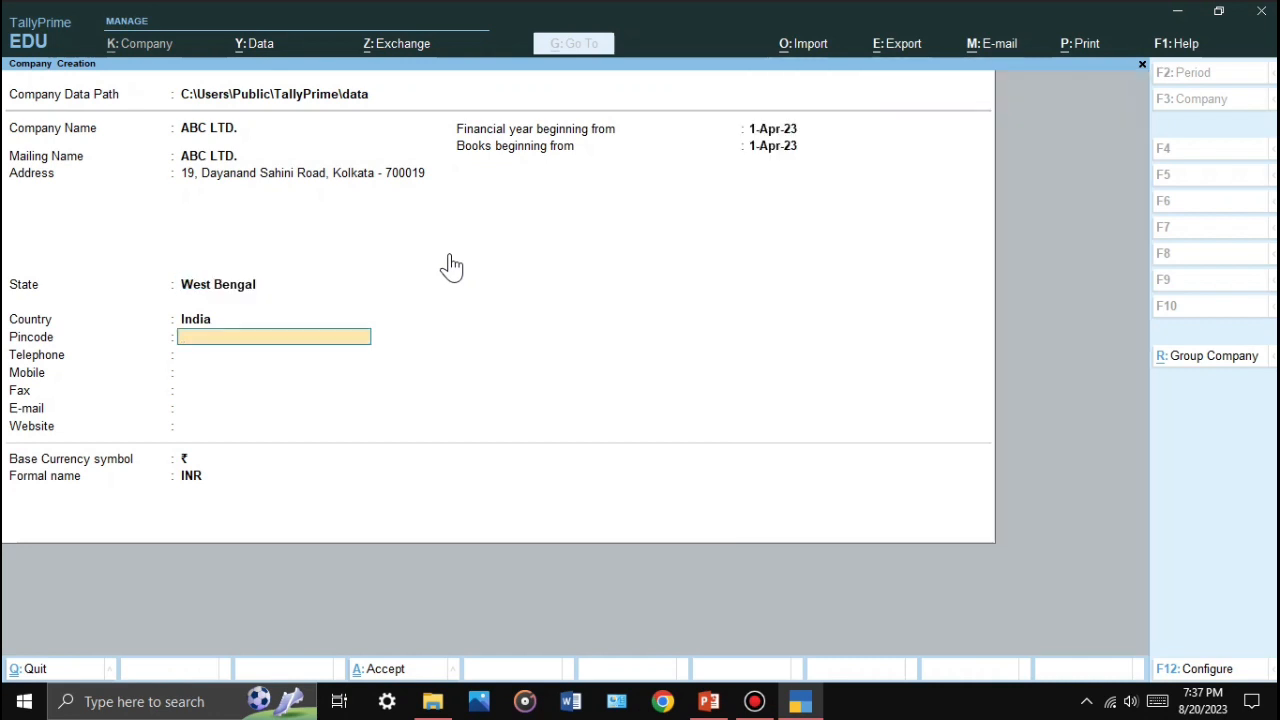
pyautogui.write('700019')
pyautogui.press('Return')
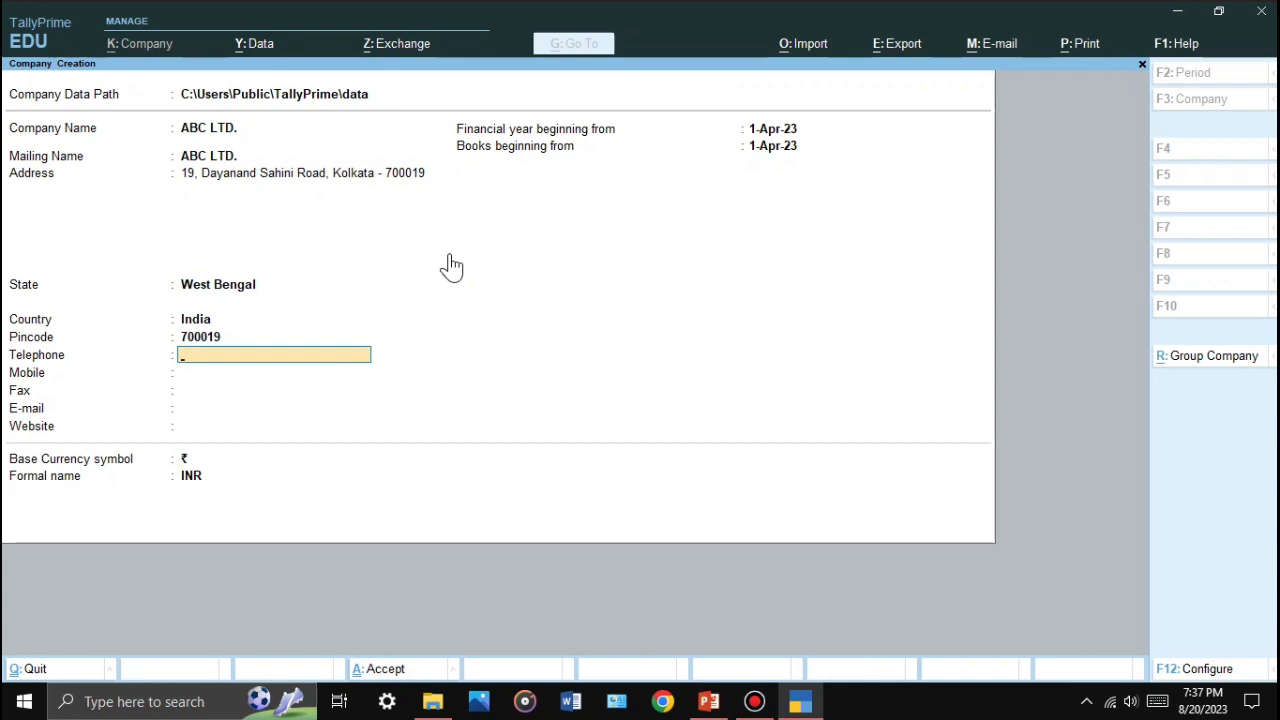
# Step: Enter the company's telephone number, leaving mobile, fax and e-mail blank
pyautogui.press('Return')
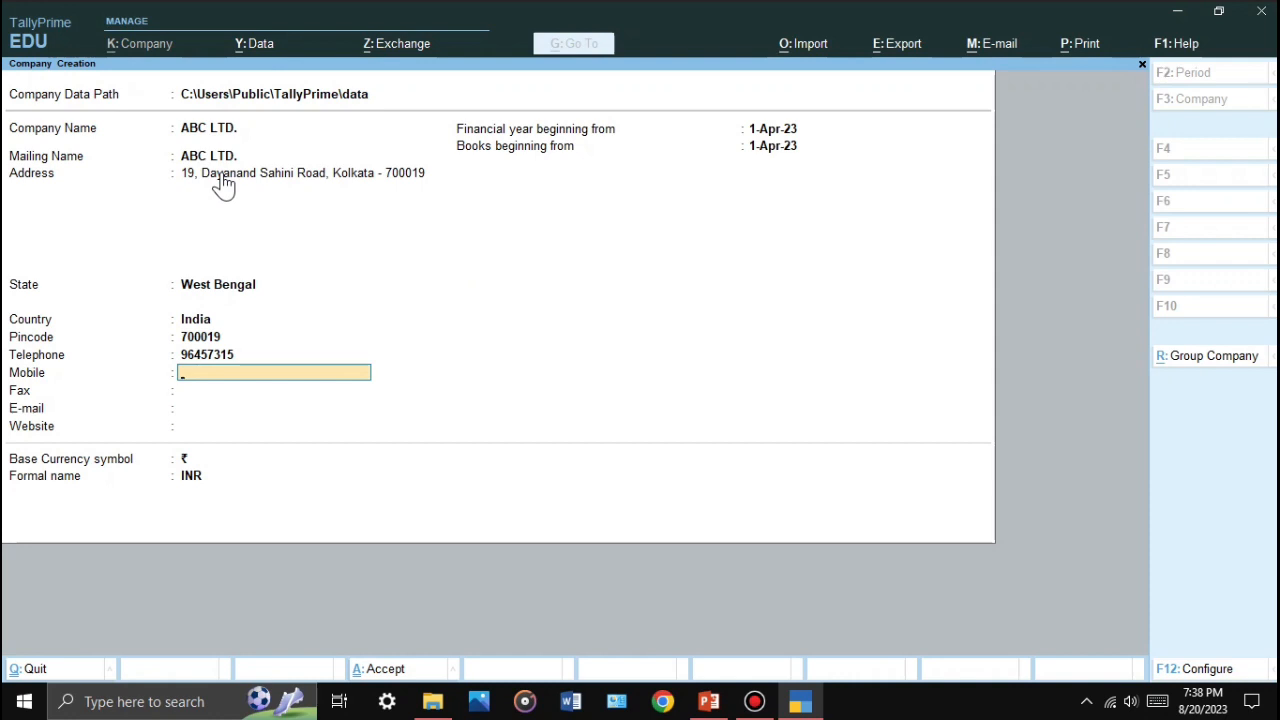
pyautogui.press('BackSpace')
pyautogui.press('Return')
pyautogui.press('Return')
pyautogui.press('Return')
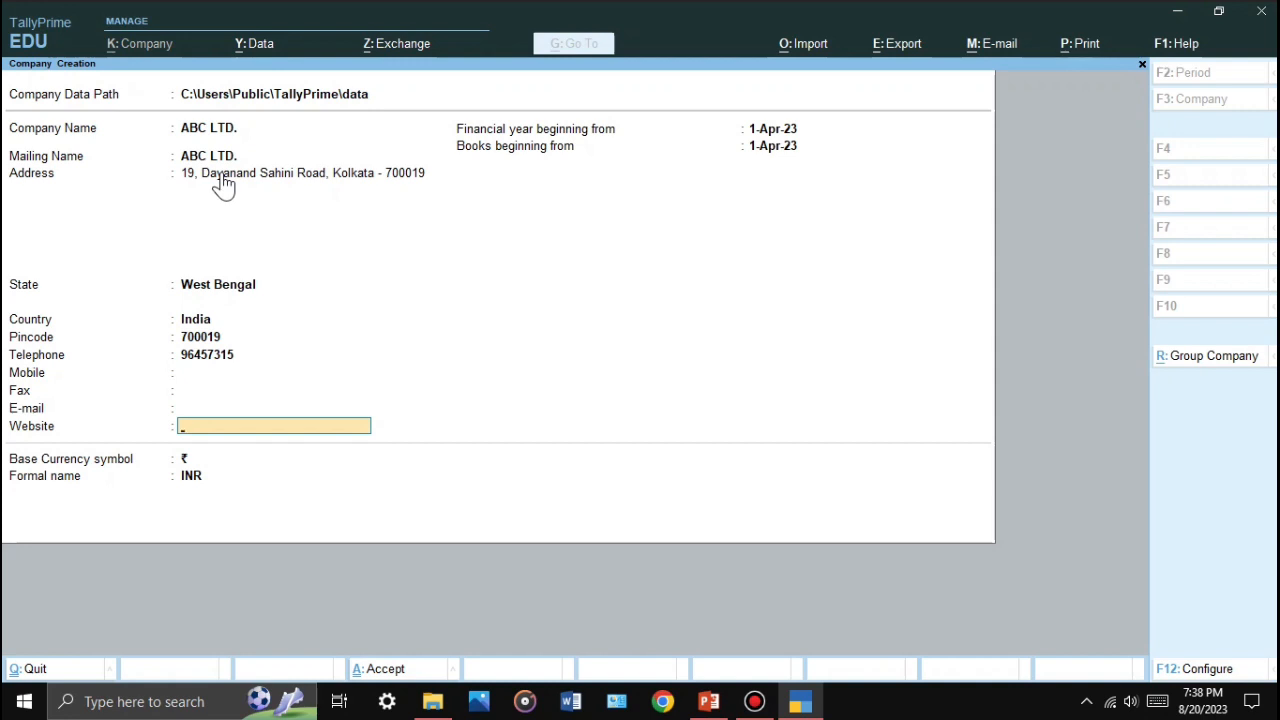
# Step: Keep the 1-Apr-23 financial year and books dates and accept creating ABC LTD
pyautogui.press('Return')
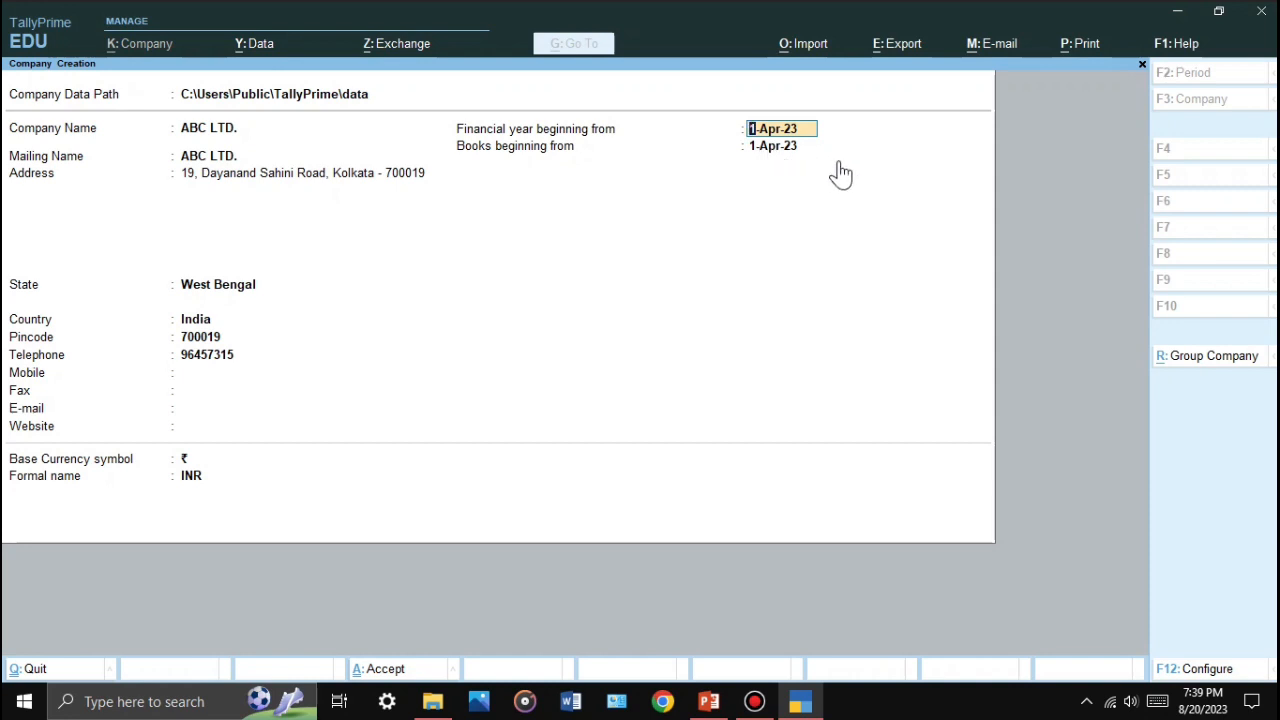
pyautogui.press('Return')
pyautogui.press('Return')
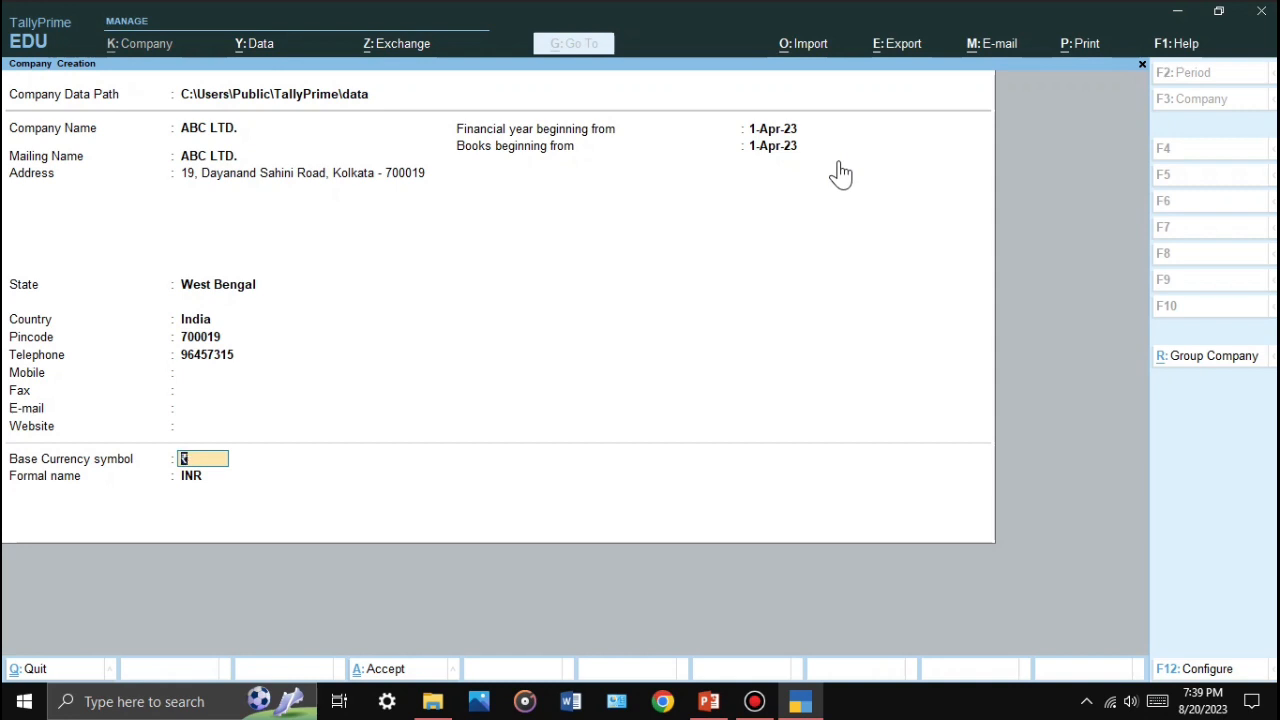
pyautogui.press('Return')
pyautogui.press('Return')
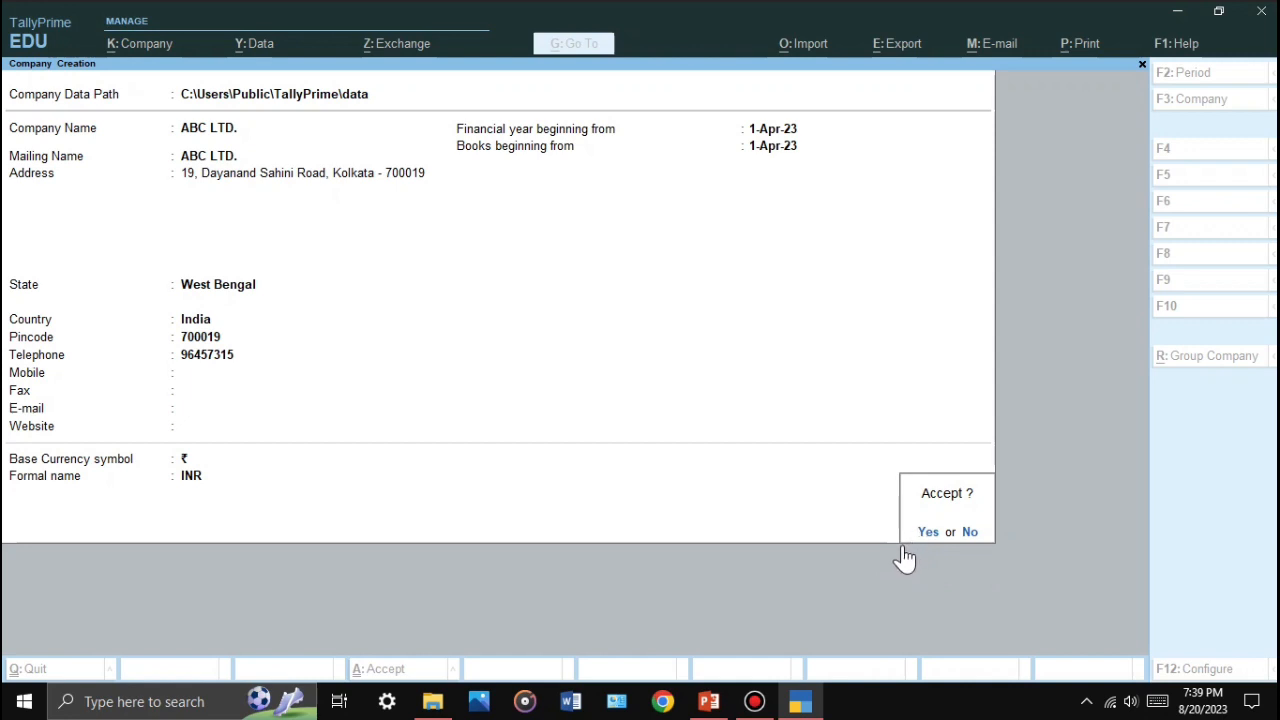
pyautogui.press('y')
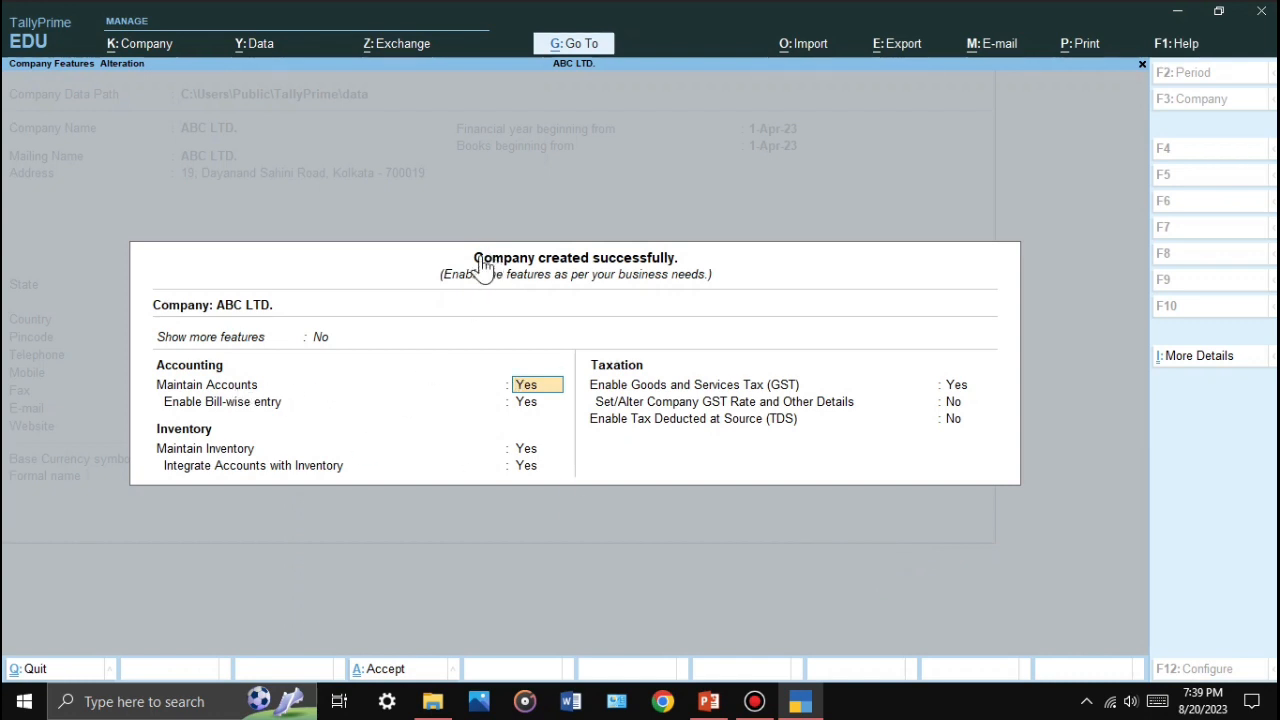
# Step: Turn on Show more features and Show all features in the company features screen
pyautogui.click(158, 347)
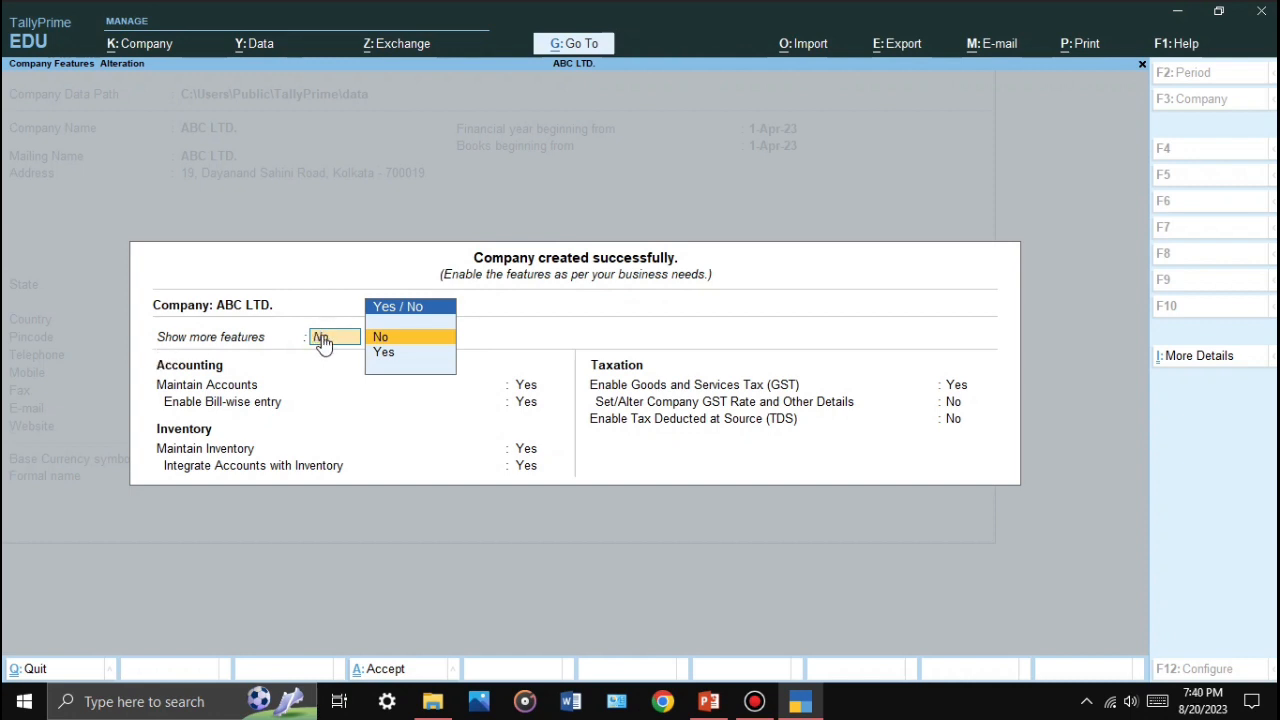
pyautogui.press('y')
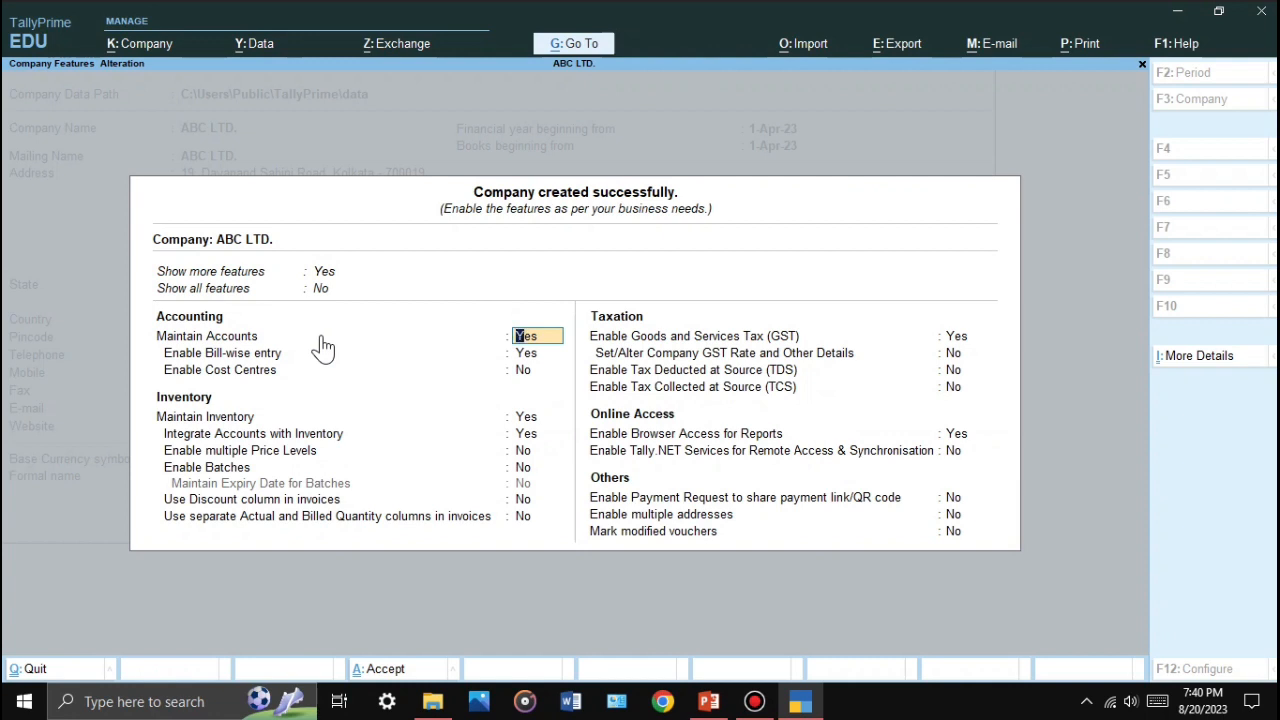
pyautogui.press('Up')
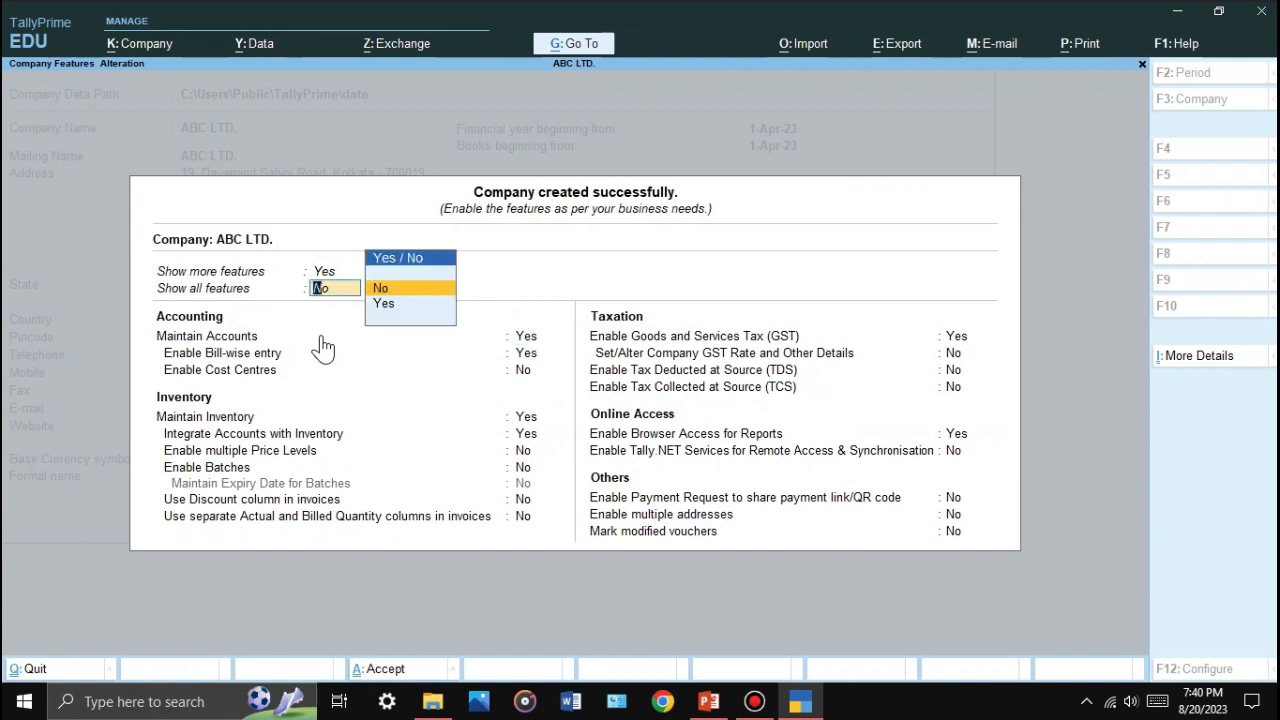
pyautogui.press('y')
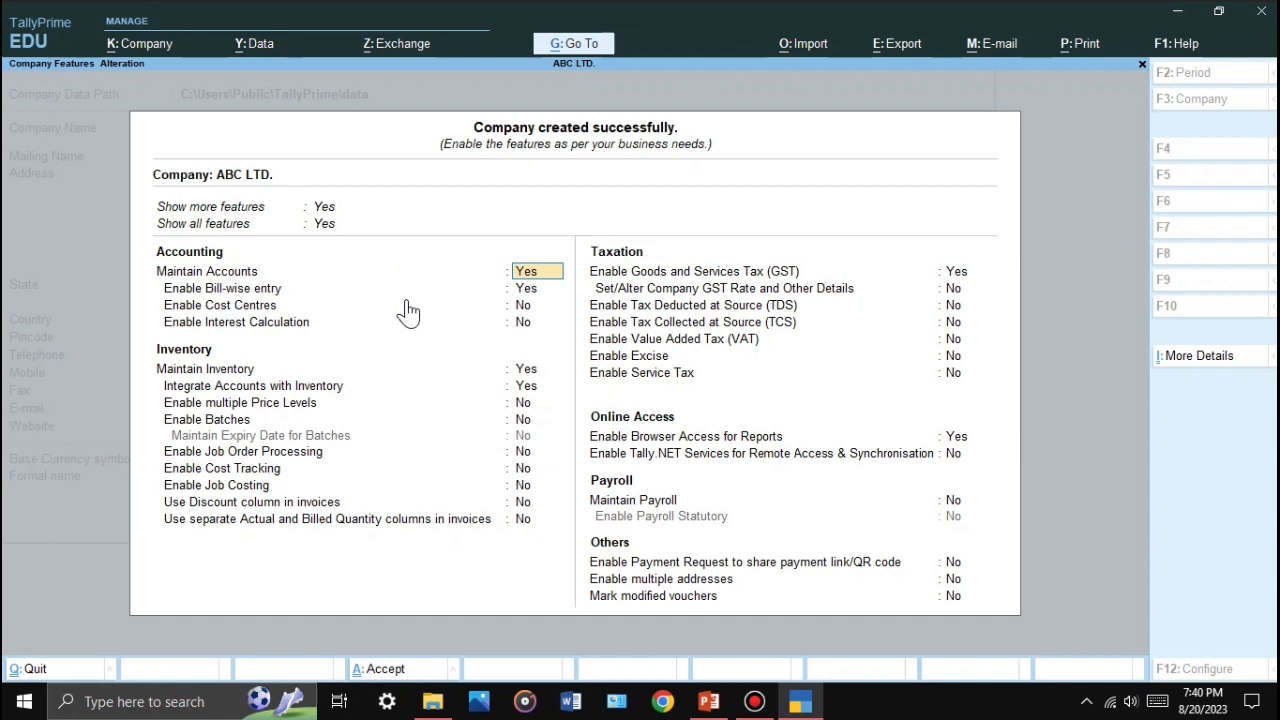
# Step: Set Goods and Services Tax to No, leave other taxation and payroll at No, and save
pyautogui.press('Return')
pyautogui.press('Return')
pyautogui.press('Return')
pyautogui.press('Return')
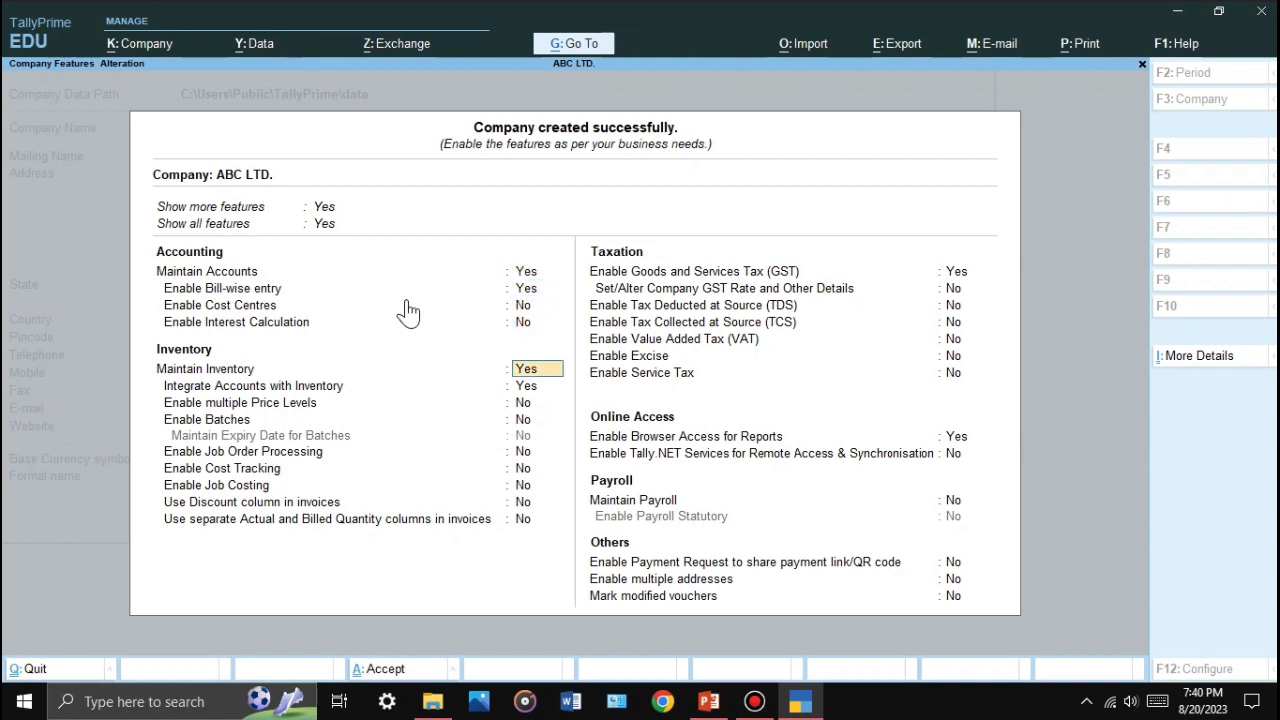
pyautogui.press('Return')
pyautogui.press('Return')
pyautogui.press('Return')
pyautogui.press('Return')
pyautogui.press('Return')
pyautogui.press('Return')
pyautogui.press('Return')
pyautogui.press('Return')
pyautogui.press('Return')
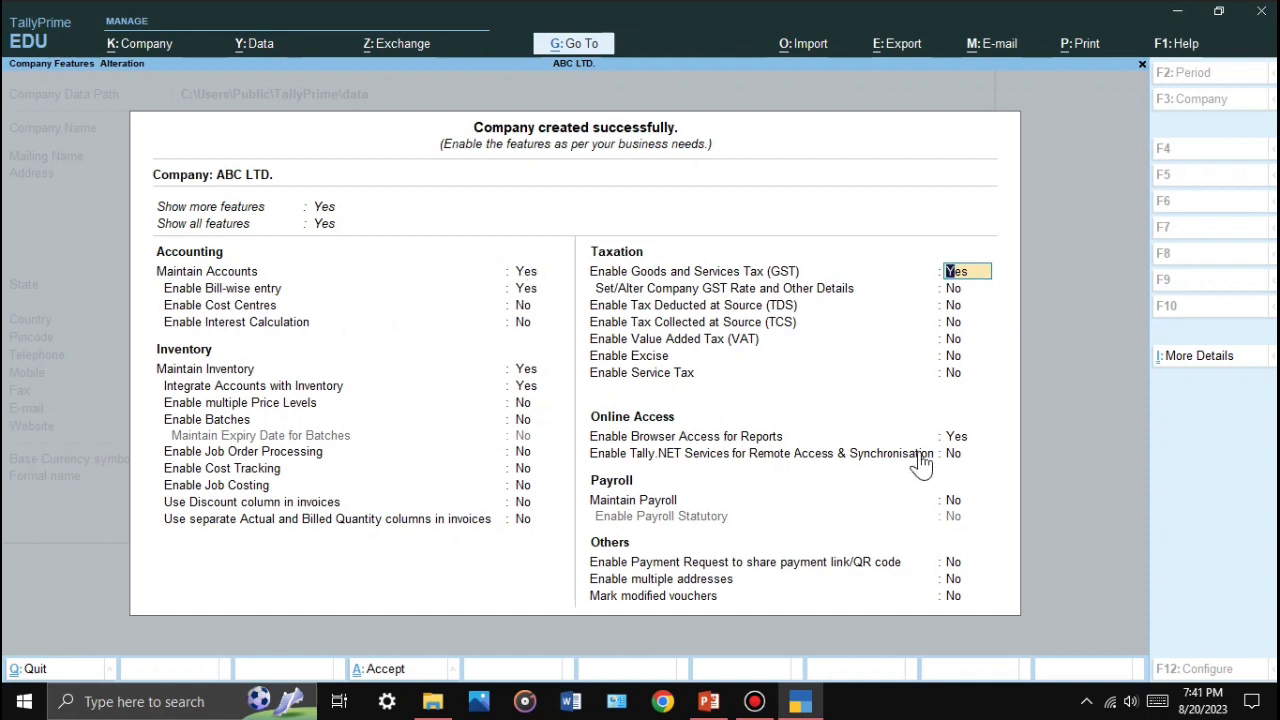
pyautogui.write('n')
pyautogui.press('Return')
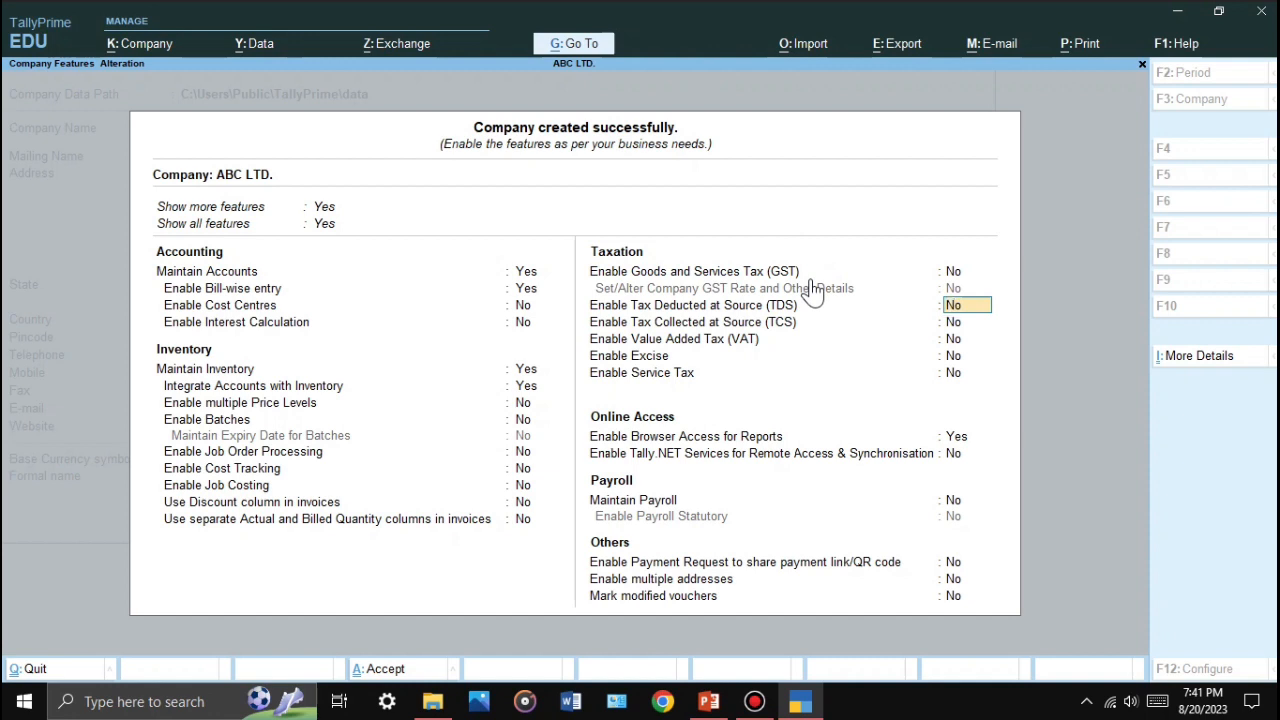
pyautogui.press('Return')
pyautogui.press('Return')
pyautogui.press('Return')
pyautogui.press('Return')
pyautogui.press('Return')
pyautogui.press('Return')
pyautogui.press('Return')
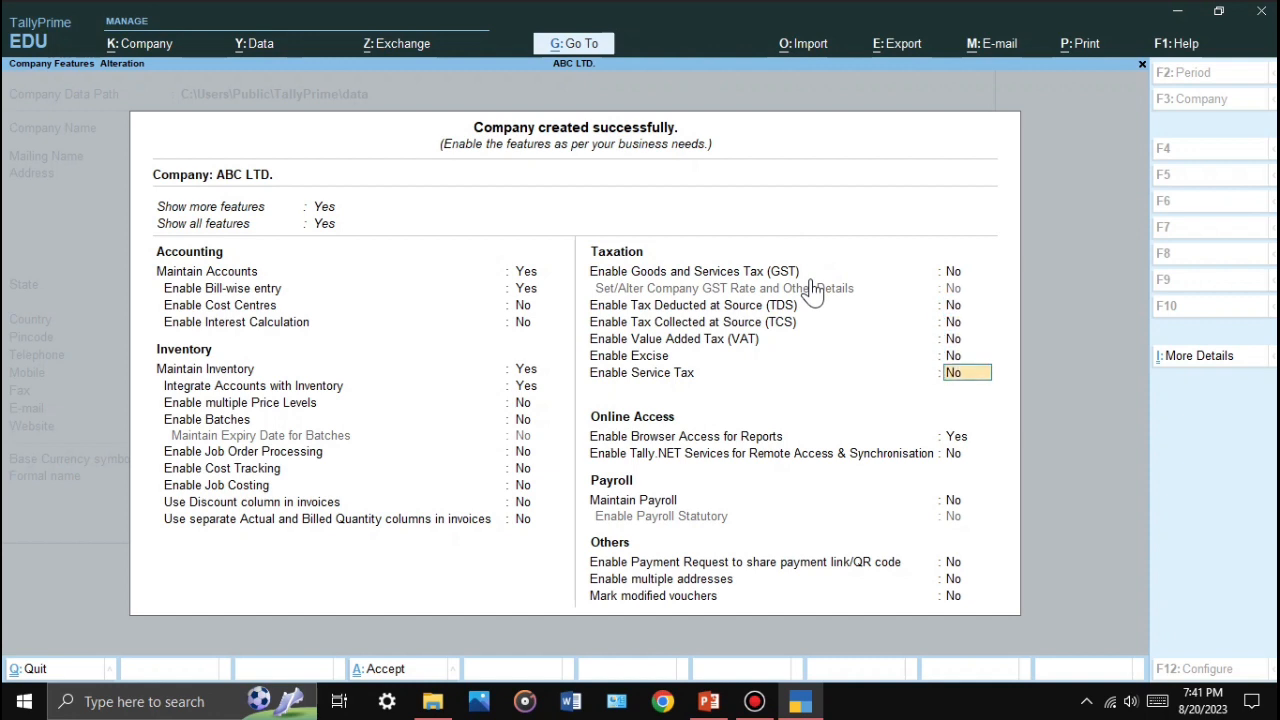
pyautogui.press('Return')
pyautogui.press('Return')
pyautogui.press('Return')
pyautogui.press('Return')
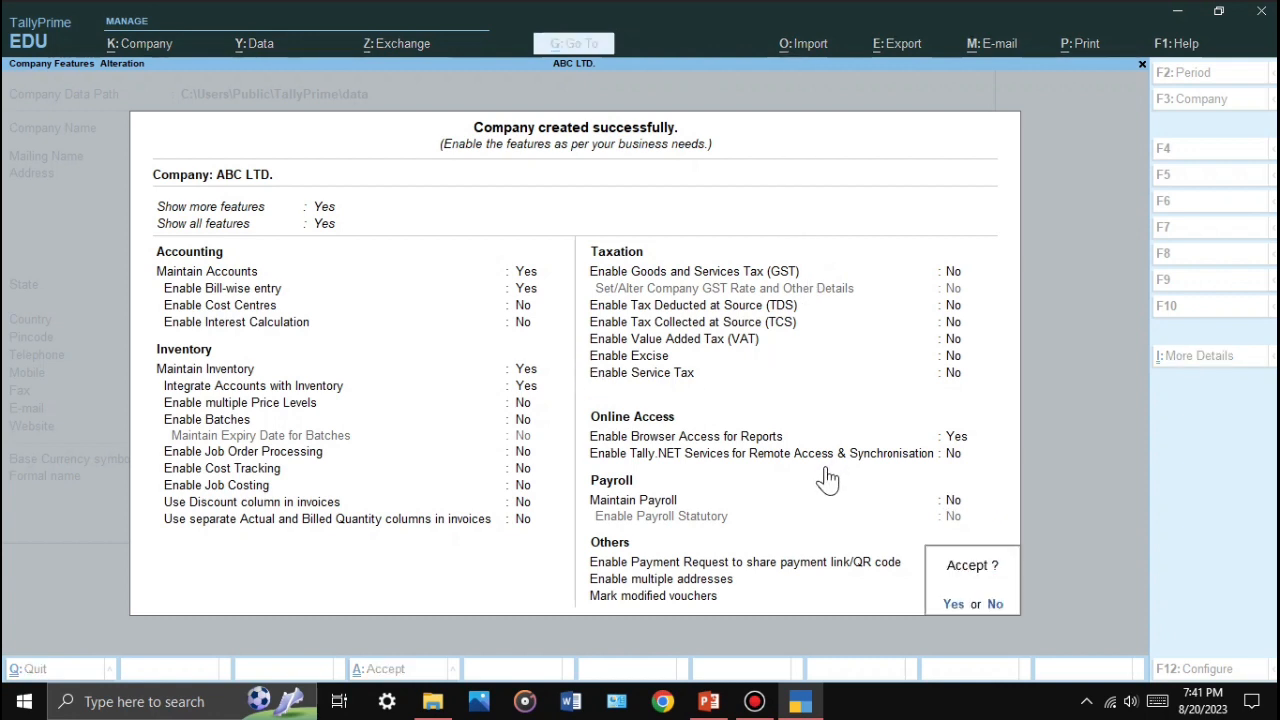
pyautogui.press('Return')
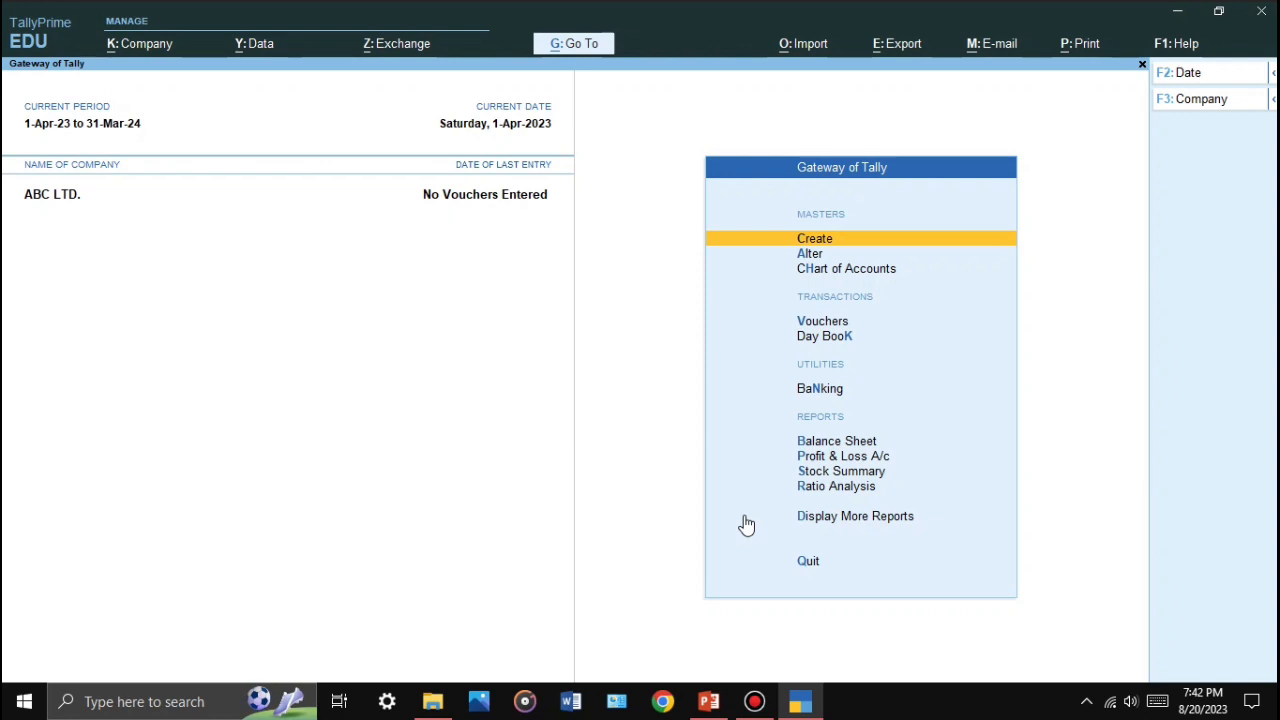
pyautogui.press('ctrl')
# Step: Run the slide show from the start to the GO TO/SWITCH OPTION slide, then end it
pyautogui.click(709, 701)
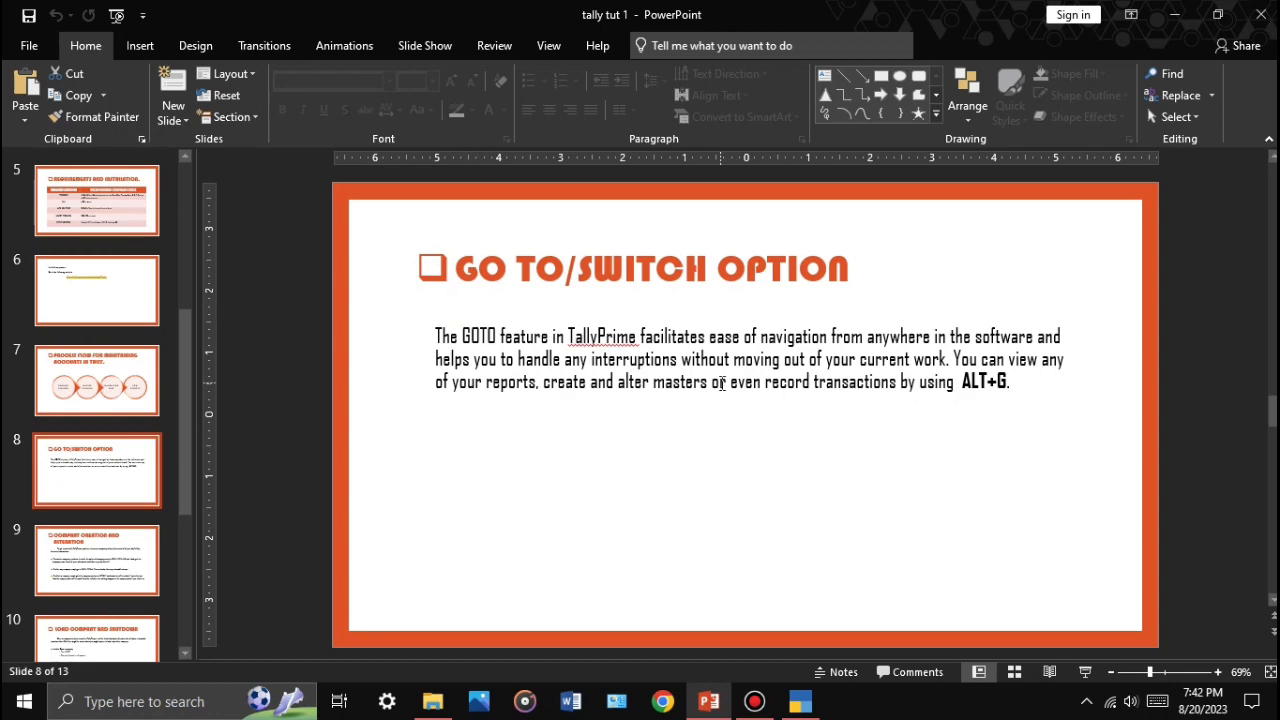
pyautogui.press('F5')
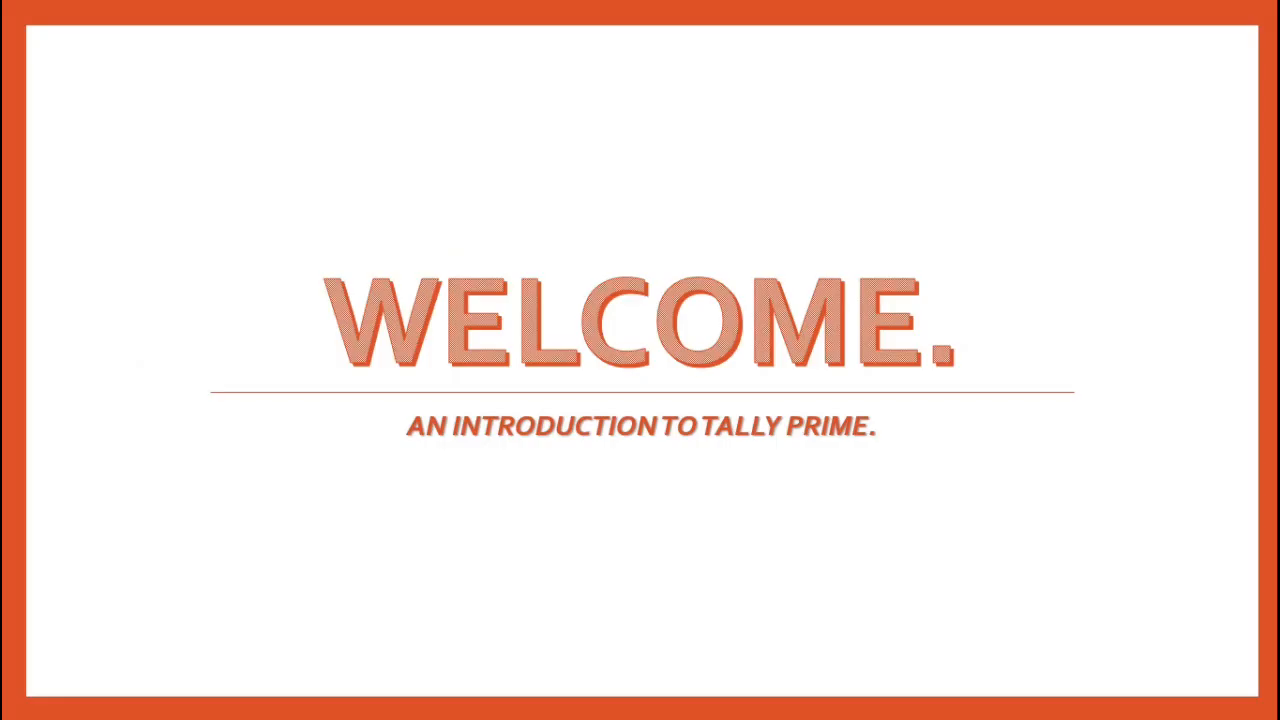
pyautogui.press('Right')
pyautogui.press('Right')
pyautogui.press('Right')
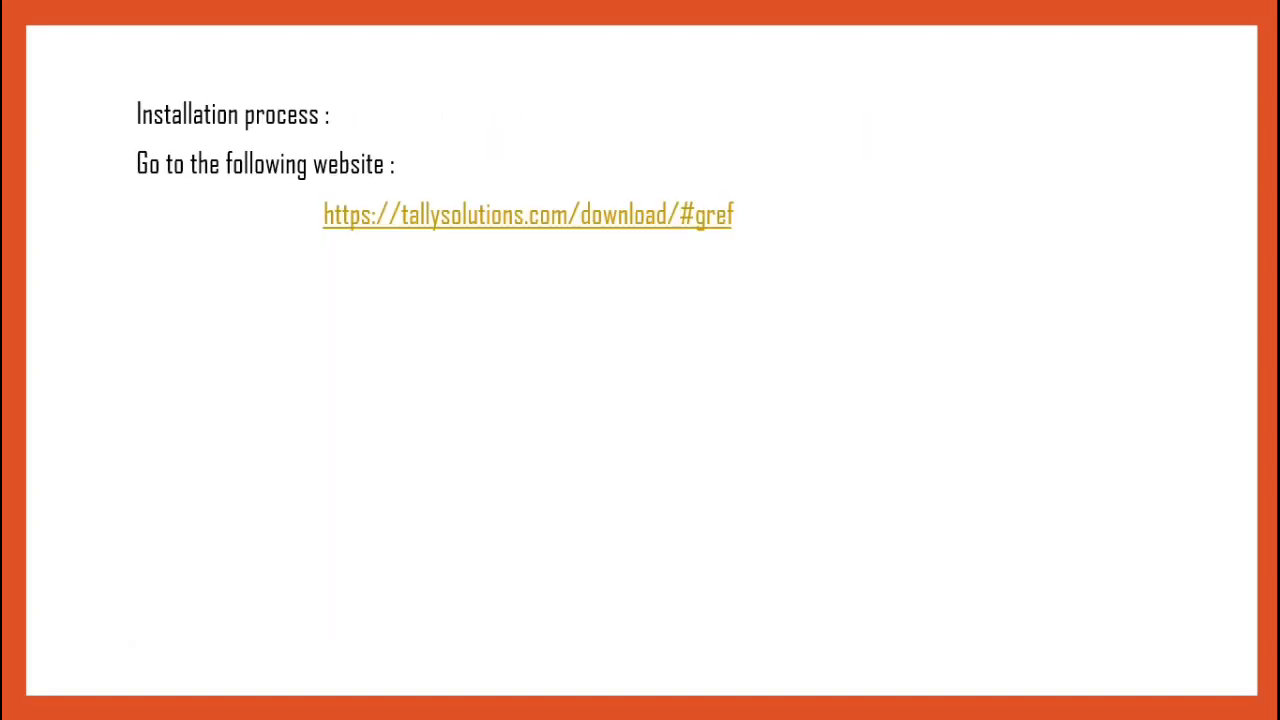
pyautogui.press('Right')
pyautogui.press('Right')
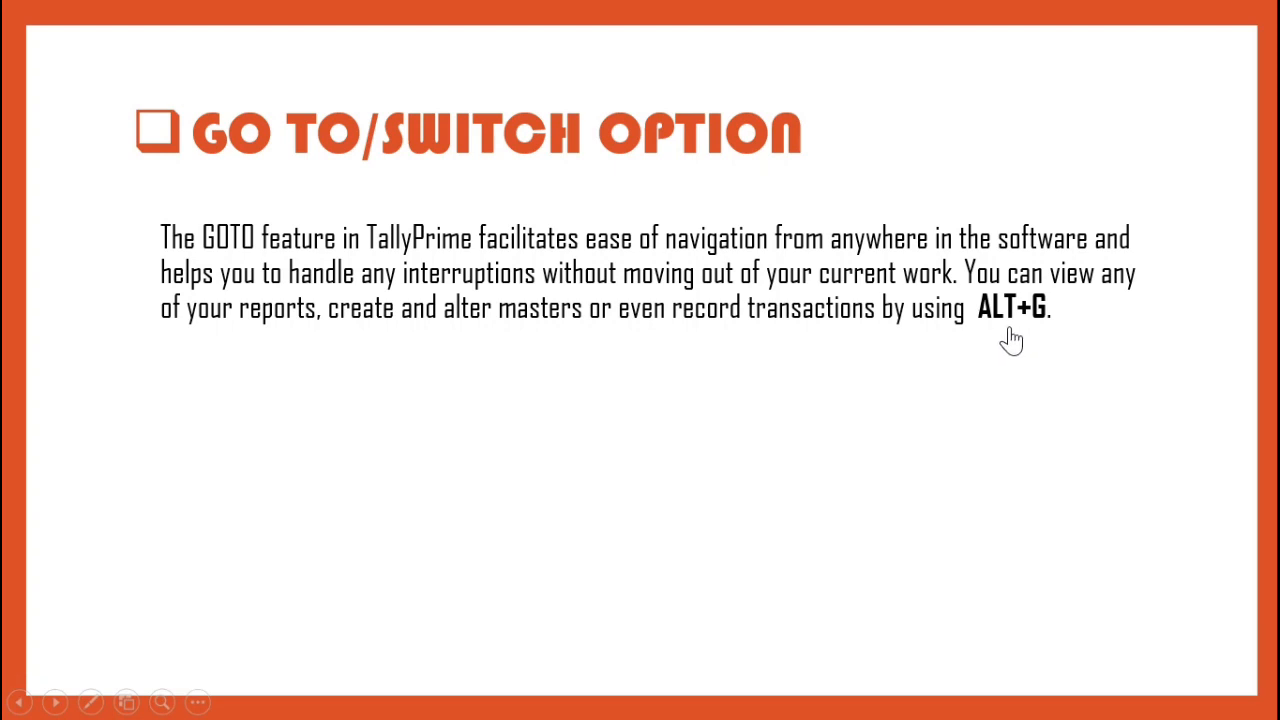
pyautogui.press('Escape')
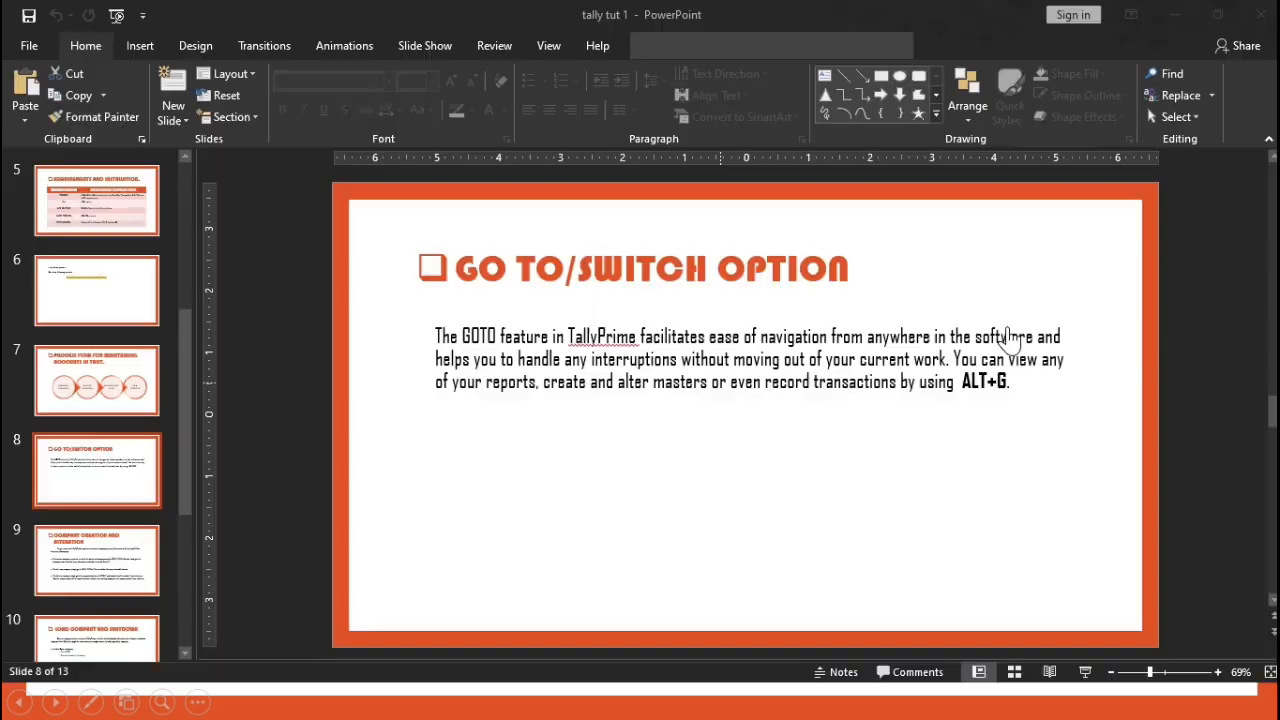
# Step: Switch back to TallyPrime and open the Go To list of reports with Alt+G
pyautogui.click(798, 705)
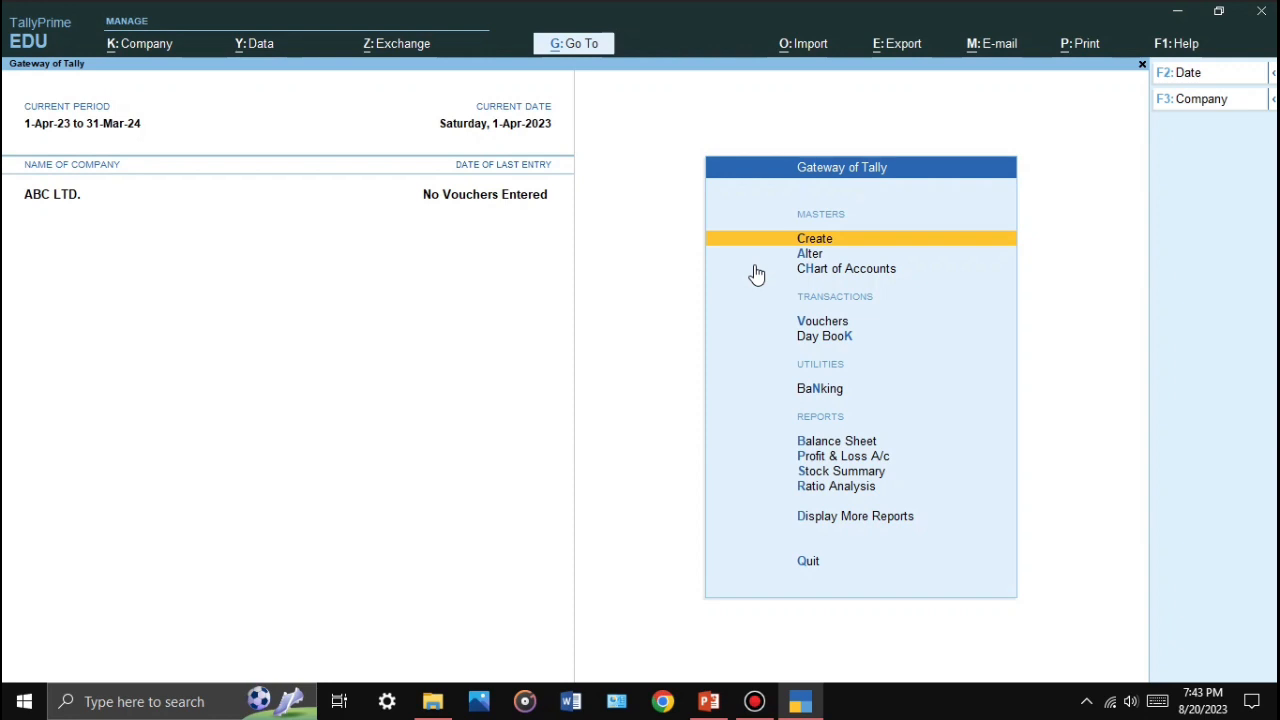
pyautogui.press('alt')
pyautogui.hotkey('alt', 'g')
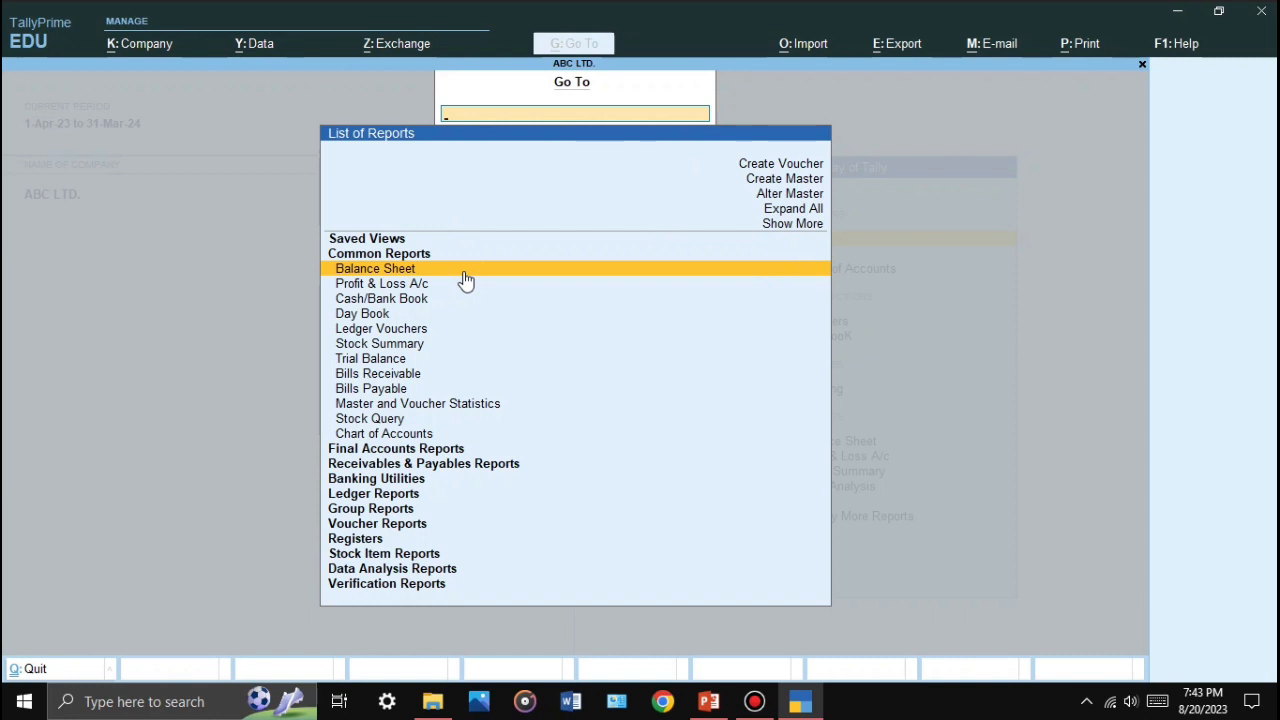
# Step: Open a new Payment voucher via Create Voucher, then quit it unsaved
pyautogui.click(779, 166)
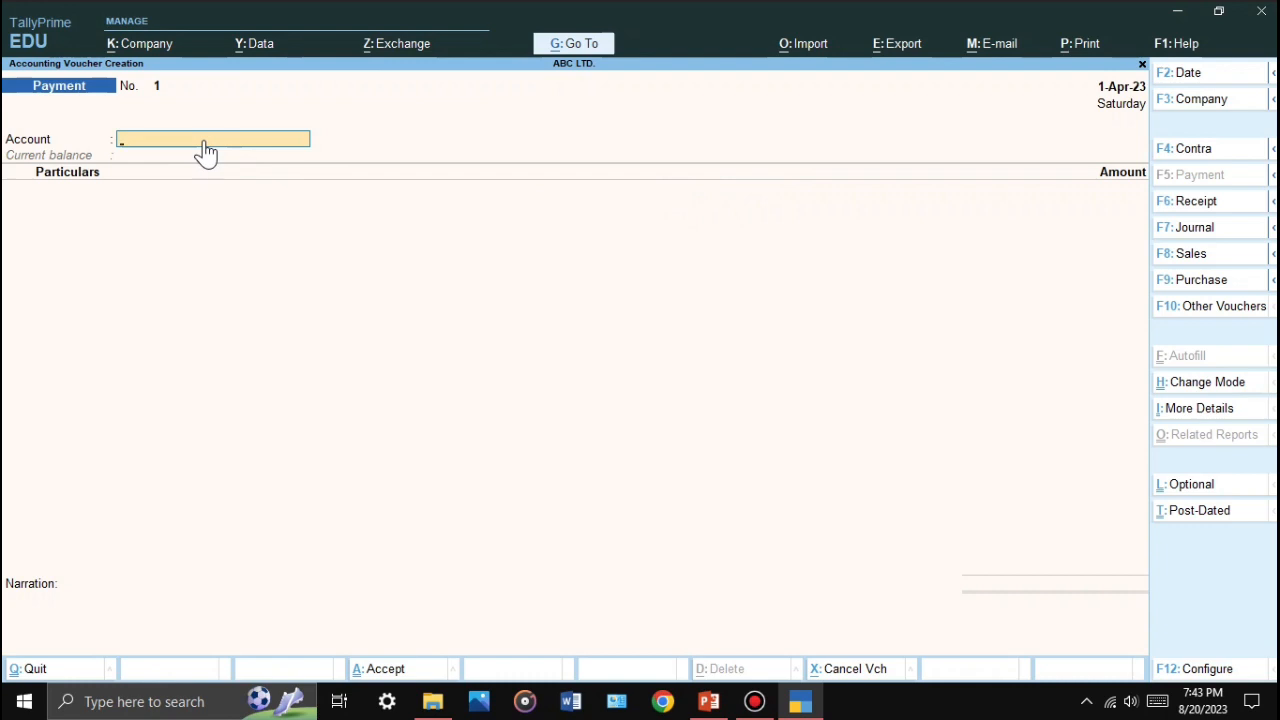
pyautogui.press('Escape')
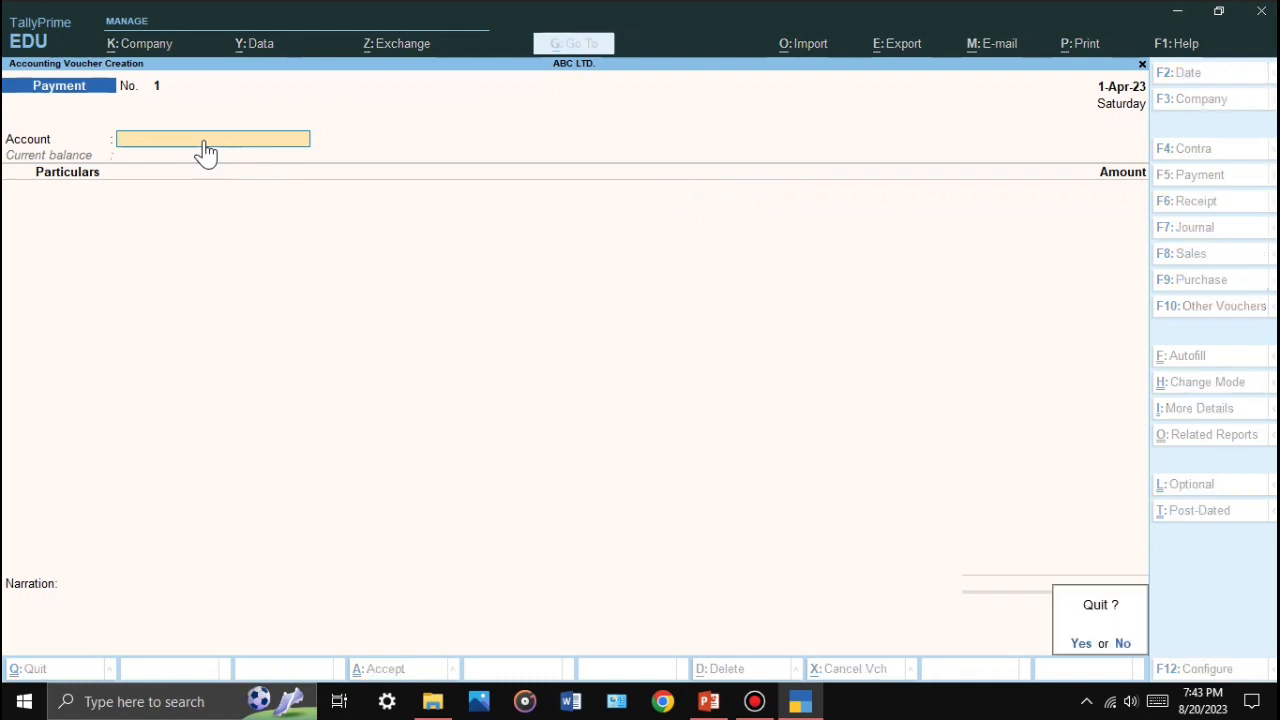
pyautogui.press('y')
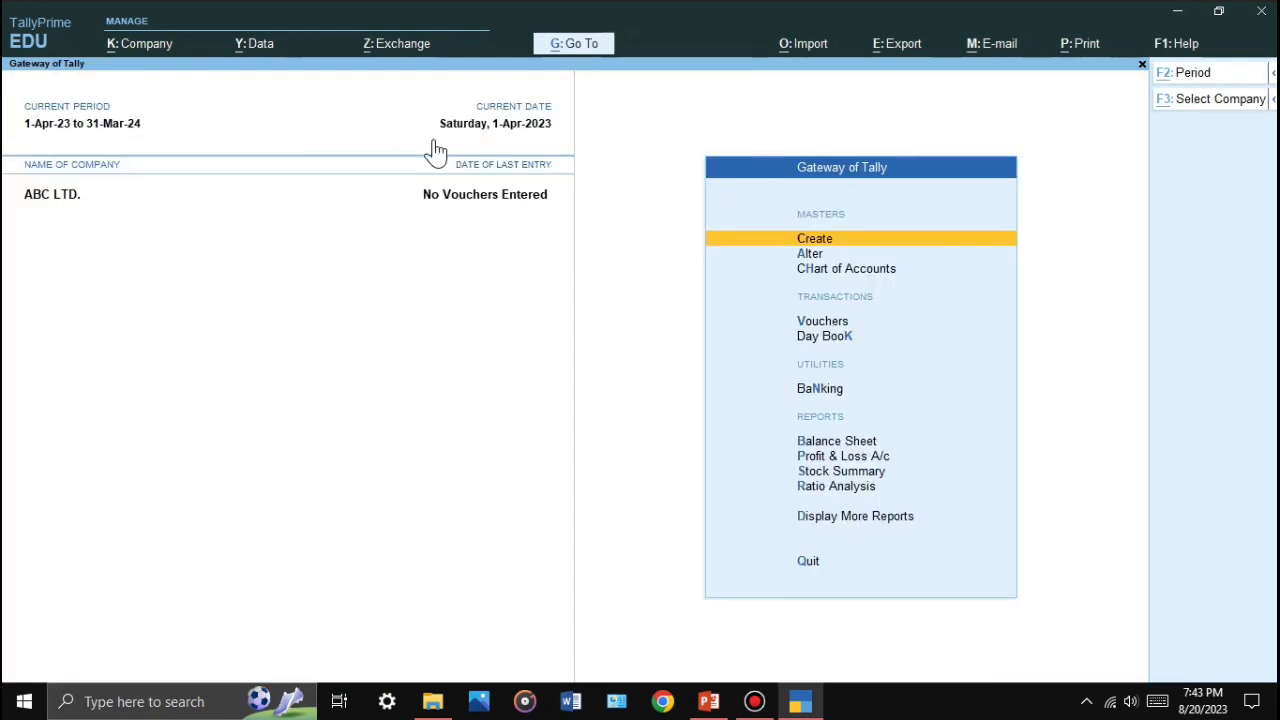
# Step: View the List of Masters under Go To > Create Master, close it, and reopen Go To
pyautogui.hotkey('alt', 'g')
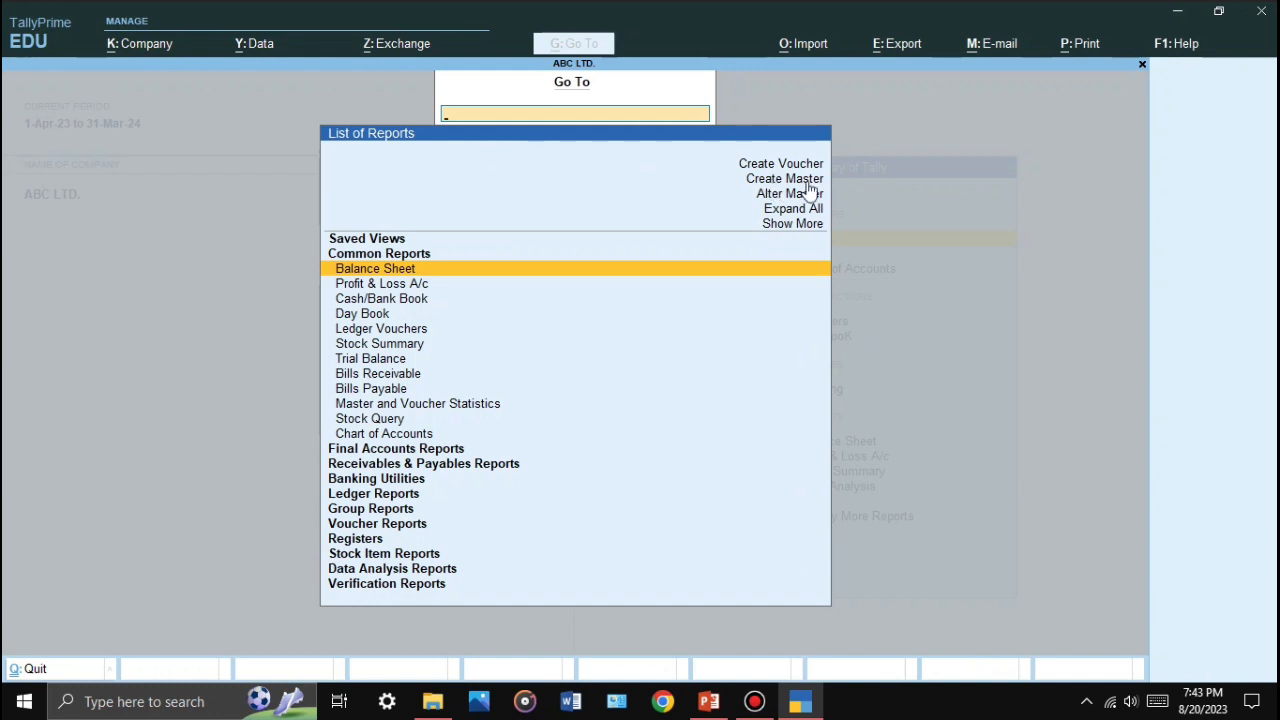
pyautogui.click(806, 181)
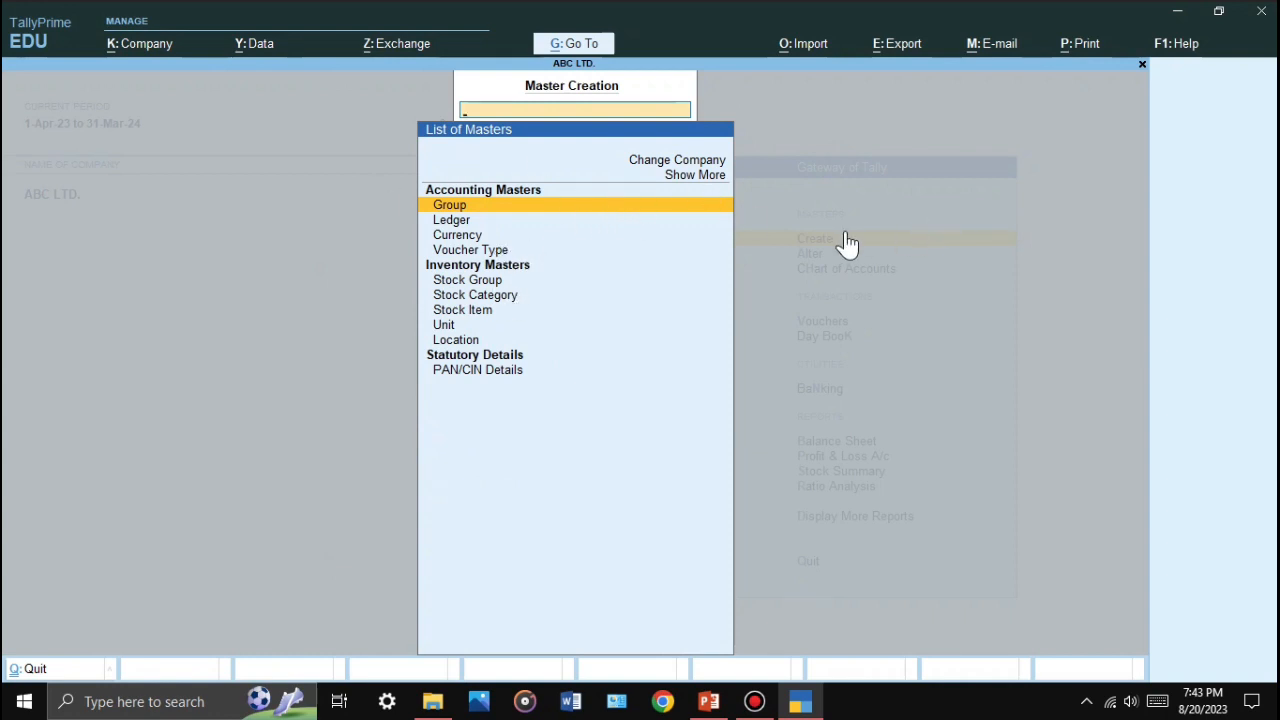
pyautogui.press('Escape')
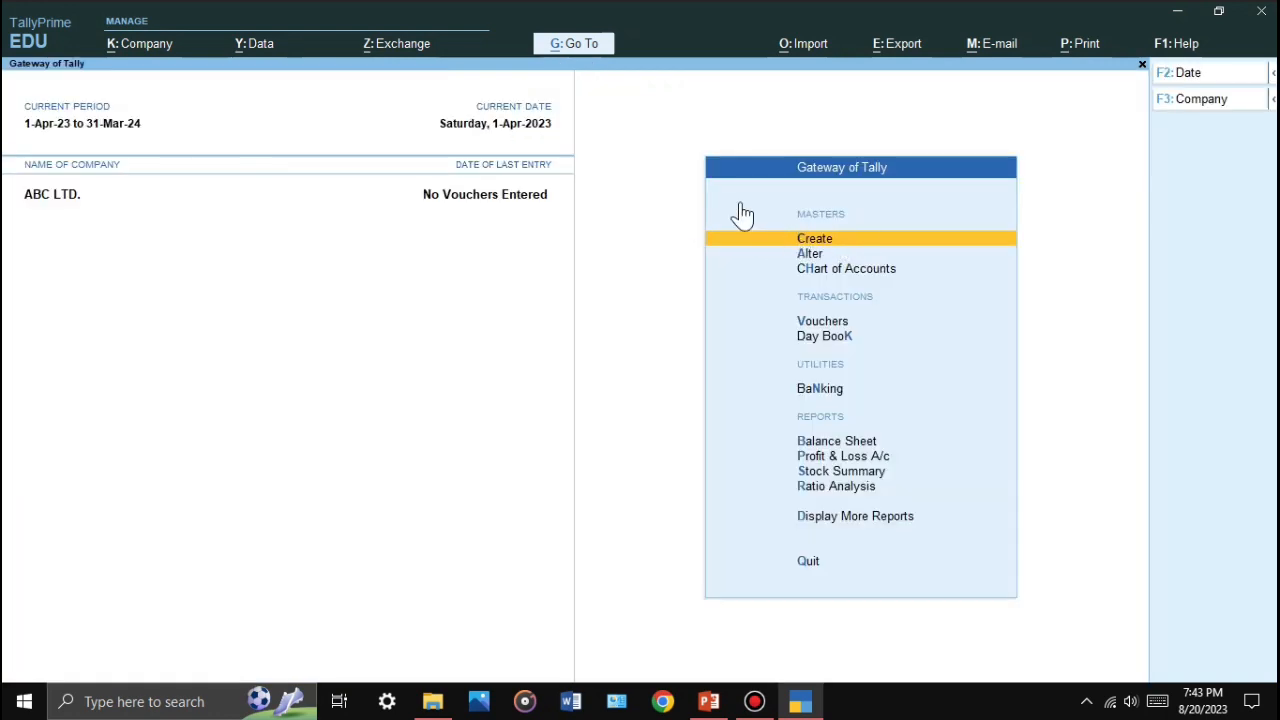
pyautogui.hotkey('alt', 'g')
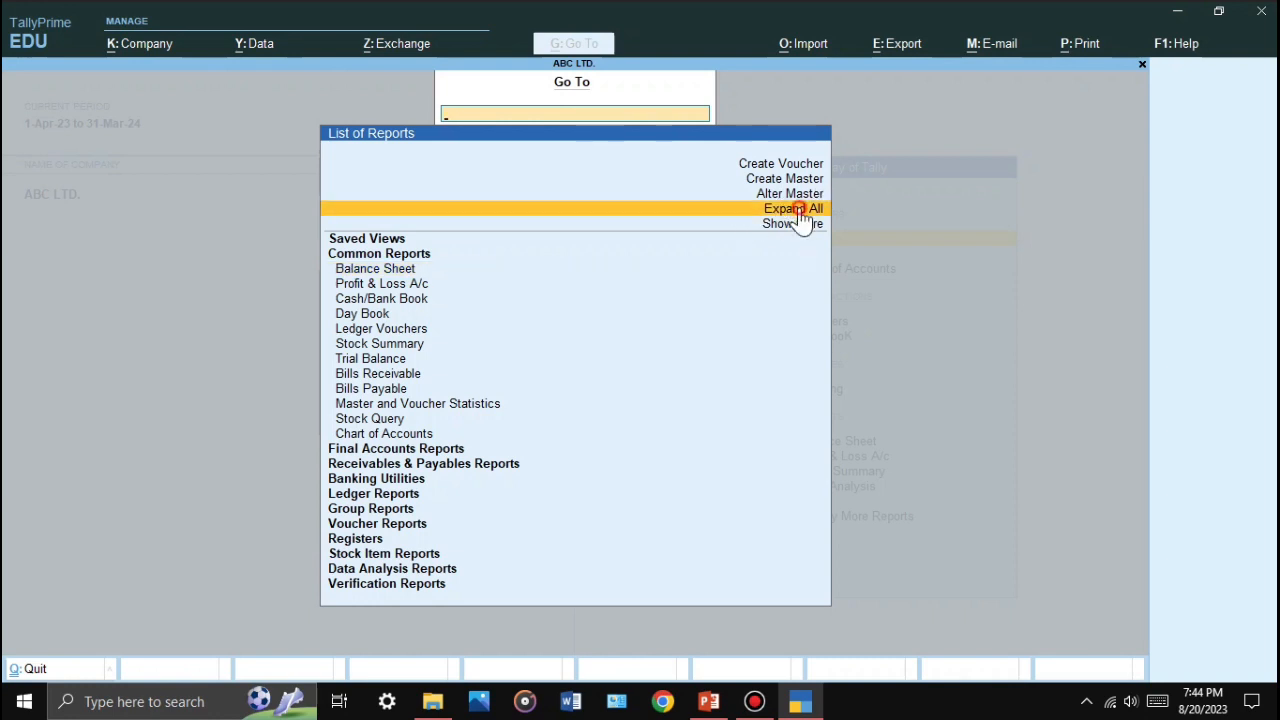
pyautogui.click(802, 212)
pyautogui.press('Down')
pyautogui.press('Down')
pyautogui.press('Down')
pyautogui.press('Down')
pyautogui.press('Down')
pyautogui.press('Down')
pyautogui.press('Down')
pyautogui.press('Down')
pyautogui.press('Down')
pyautogui.press('Down')
pyautogui.press('Down')
pyautogui.press('Down')
pyautogui.press('Down')
pyautogui.press('Down')
pyautogui.press('Down')
pyautogui.press('Down')
pyautogui.press('Down')
pyautogui.press('Down')
pyautogui.press('Down')
pyautogui.press('Down')
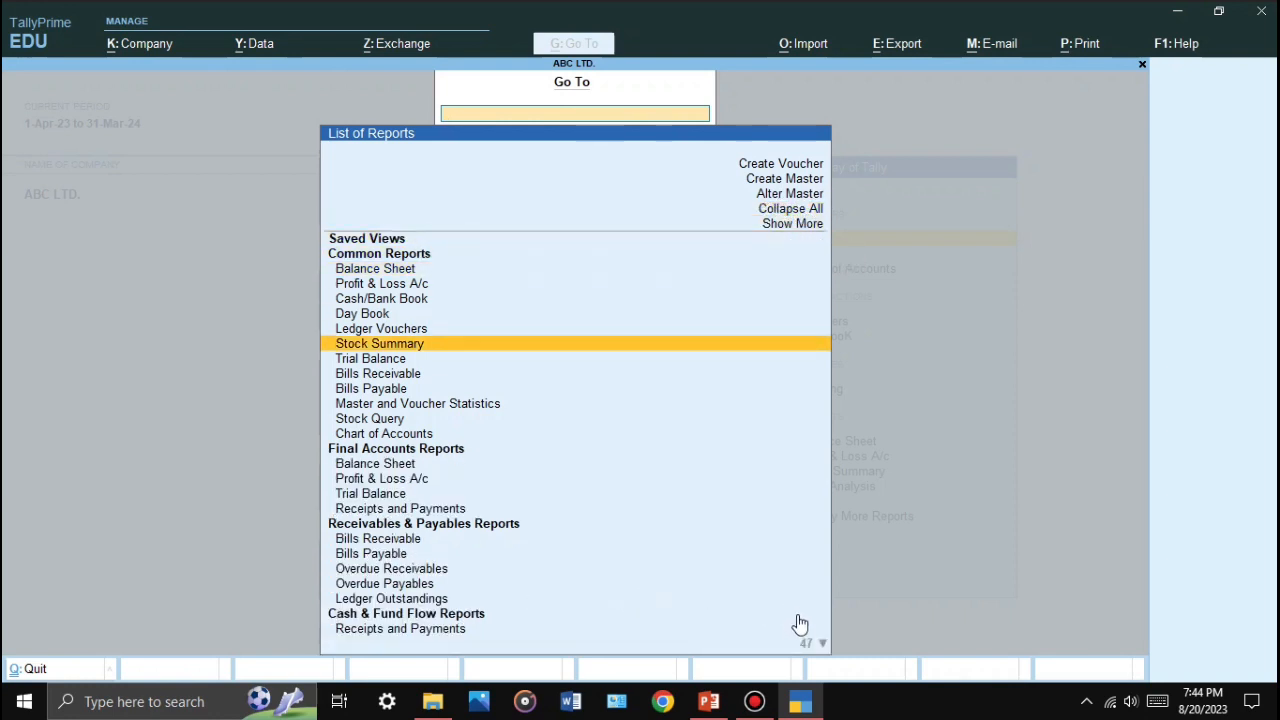
pyautogui.press('Down')
pyautogui.press('Down')
pyautogui.press('Down')
pyautogui.press('Down')
pyautogui.press('Down')
pyautogui.press('Down')
pyautogui.press('Down')
pyautogui.press('Down')
pyautogui.press('Down')
pyautogui.press('Down')
pyautogui.press('Down')
pyautogui.press('Down')
pyautogui.press('Down')
pyautogui.press('Down')
pyautogui.press('Down')
pyautogui.press('Down')
pyautogui.press('Down')
pyautogui.press('Down')
pyautogui.press('Down')
pyautogui.press('Down')
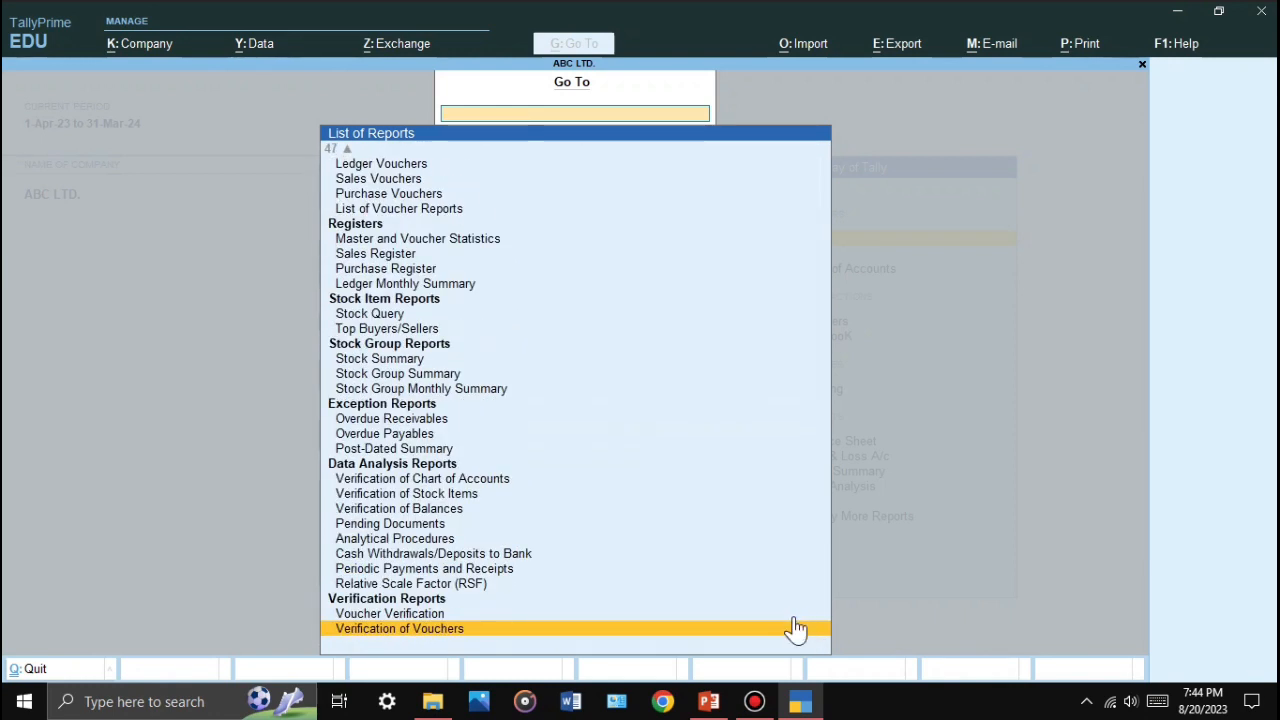
pyautogui.press('Up')
pyautogui.press('Up')
pyautogui.press('Up')
pyautogui.press('Up')
pyautogui.press('Up')
pyautogui.press('Up')
pyautogui.press('Up')
pyautogui.press('Up')
pyautogui.press('Up')
pyautogui.press('Up')
pyautogui.press('Up')
pyautogui.press('Up')
pyautogui.press('Up')
pyautogui.press('Up')
pyautogui.press('Up')
pyautogui.press('Up')
pyautogui.press('Up')
pyautogui.press('Up')
pyautogui.press('Up')
pyautogui.press('Up')
pyautogui.press('Up')
pyautogui.press('Up')
pyautogui.press('Up')
pyautogui.press('Up')
pyautogui.press('Up')
pyautogui.press('Up')
pyautogui.press('Up')
pyautogui.press('Up')
pyautogui.press('Up')
pyautogui.press('Up')
pyautogui.press('Up')
pyautogui.press('Up')
pyautogui.press('Up')
pyautogui.press('Up')
pyautogui.press('Up')
pyautogui.press('Up')
pyautogui.press('Up')
pyautogui.press('Up')
pyautogui.press('Up')
pyautogui.press('Up')
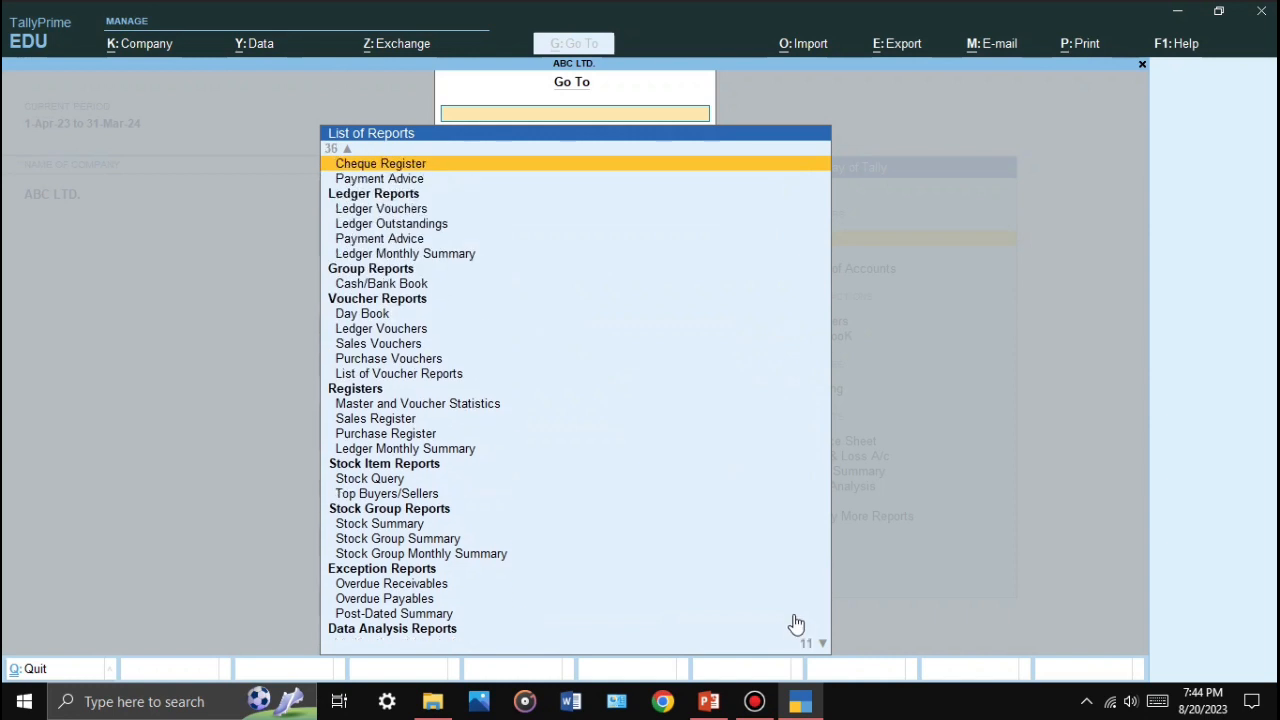
pyautogui.press('Up')
pyautogui.press('Up')
pyautogui.press('Up')
pyautogui.press('Up')
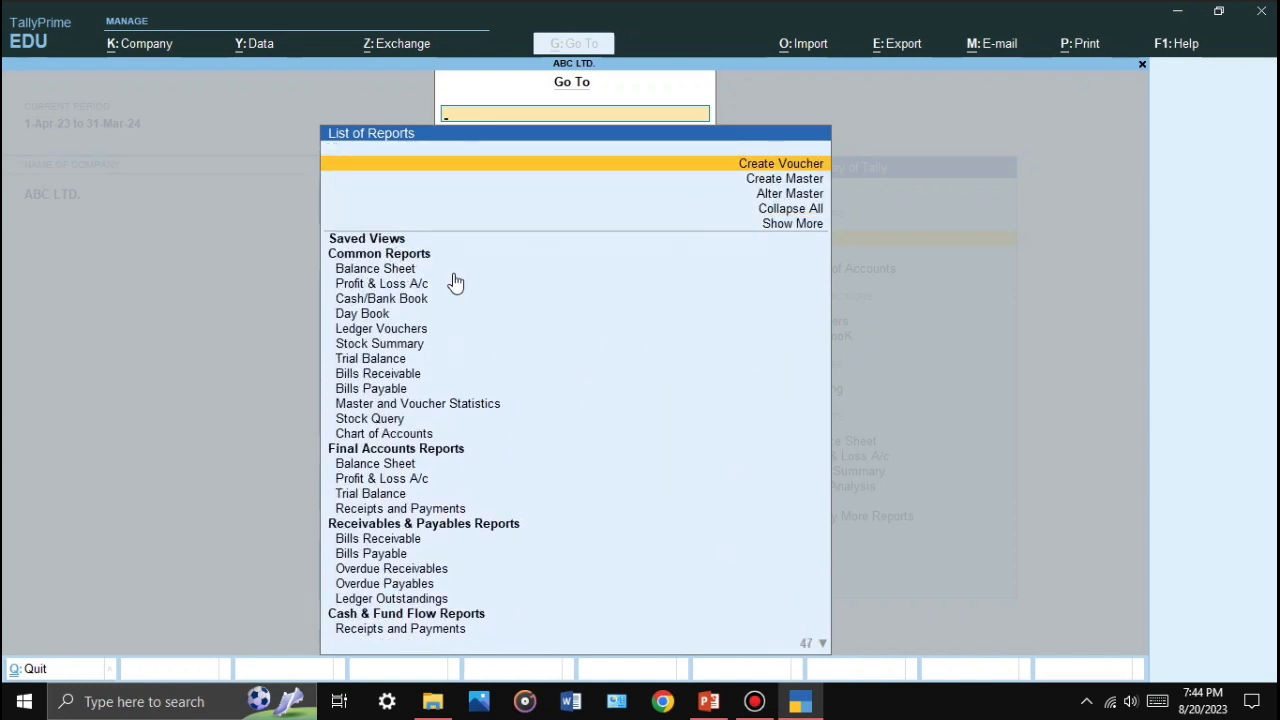
pyautogui.press('Down')
pyautogui.press('Down')
pyautogui.press('Down')
pyautogui.press('Down')
pyautogui.press('Down')
pyautogui.press('Down')
pyautogui.press('Down')
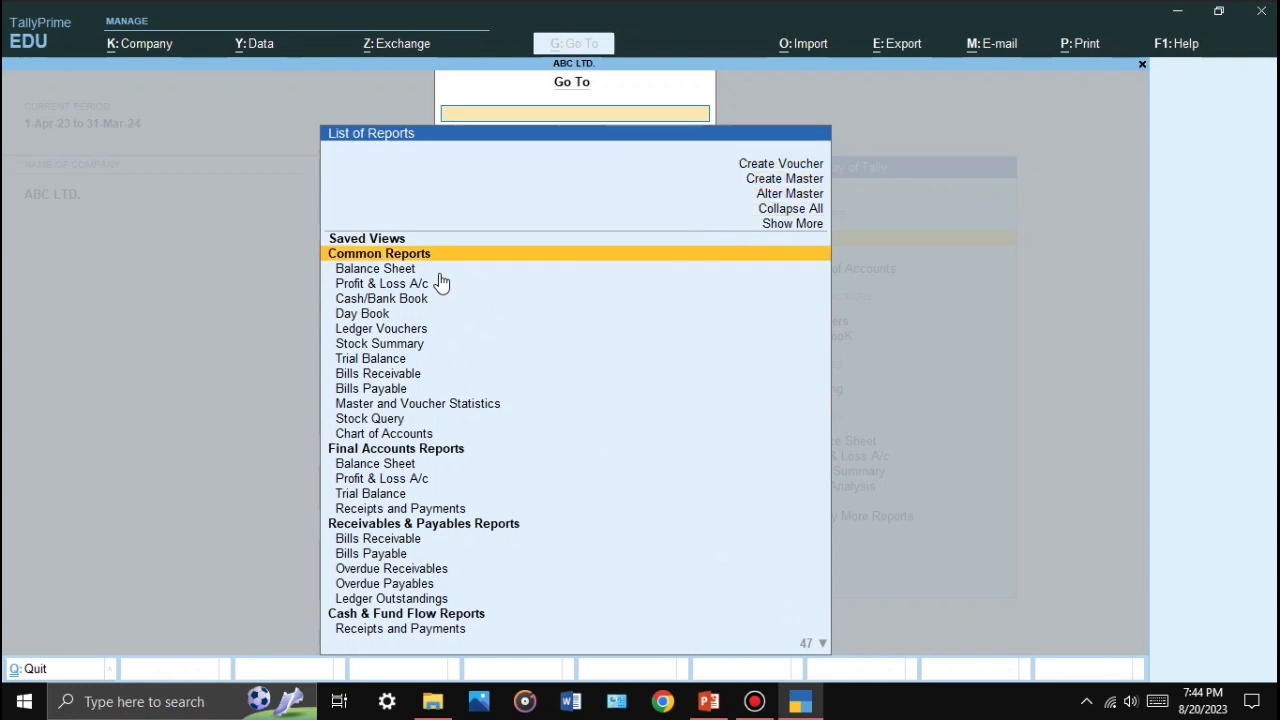
pyautogui.press('Up')
pyautogui.press('Up')
pyautogui.press('Return')
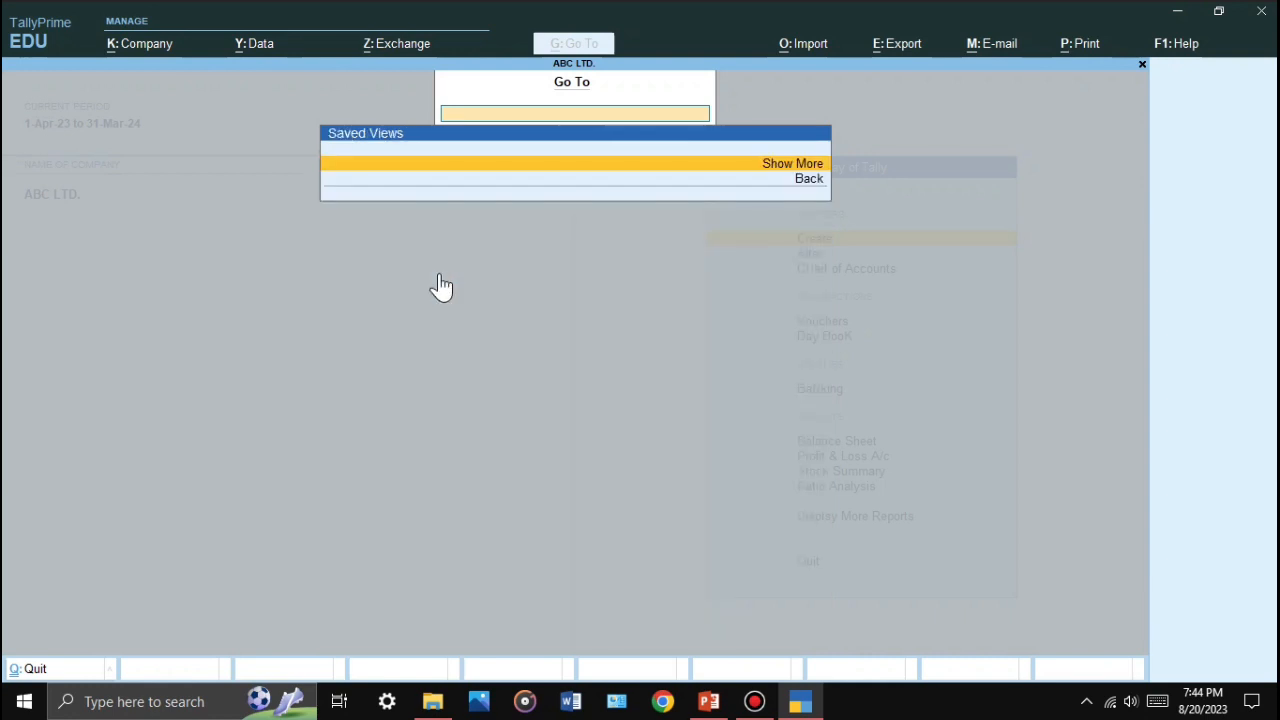
pyautogui.press('Return')
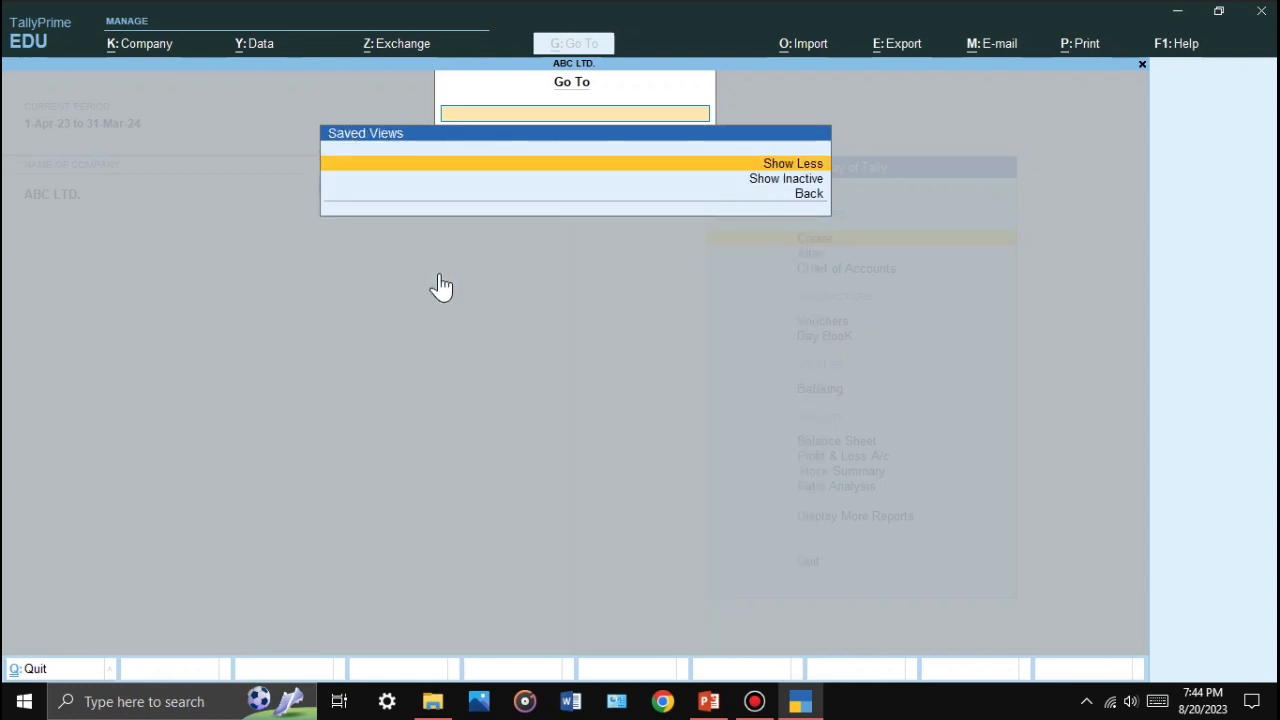
pyautogui.press('Down')
pyautogui.press('Return')
pyautogui.press('Return')
pyautogui.press('Up')
pyautogui.press('Return')
pyautogui.press('Down')
pyautogui.press('Return')
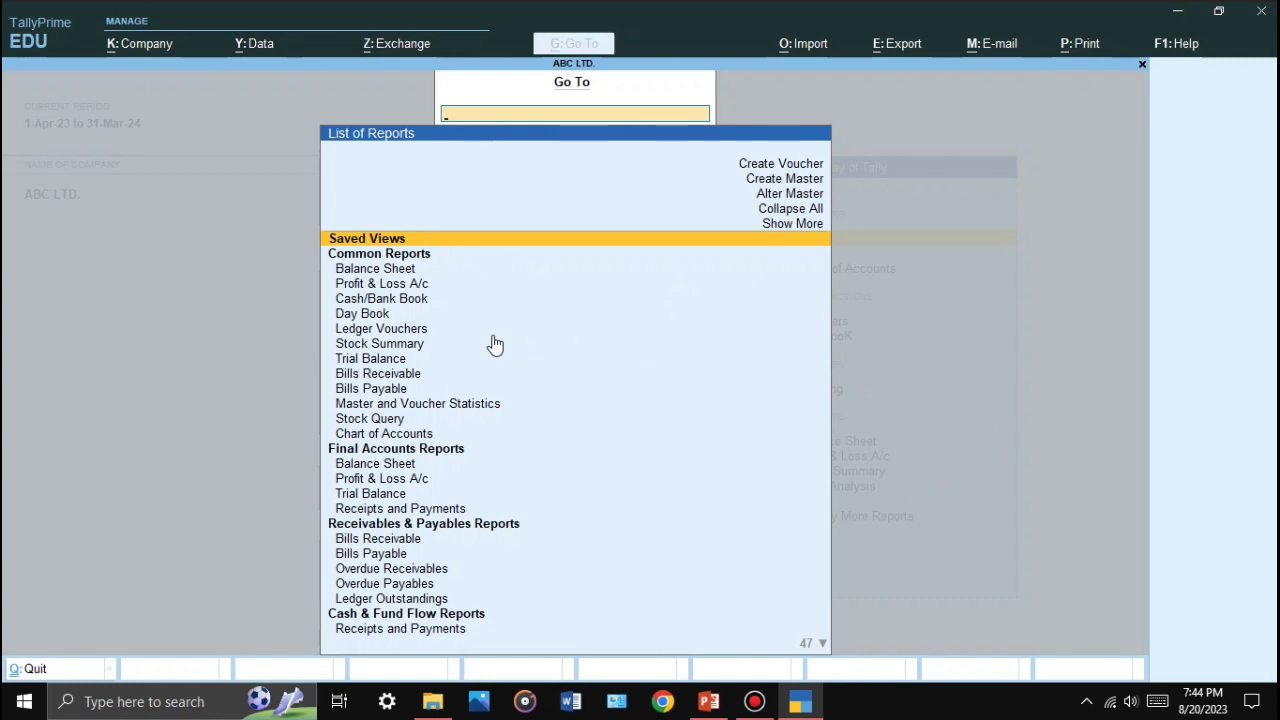
pyautogui.press('Down')
pyautogui.press('Down')
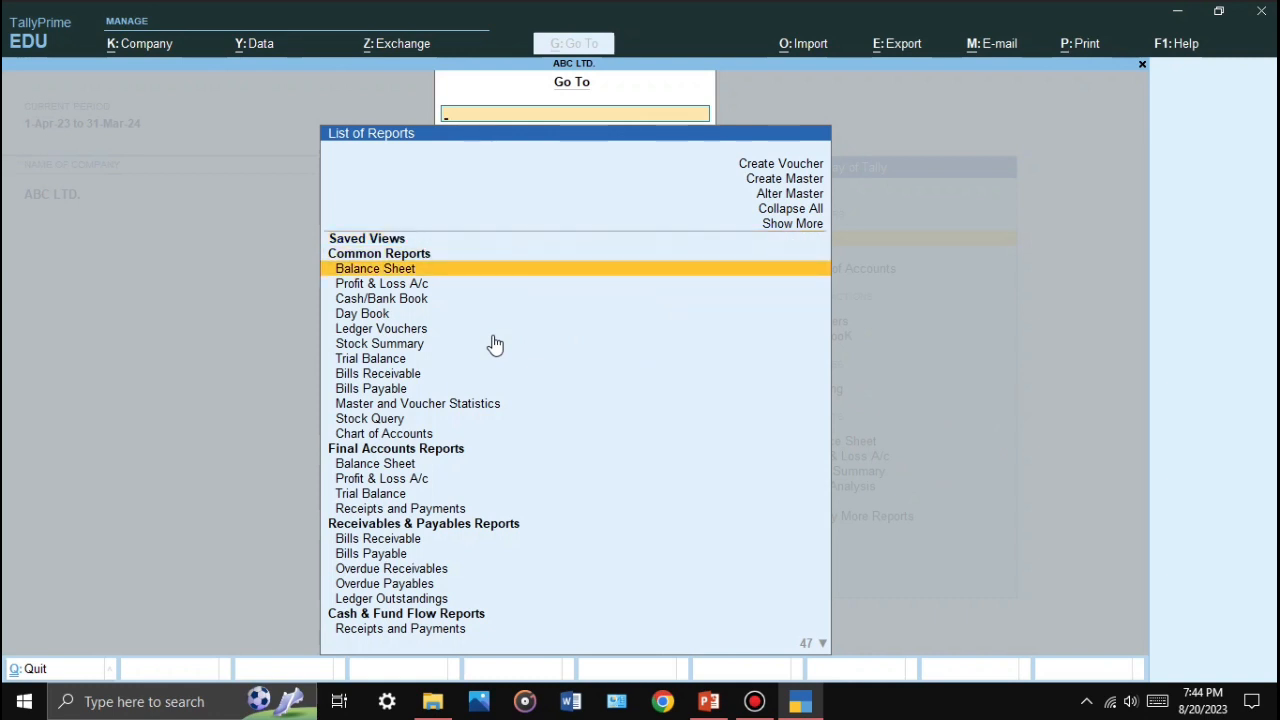
pyautogui.press('Down')
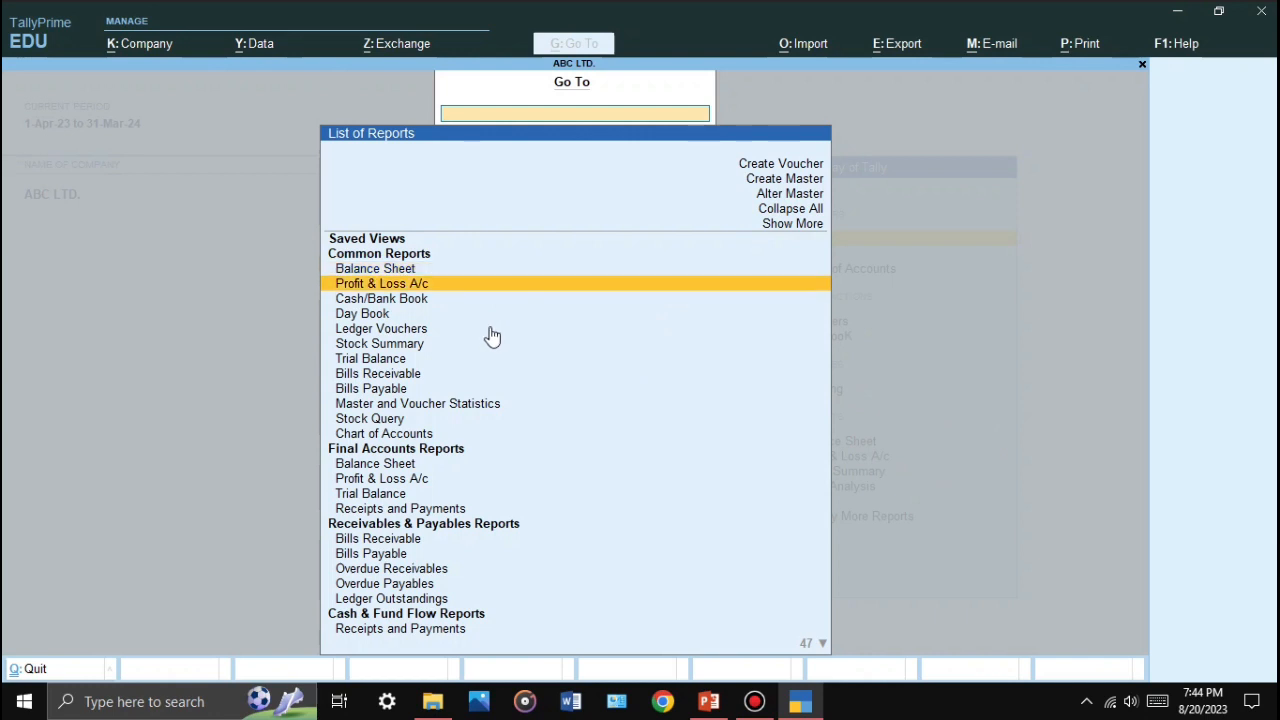
pyautogui.press('Down')
pyautogui.press('Down')
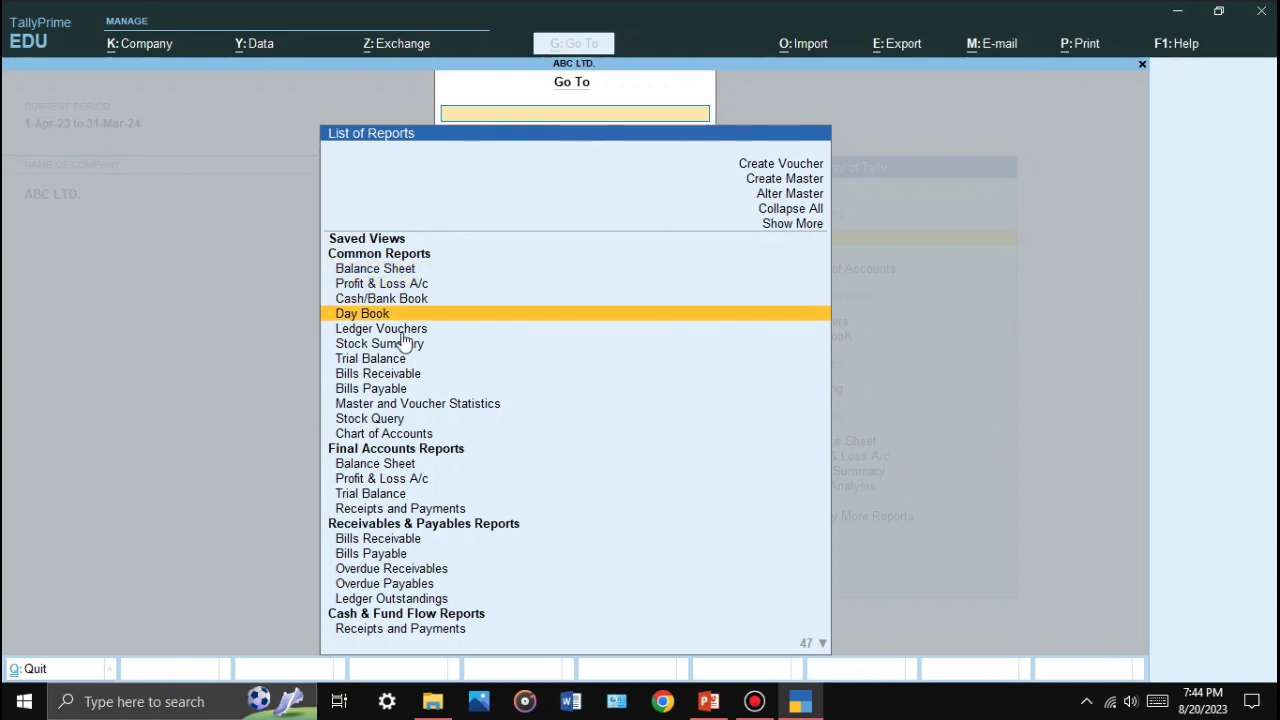
pyautogui.press('Down')
pyautogui.press('Down')
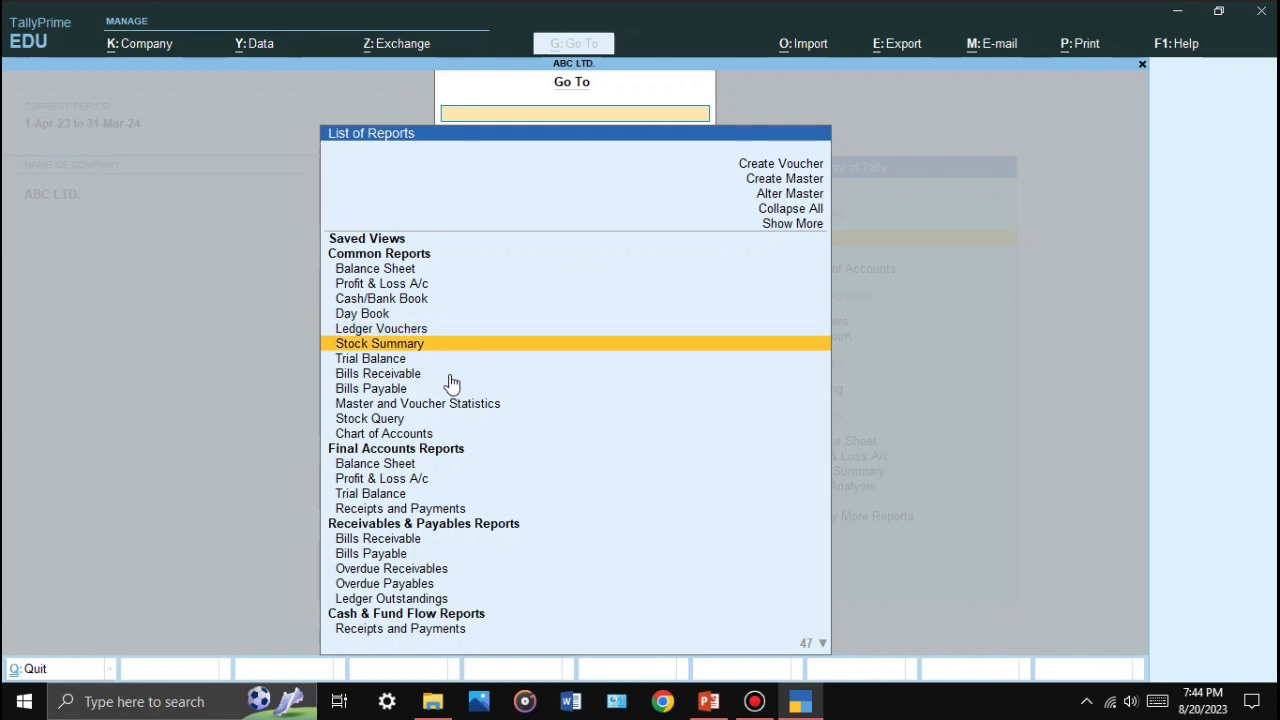
pyautogui.press('Down')
pyautogui.press('Down')
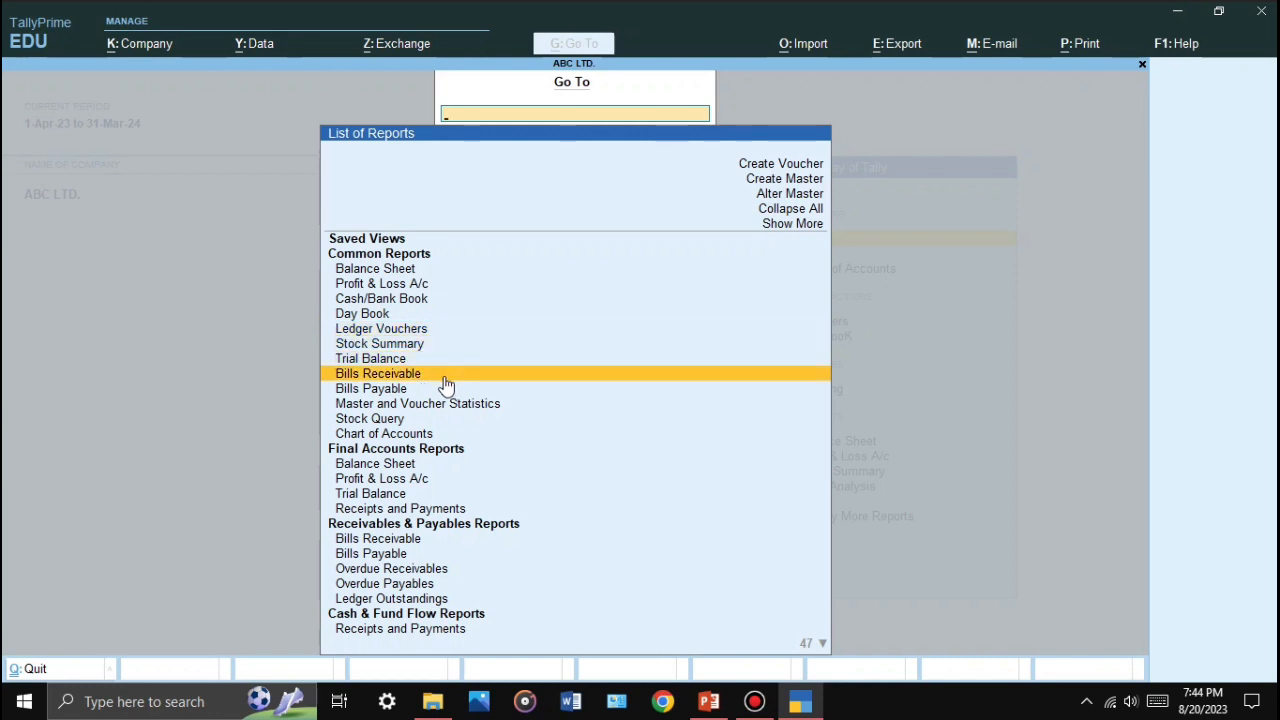
pyautogui.press('Down')
pyautogui.press('Down')
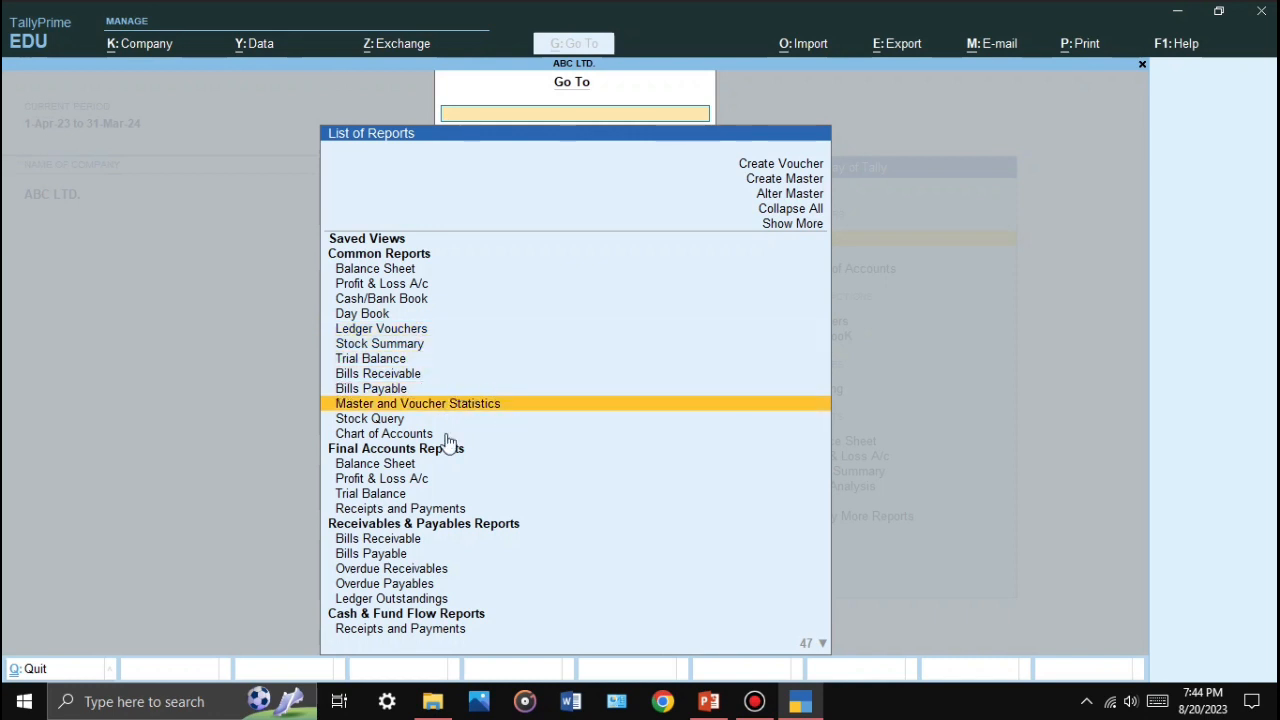
pyautogui.press('Down')
pyautogui.press('Down')
pyautogui.press('Down')
pyautogui.press('Down')
pyautogui.press('Down')
pyautogui.press('Down')
pyautogui.press('Down')
pyautogui.press('Down')
pyautogui.press('Down')
pyautogui.press('Down')
pyautogui.press('Down')
pyautogui.press('Down')
pyautogui.press('Down')
pyautogui.press('Down')
pyautogui.press('Down')
pyautogui.press('Down')
pyautogui.press('Down')
pyautogui.press('Down')
pyautogui.press('Down')
pyautogui.press('Down')
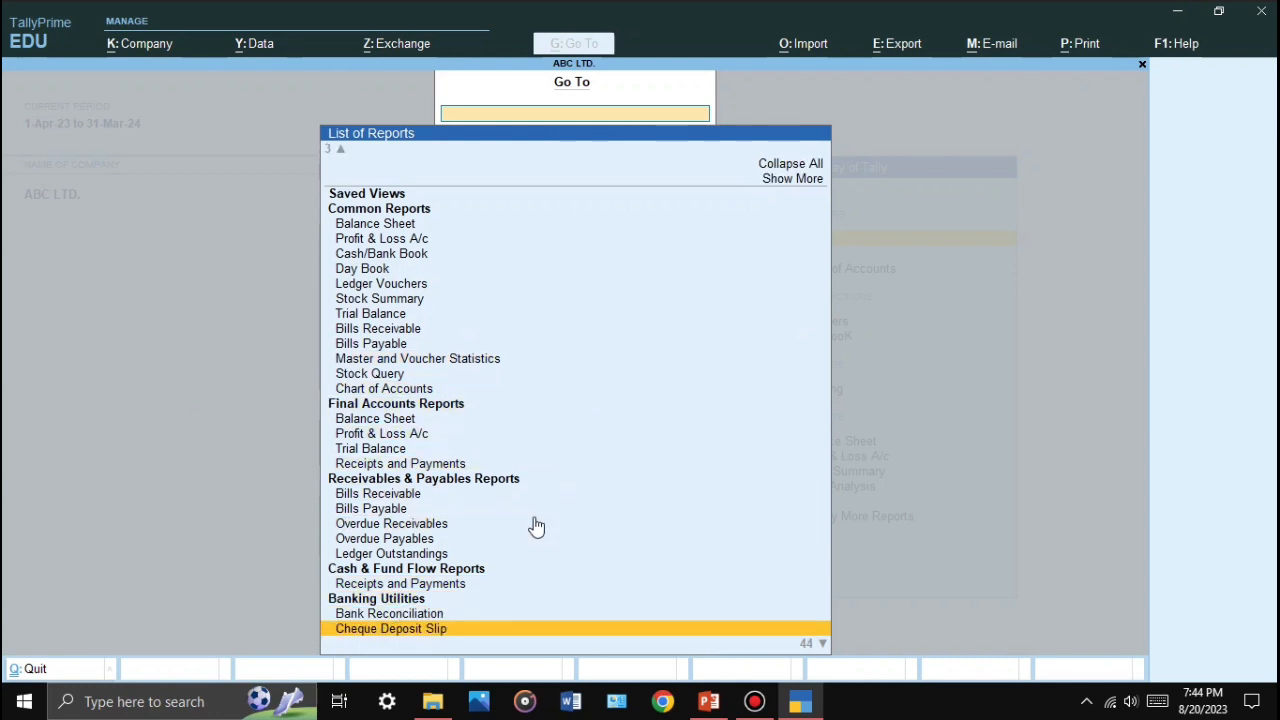
pyautogui.press('Down')
pyautogui.press('Down')
pyautogui.press('Down')
pyautogui.press('Down')
pyautogui.press('Down')
pyautogui.press('Down')
pyautogui.press('Down')
pyautogui.press('Down')
pyautogui.press('Down')
pyautogui.press('Down')
pyautogui.press('Down')
pyautogui.press('Down')
pyautogui.press('Down')
pyautogui.press('Down')
pyautogui.press('Down')
pyautogui.press('Down')
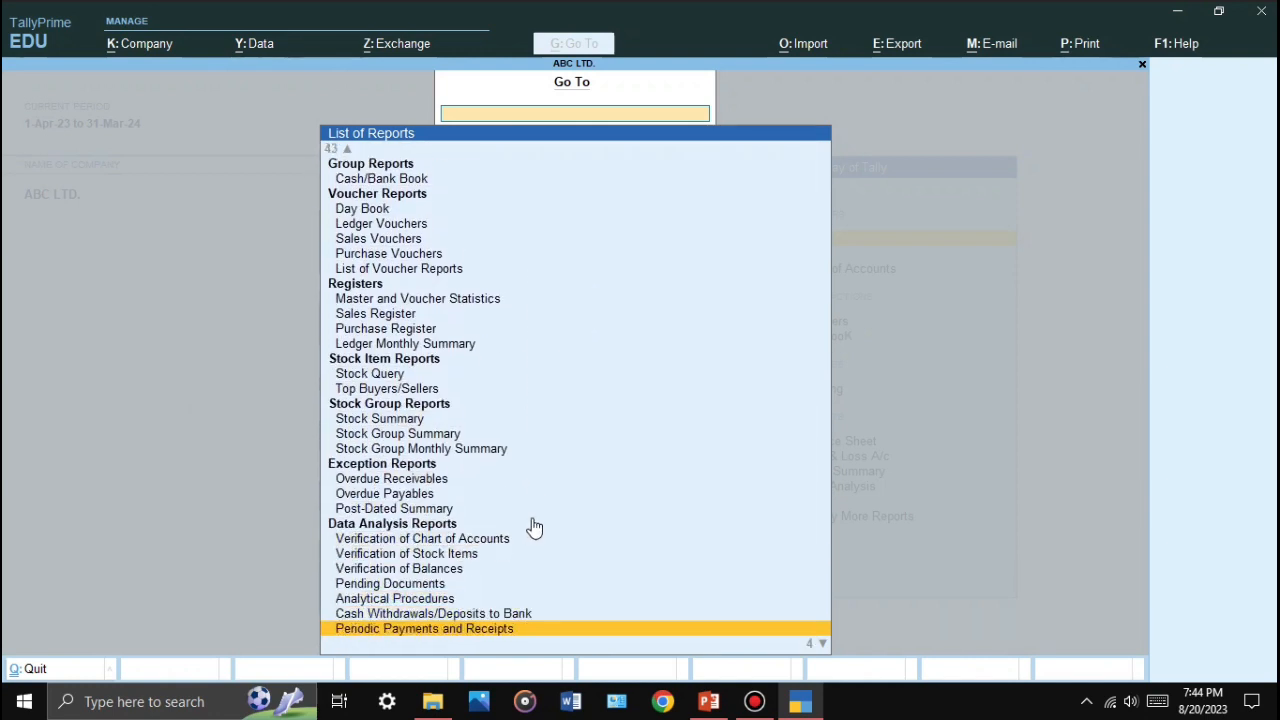
pyautogui.press('Escape')
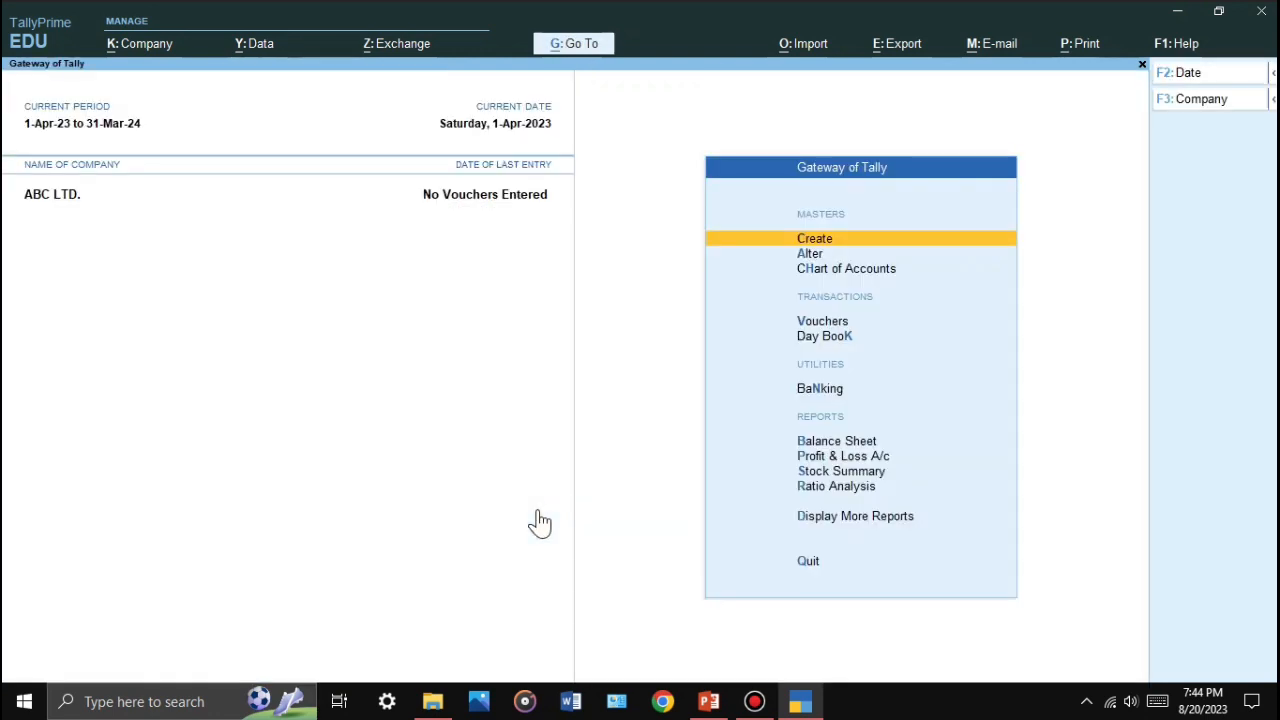
# Step: Return to TallyPrime and preview the Go To list of reports
pyautogui.click(709, 701)
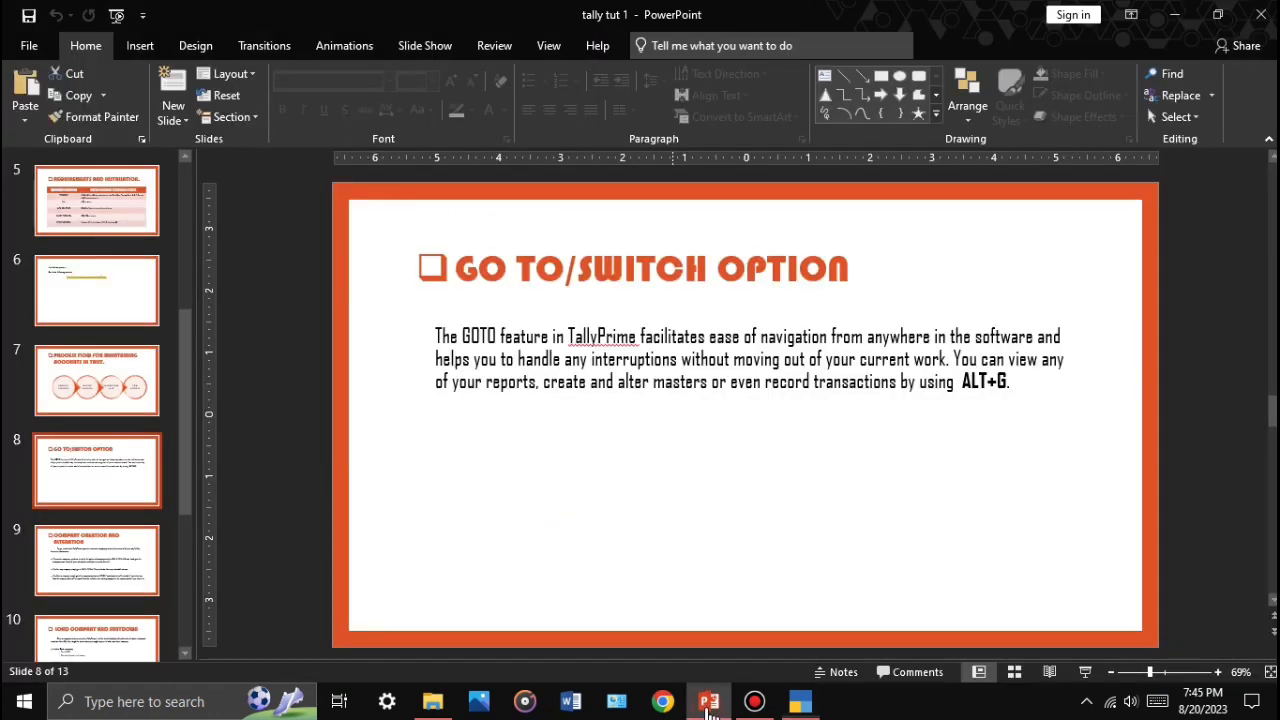
pyautogui.click(800, 701)
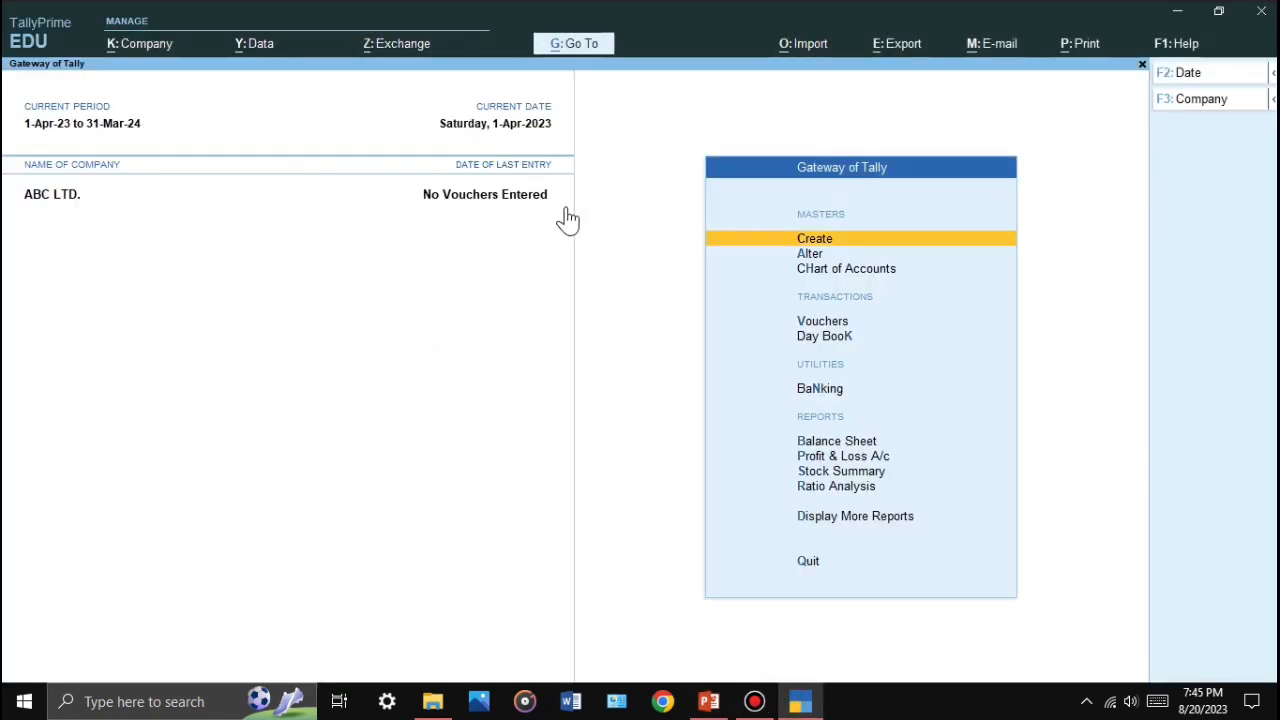
pyautogui.press('alt')
pyautogui.hotkey('alt', 'g')
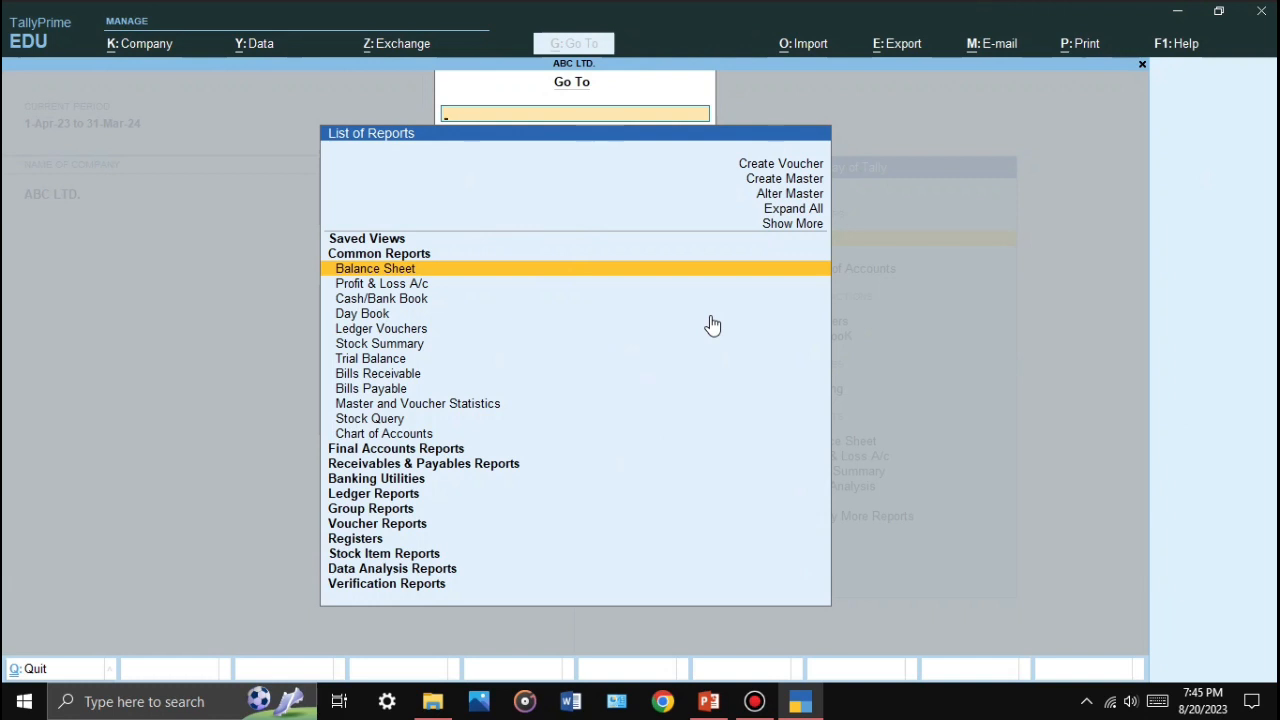
pyautogui.press('Escape')
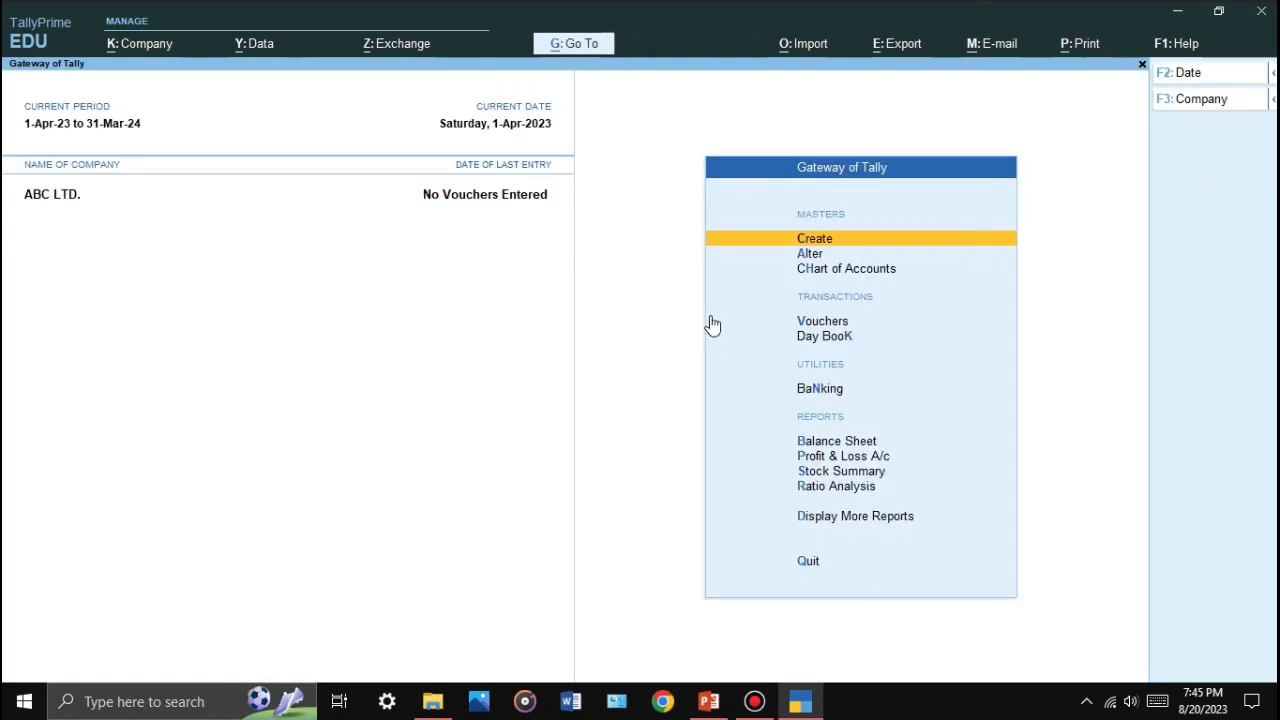
# Step: Browse the Display More Reports menu, then return to the GO TO/SWITCH OPTION slide
pyautogui.click(822, 520)
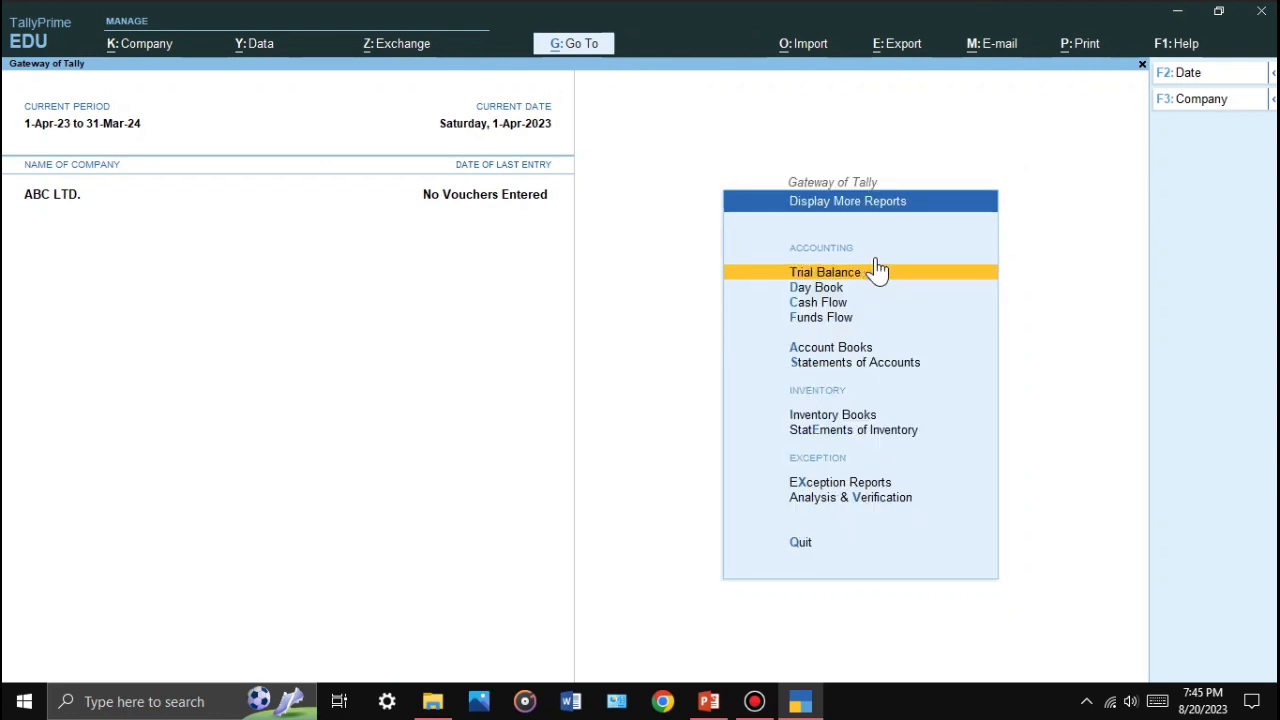
pyautogui.press('Escape')
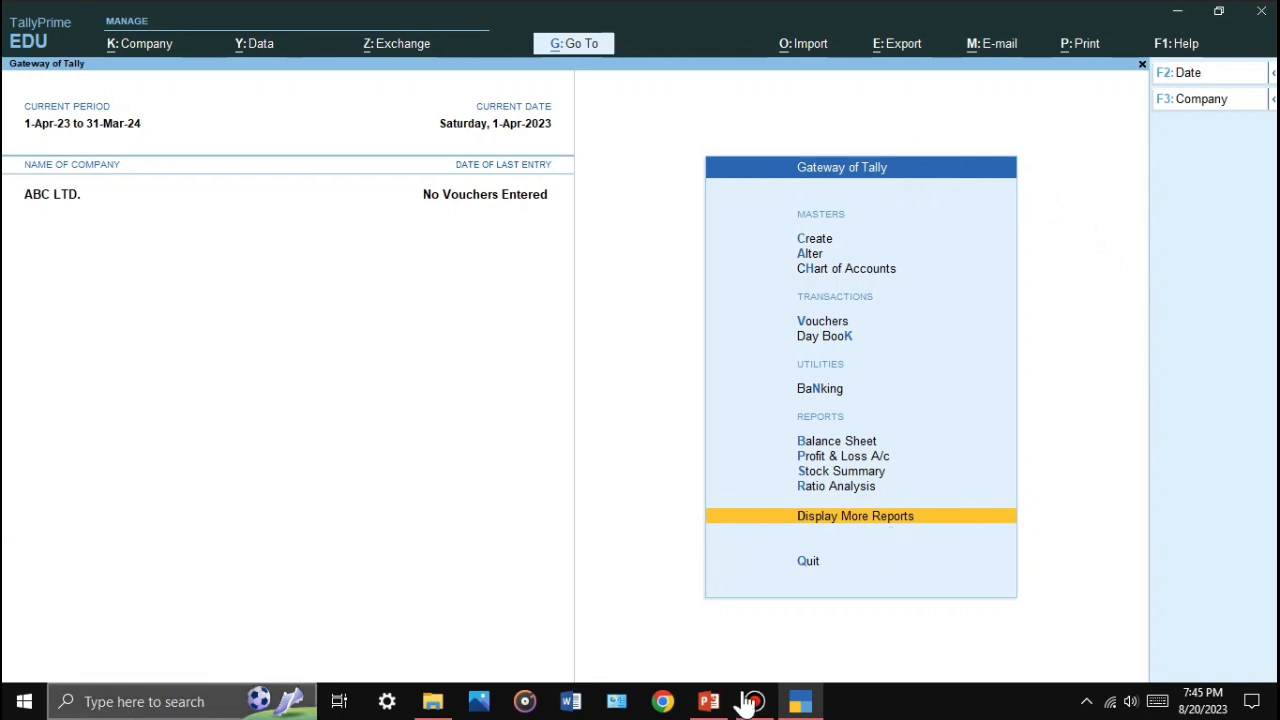
pyautogui.click(708, 701)
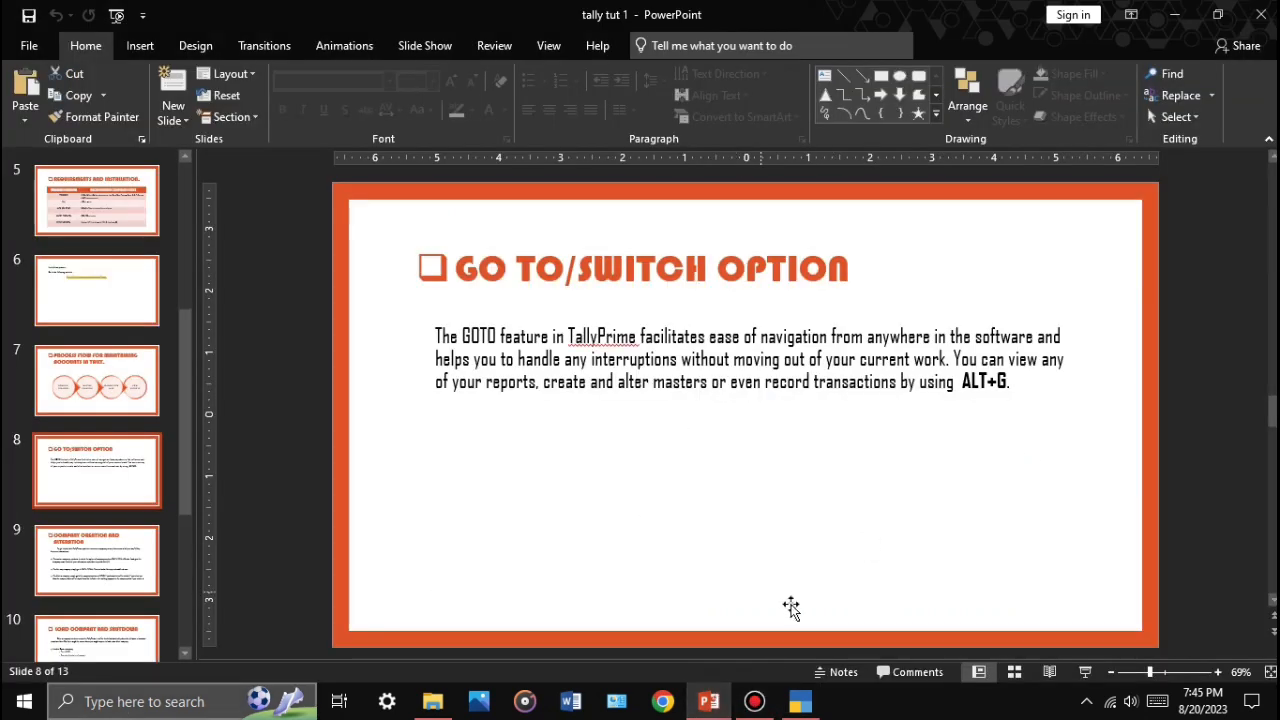
# Step: Present slide 9, 'Company Creation and Alteration', full screen, then bring TallyPrime back to the front
pyautogui.click(1085, 671)
pyautogui.press('Right')
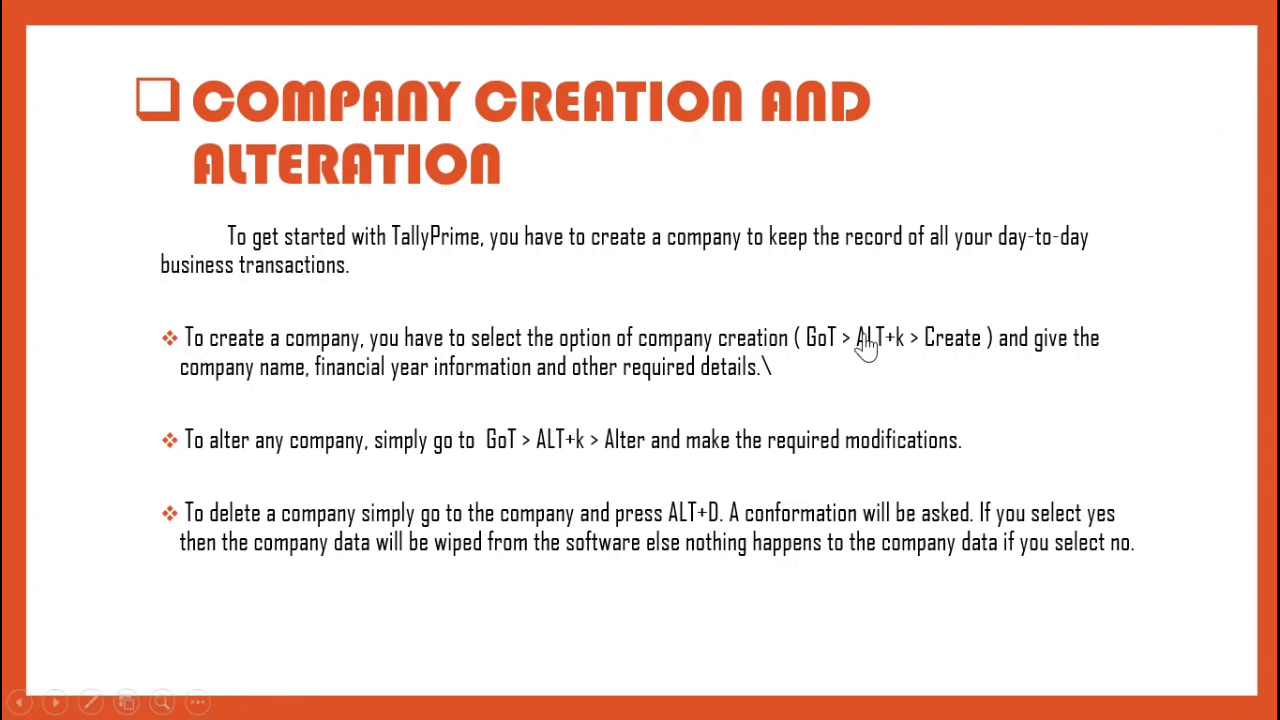
pyautogui.press('Escape')
pyautogui.click(800, 700)
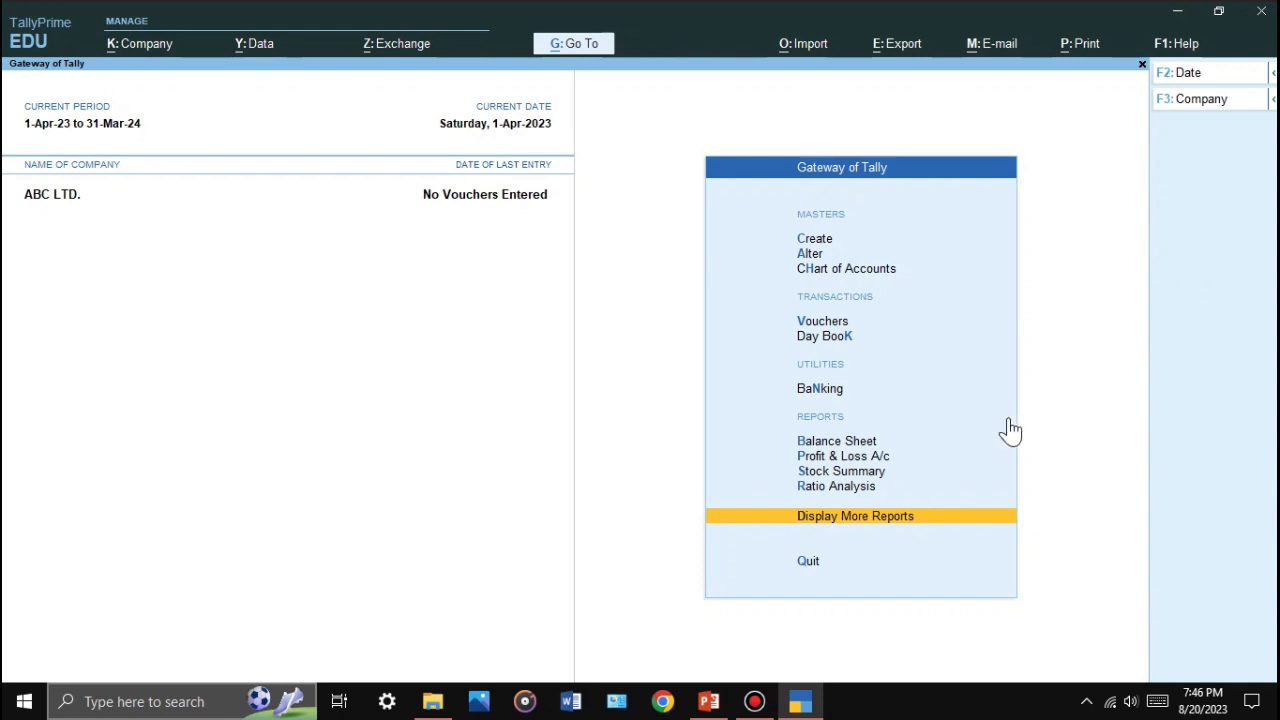
# Step: Back in TallyPrime, open the Company menu (Create, Alter, Change, Select, Shut) with Alt+K
pyautogui.click(708, 701)
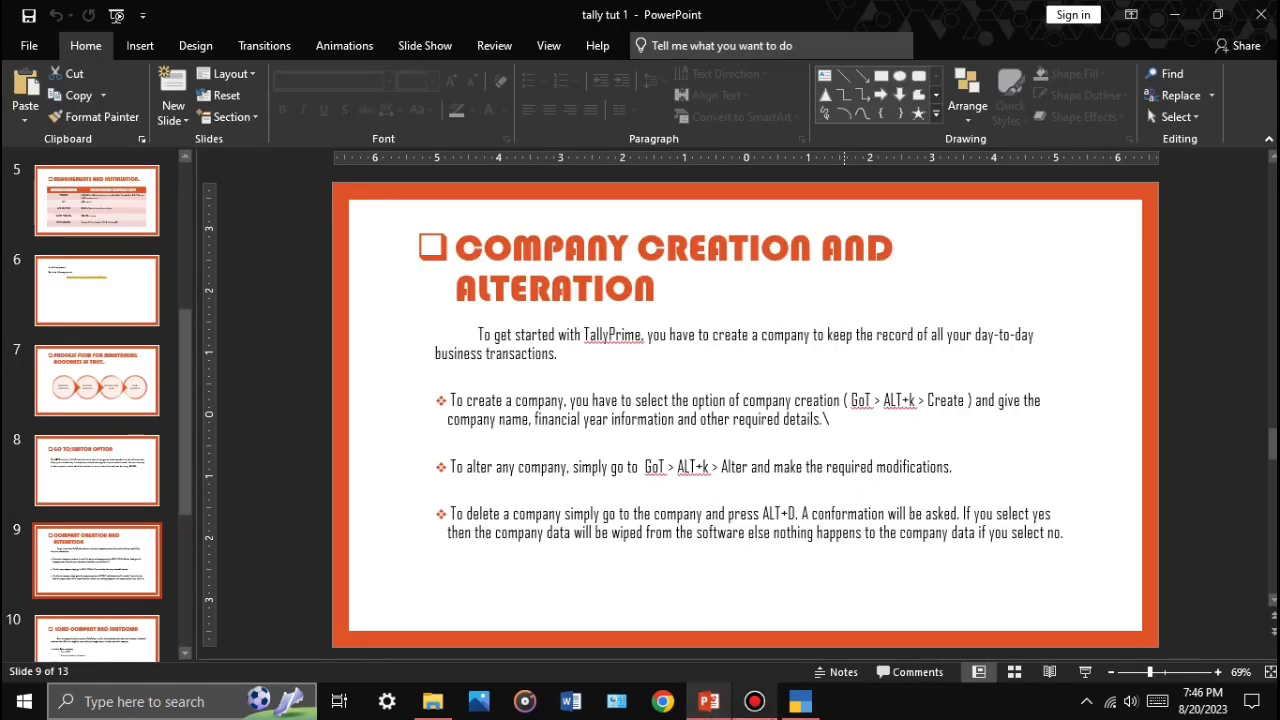
pyautogui.click(814, 705)
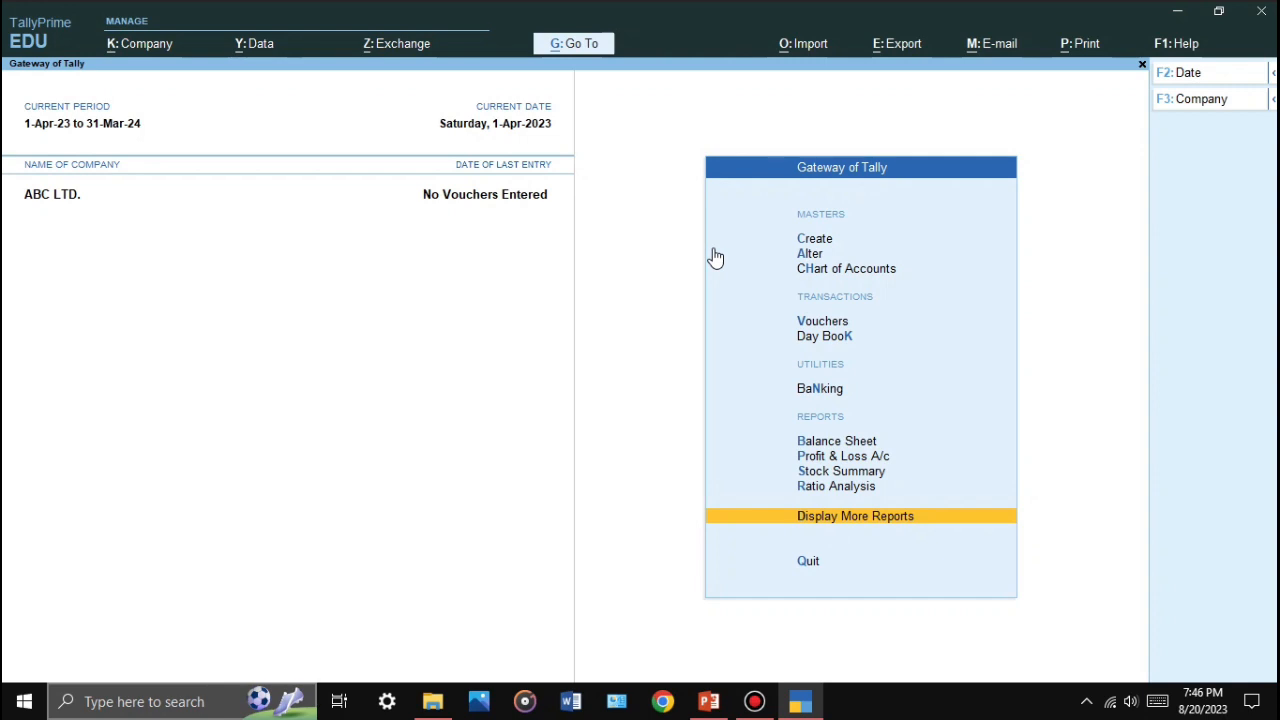
pyautogui.press('alt')
pyautogui.hotkey('alt', 'k')
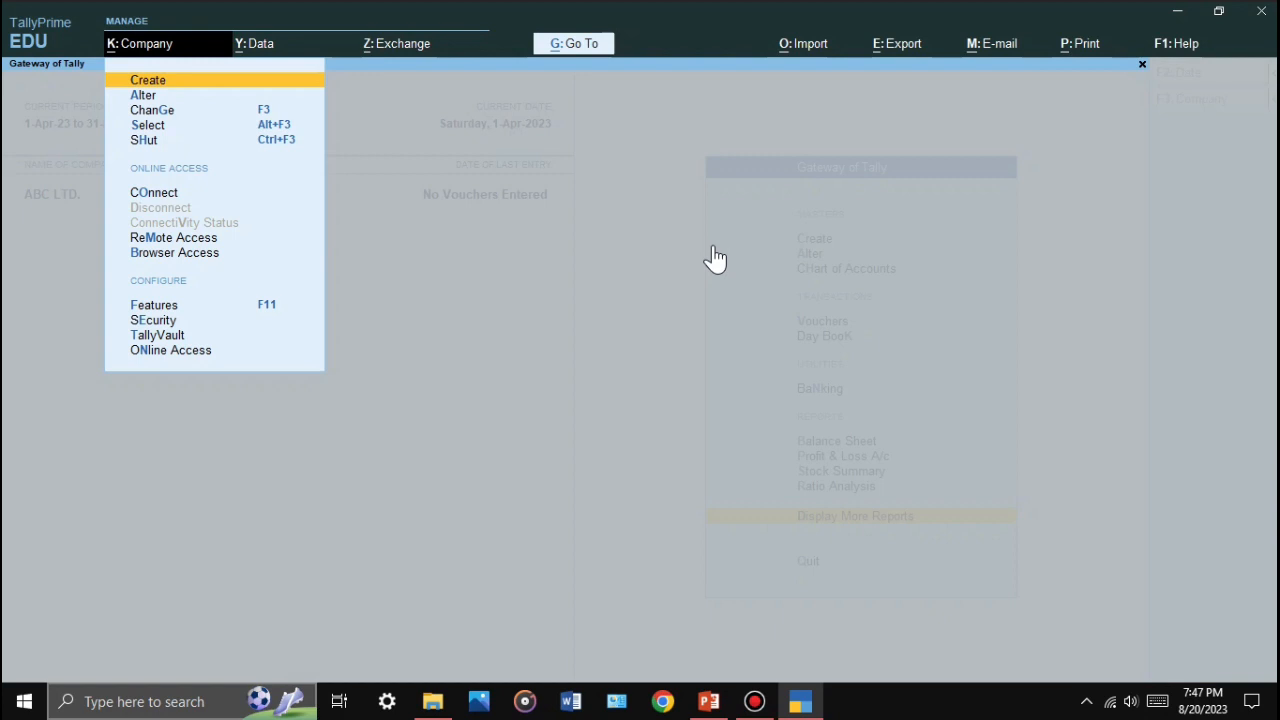
# Step: Start creating a new company named 'DEF LTD.'
pyautogui.click(224, 80)
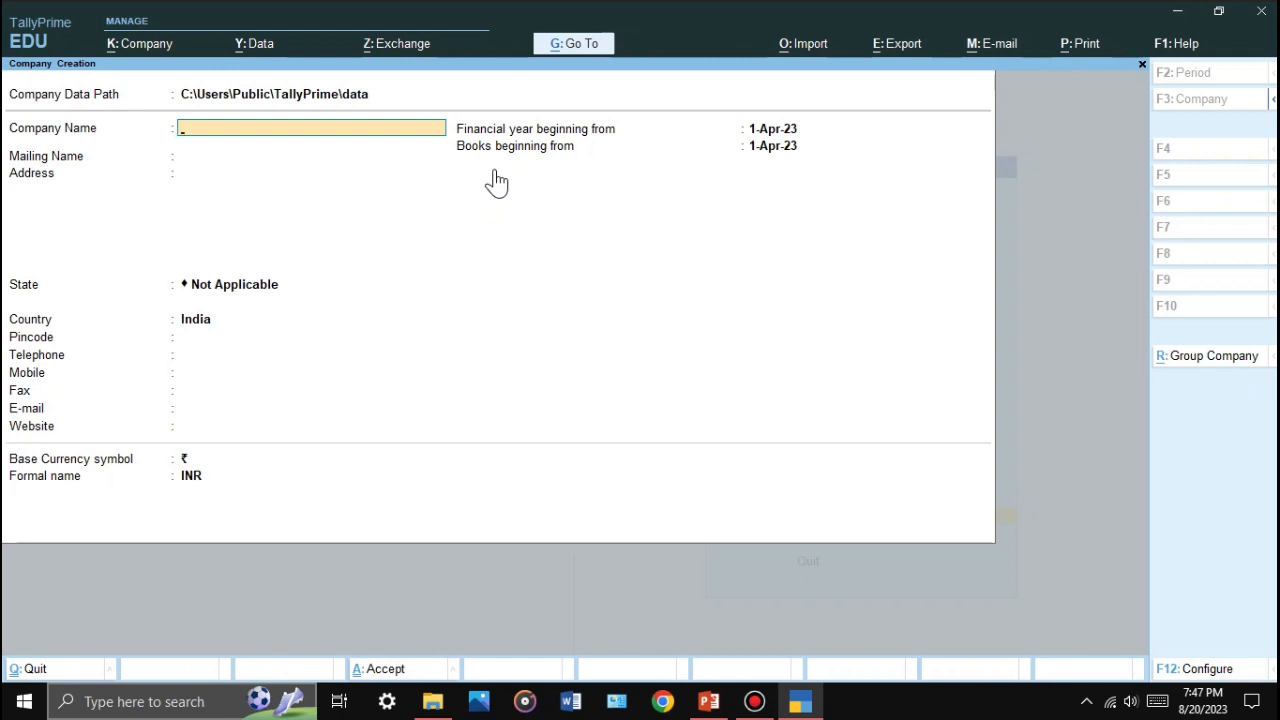
pyautogui.write('DEF LTd.')
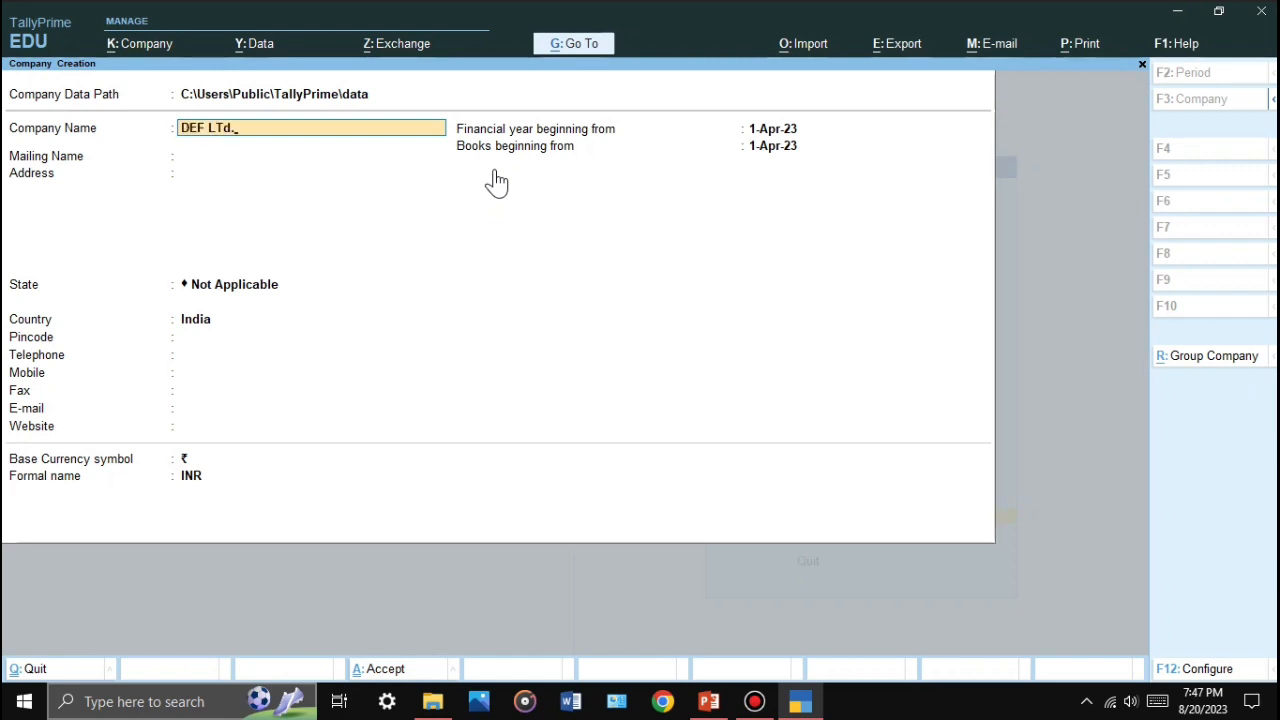
pyautogui.press('BackSpace')
pyautogui.write('D')
pyautogui.press('Return')
# Step: Set the state to West Bengal, keep the 1-Apr-23 financial year, and save the company
pyautogui.press('Return')
pyautogui.press('Return')
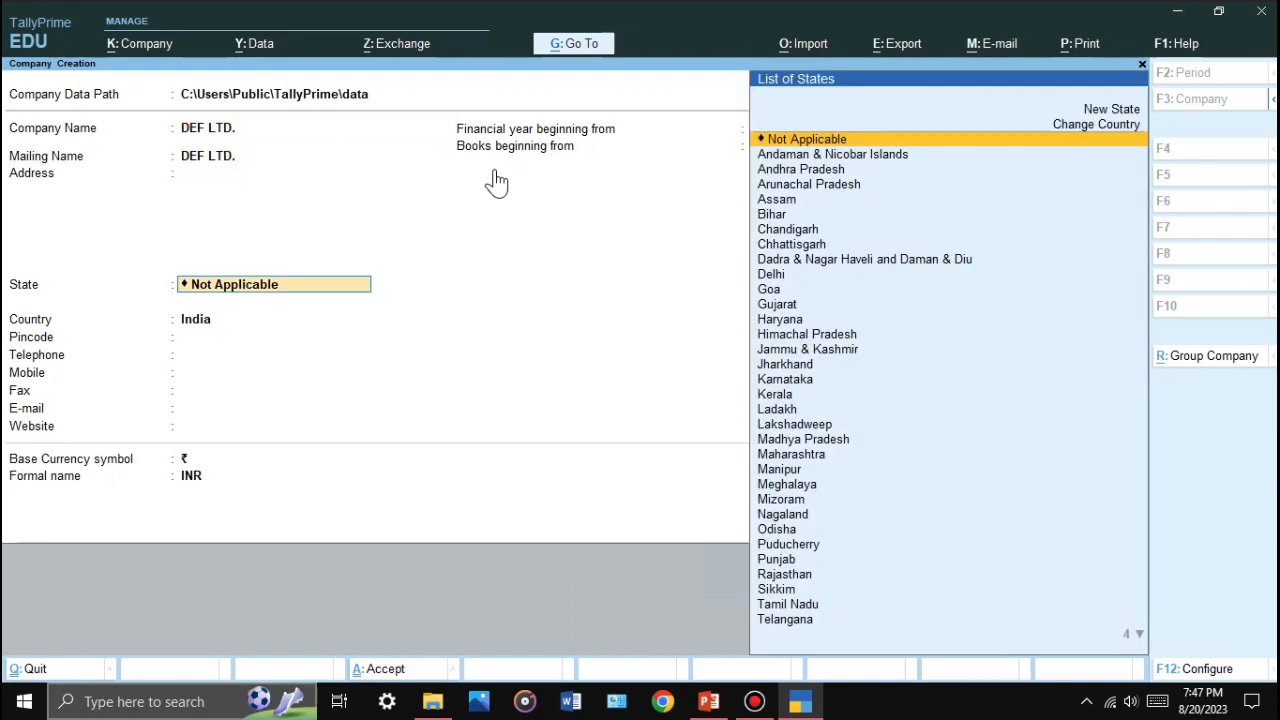
pyautogui.press('Return')
pyautogui.press('Return')
pyautogui.press('BackSpace')
pyautogui.press('BackSpace')
pyautogui.write('We')
pyautogui.press('Return')
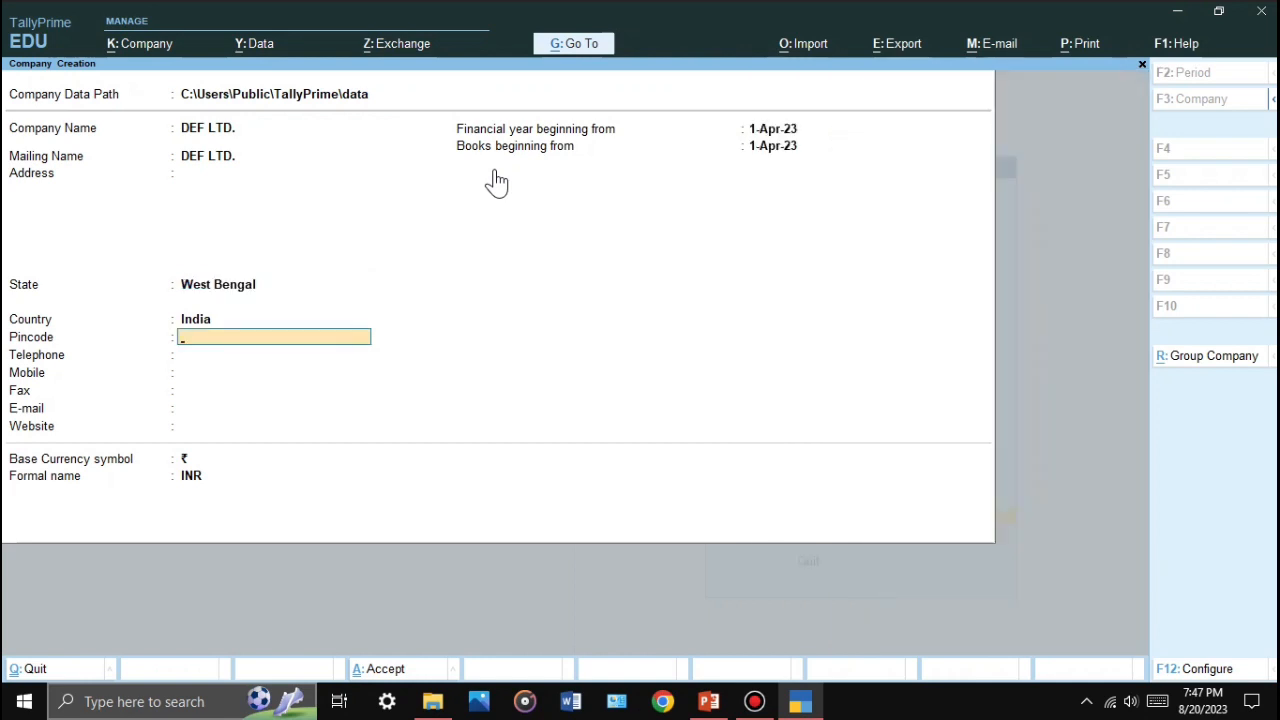
pyautogui.press('Return')
pyautogui.press('Return')
pyautogui.press('Return')
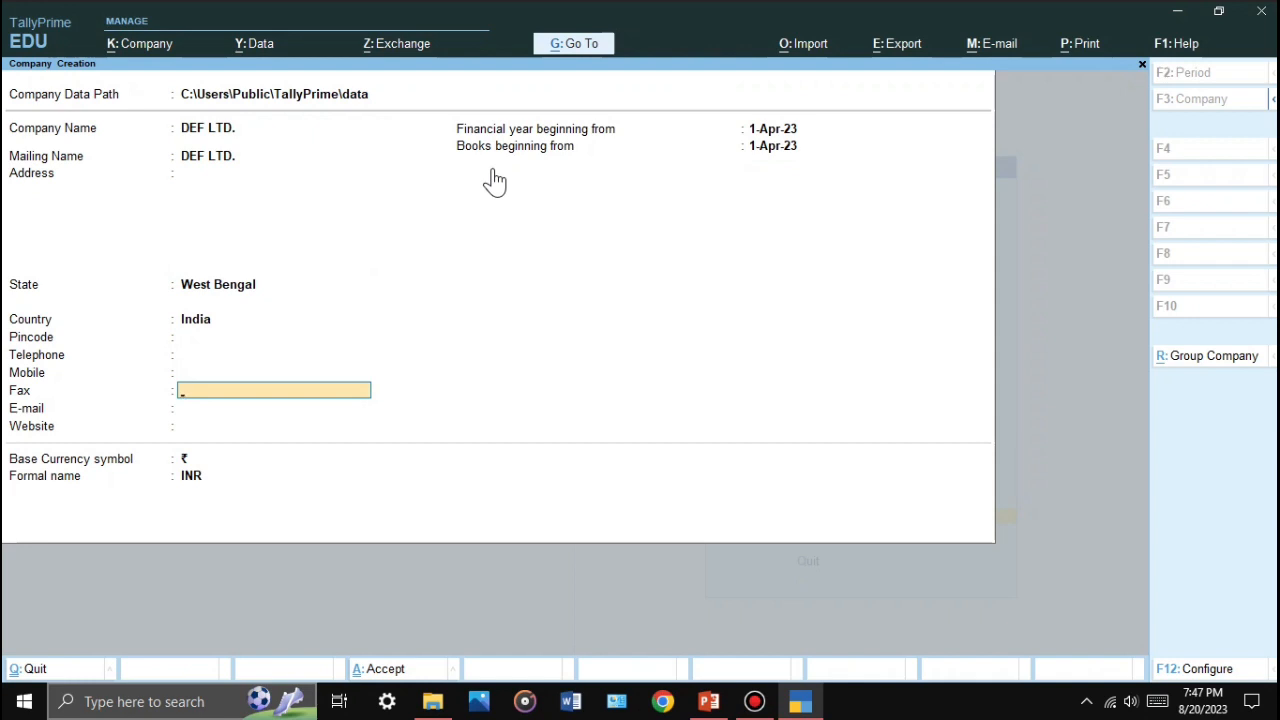
pyautogui.press('Return')
pyautogui.press('Return')
pyautogui.press('Return')
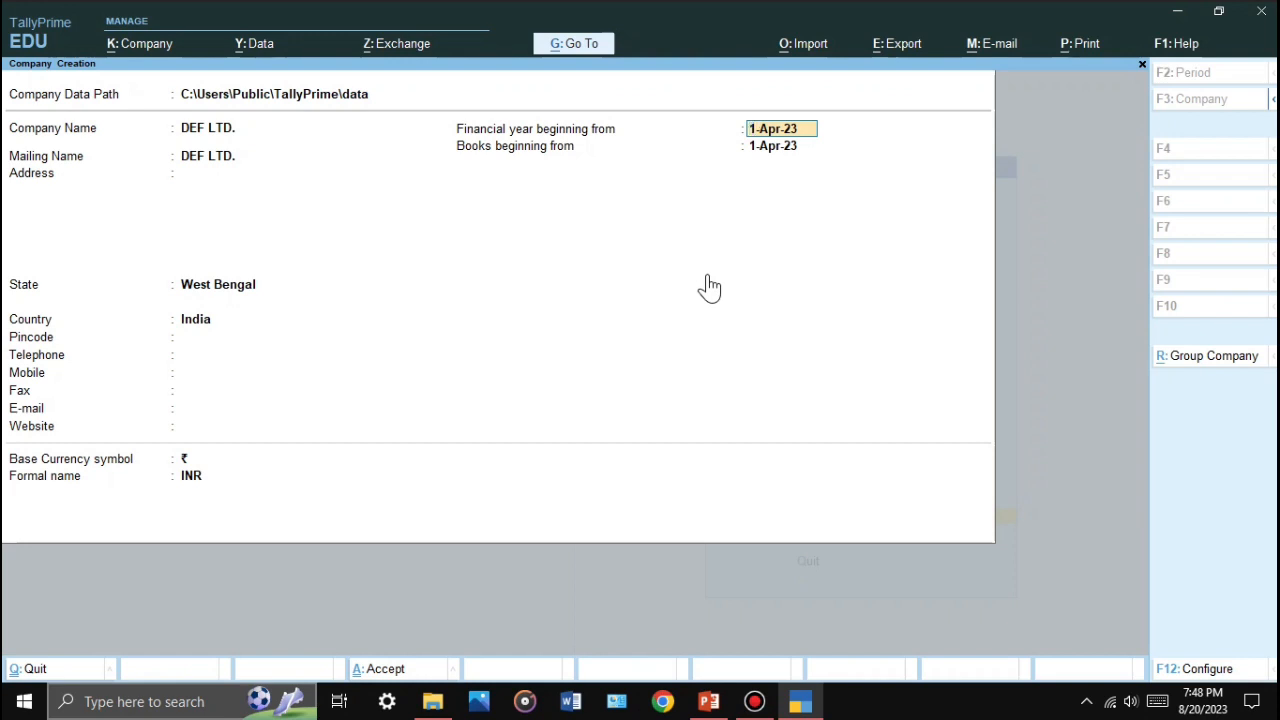
pyautogui.press('Return')
pyautogui.press('Return')
pyautogui.press('Return')
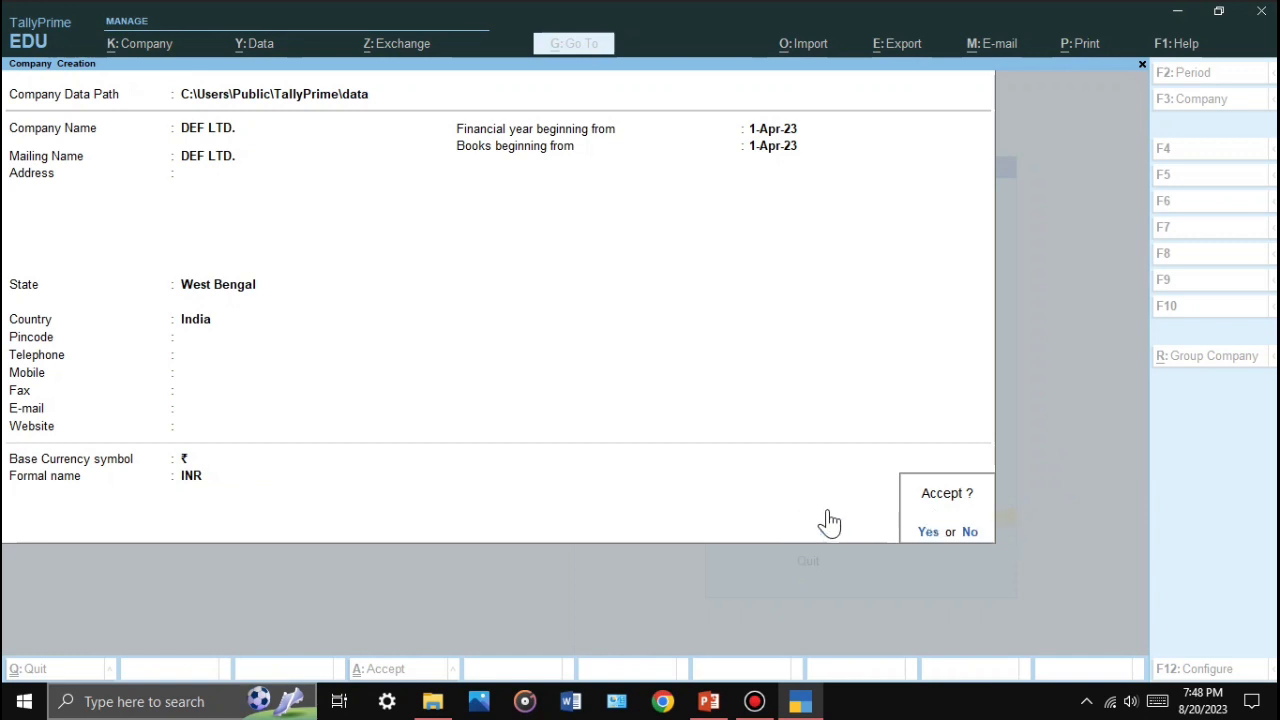
pyautogui.click(909, 525)
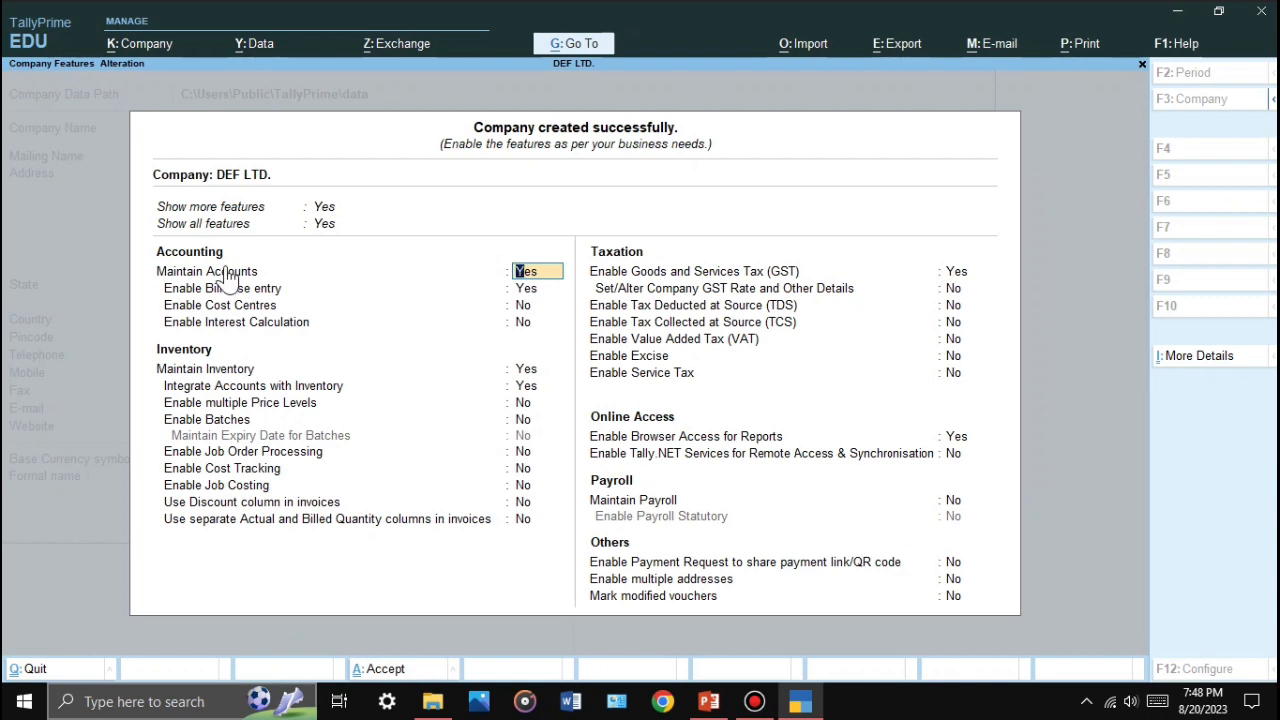
# Step: Set both 'Show more features' and 'Show all features' to Yes on the Company Features screen
pyautogui.press('Up')
pyautogui.press('Up')
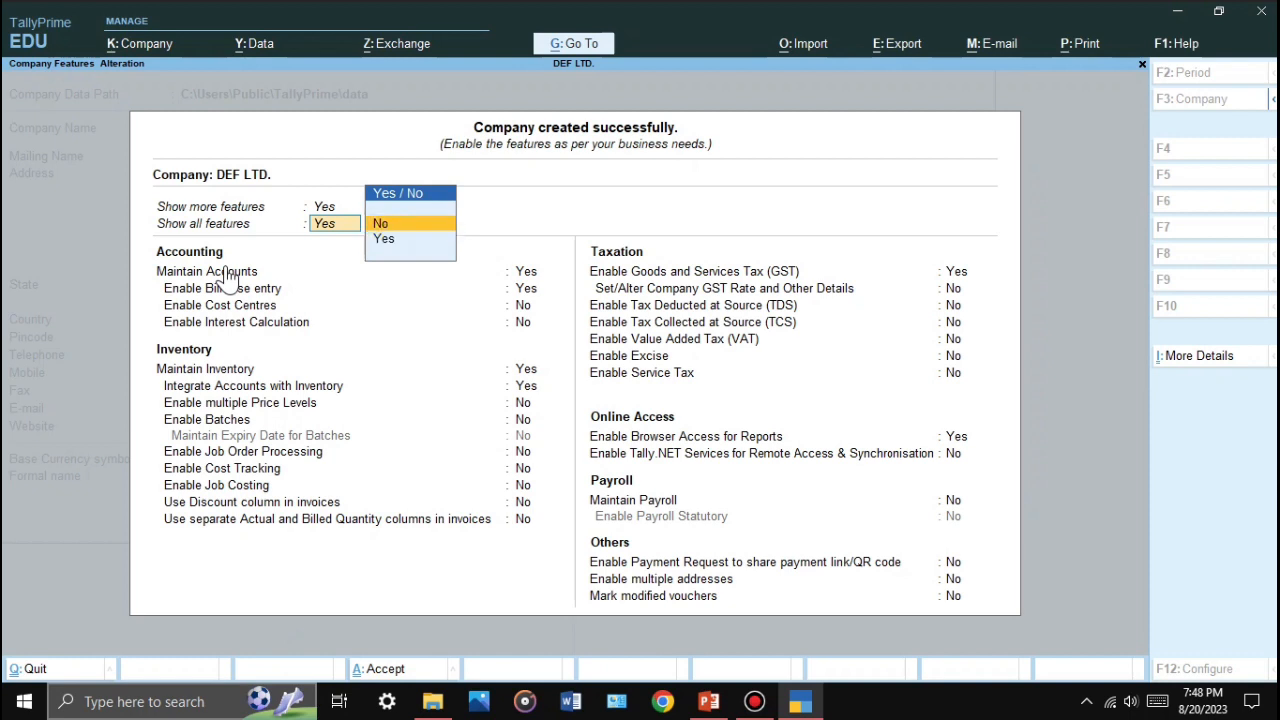
pyautogui.press('Down')
pyautogui.press('Escape')
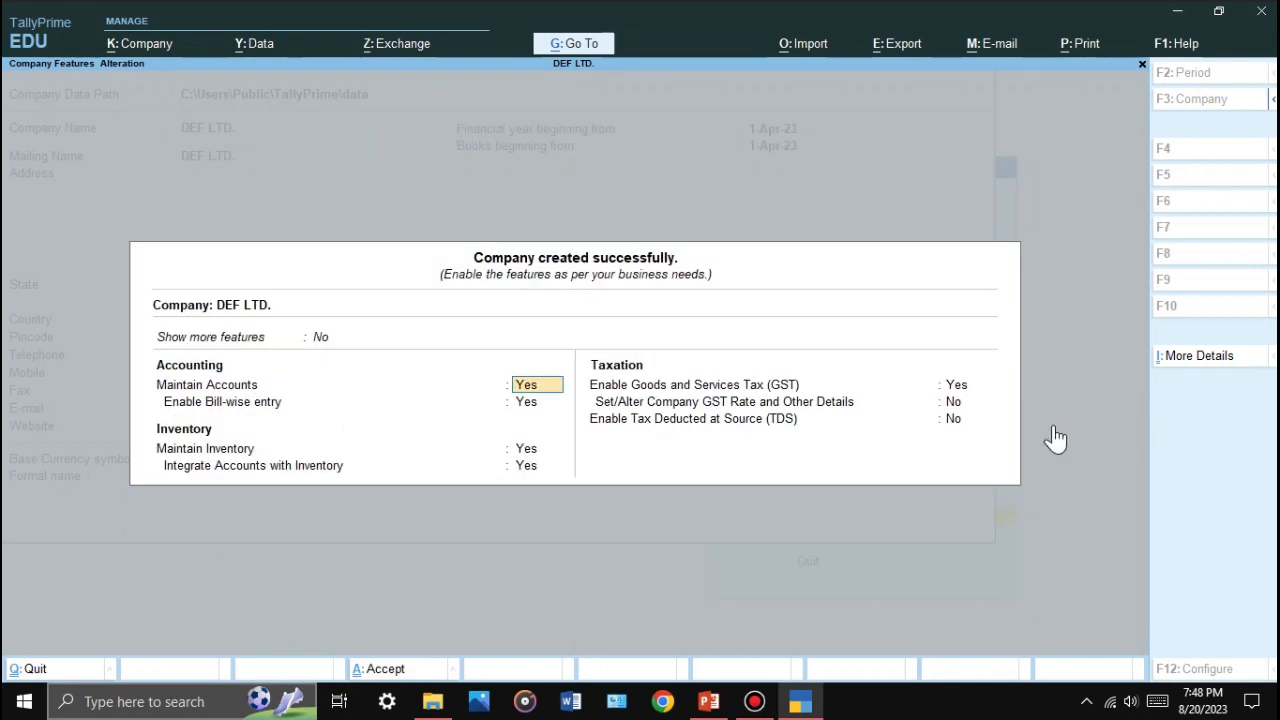
pyautogui.press('Up')
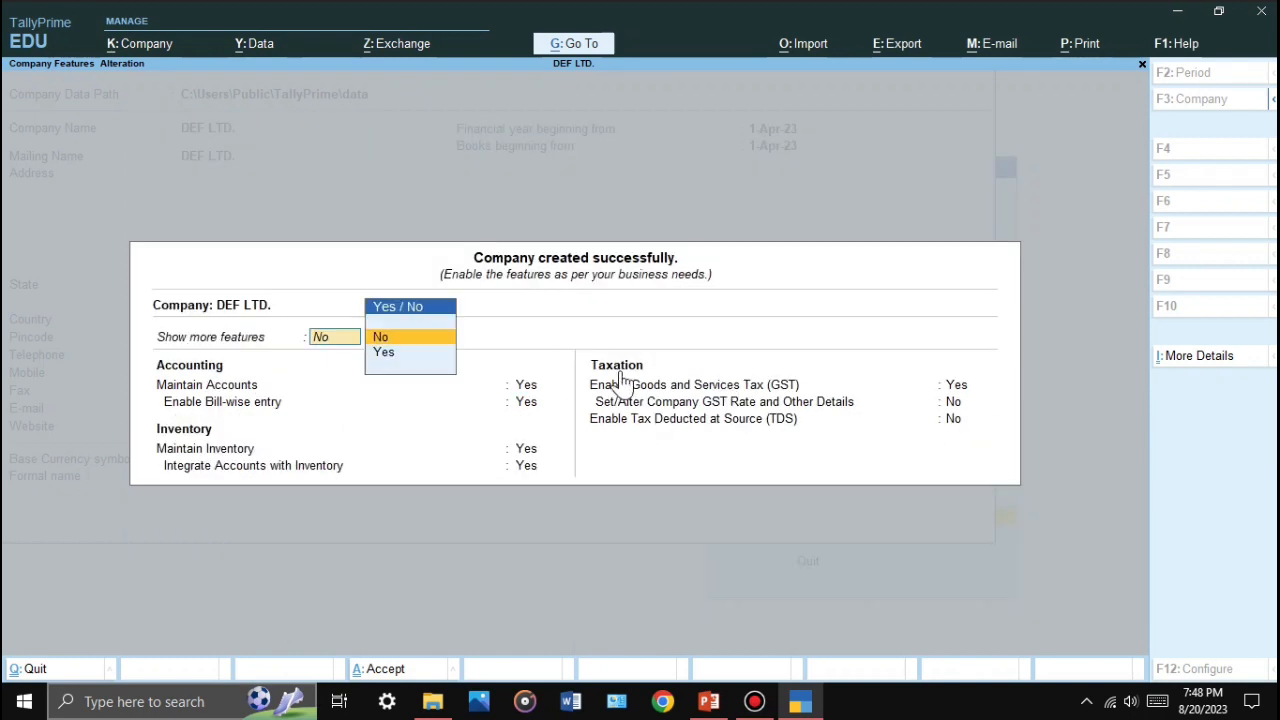
pyautogui.press('Down')
pyautogui.press('Return')
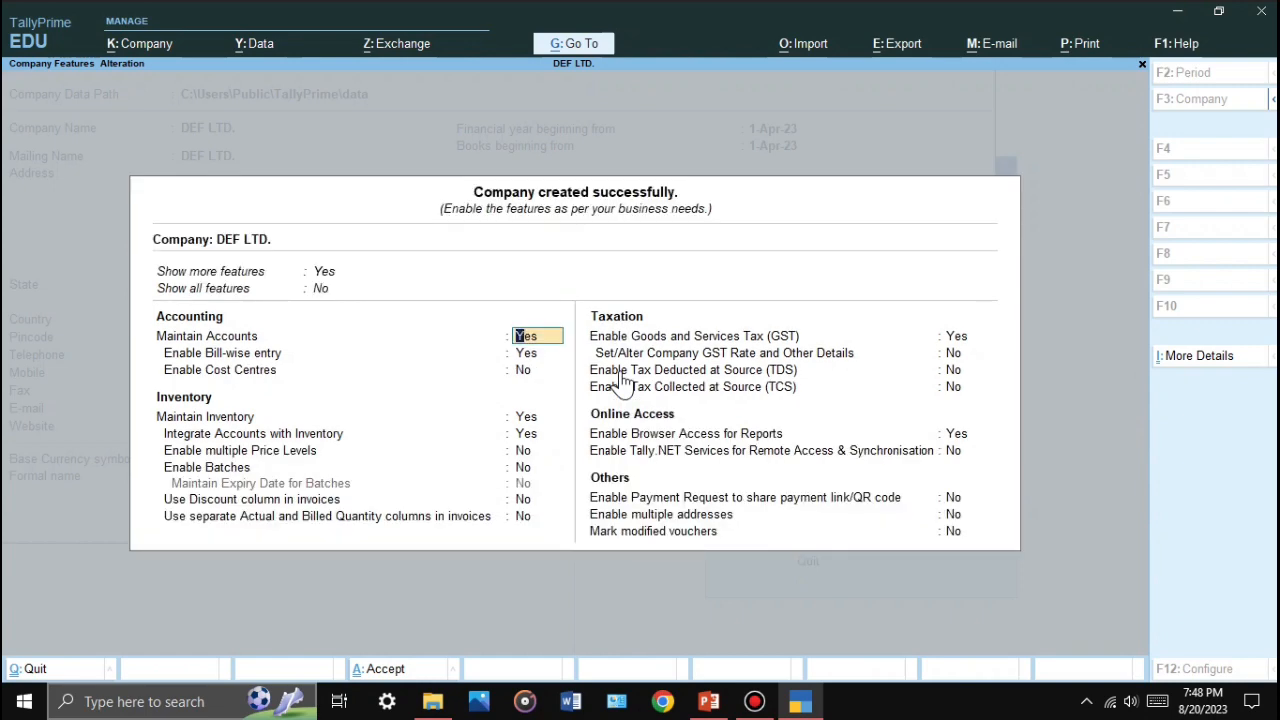
pyautogui.press('Up')
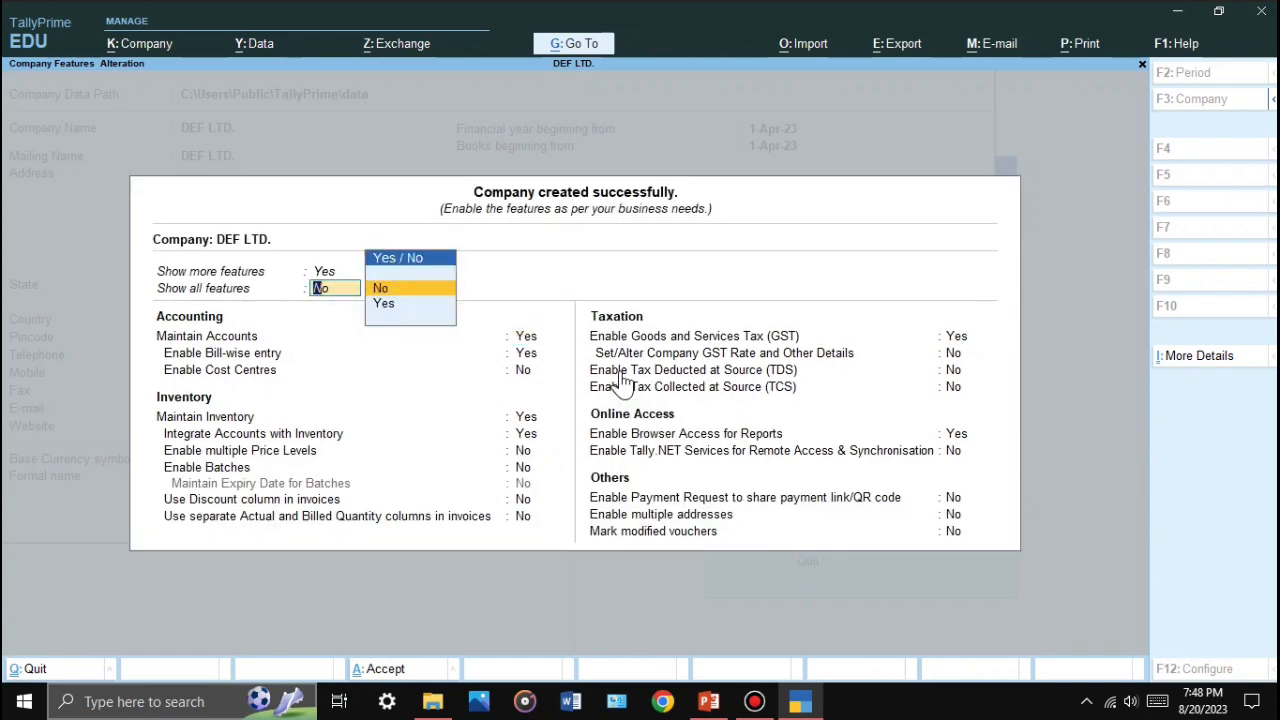
pyautogui.press('Down')
pyautogui.press('Return')
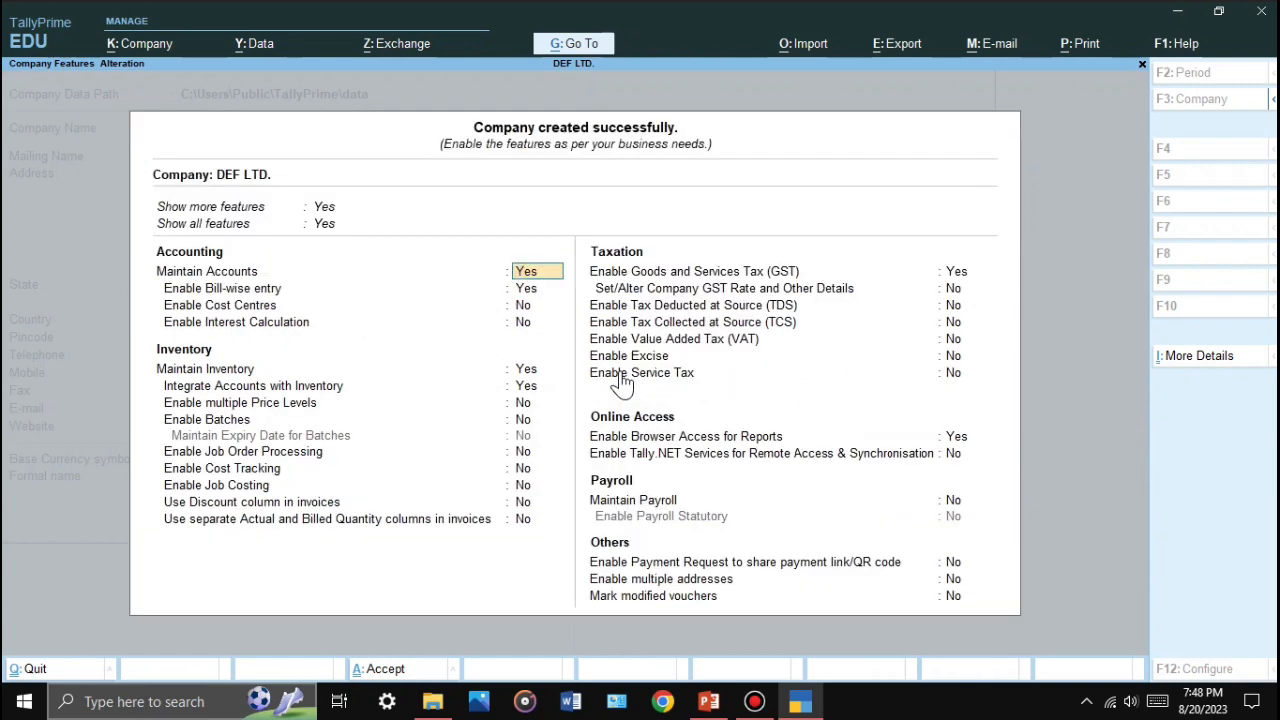
# Step: Set Enable GST to No and accept the company feature settings
pyautogui.press('Down')
pyautogui.press('Down')
pyautogui.press('Down')
pyautogui.press('Down')
pyautogui.press('Down')
pyautogui.press('Down')
pyautogui.press('Down')
pyautogui.press('Down')
pyautogui.press('Down')
pyautogui.press('Down')
pyautogui.press('Down')
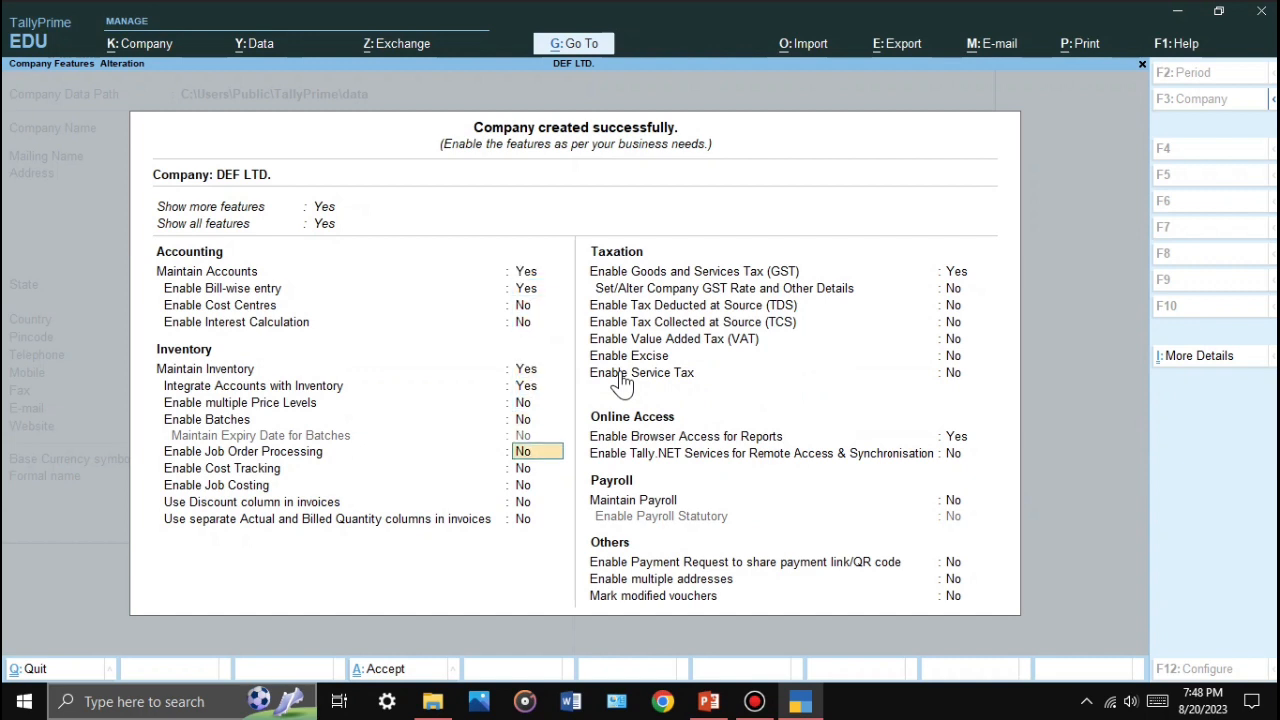
pyautogui.press('Down')
pyautogui.press('Down')
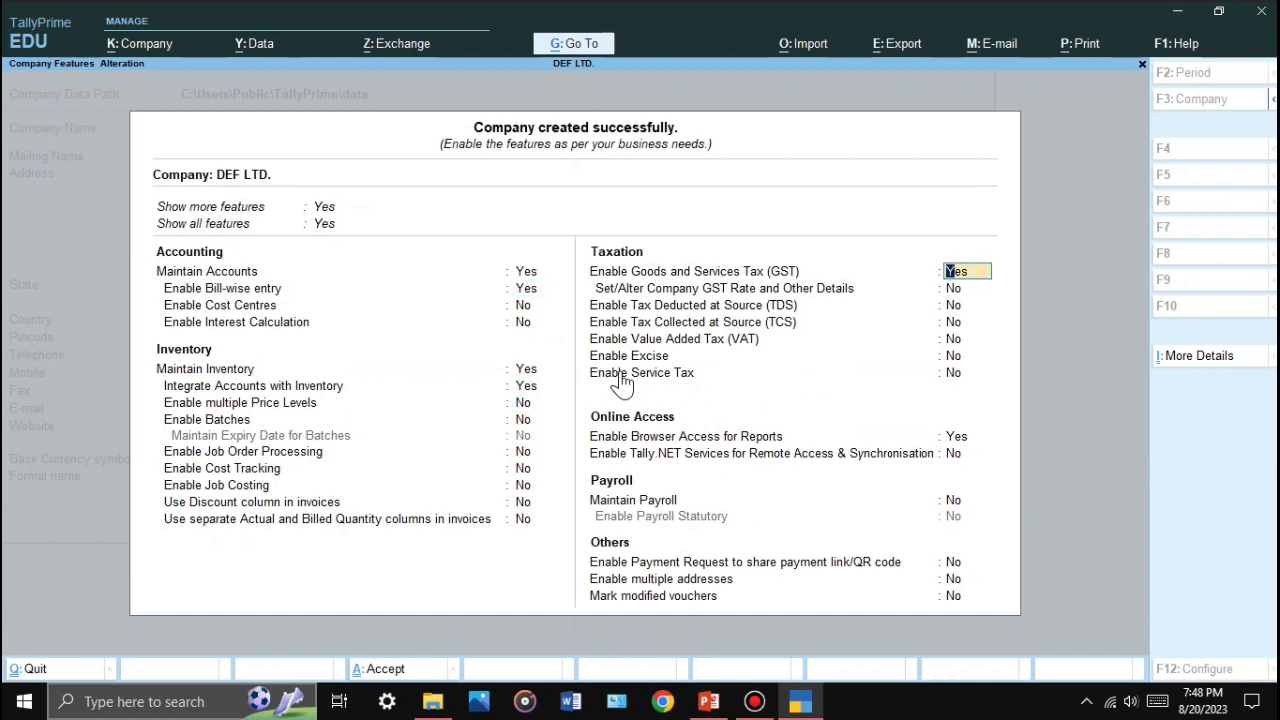
pyautogui.write('n')
pyautogui.press('Return')
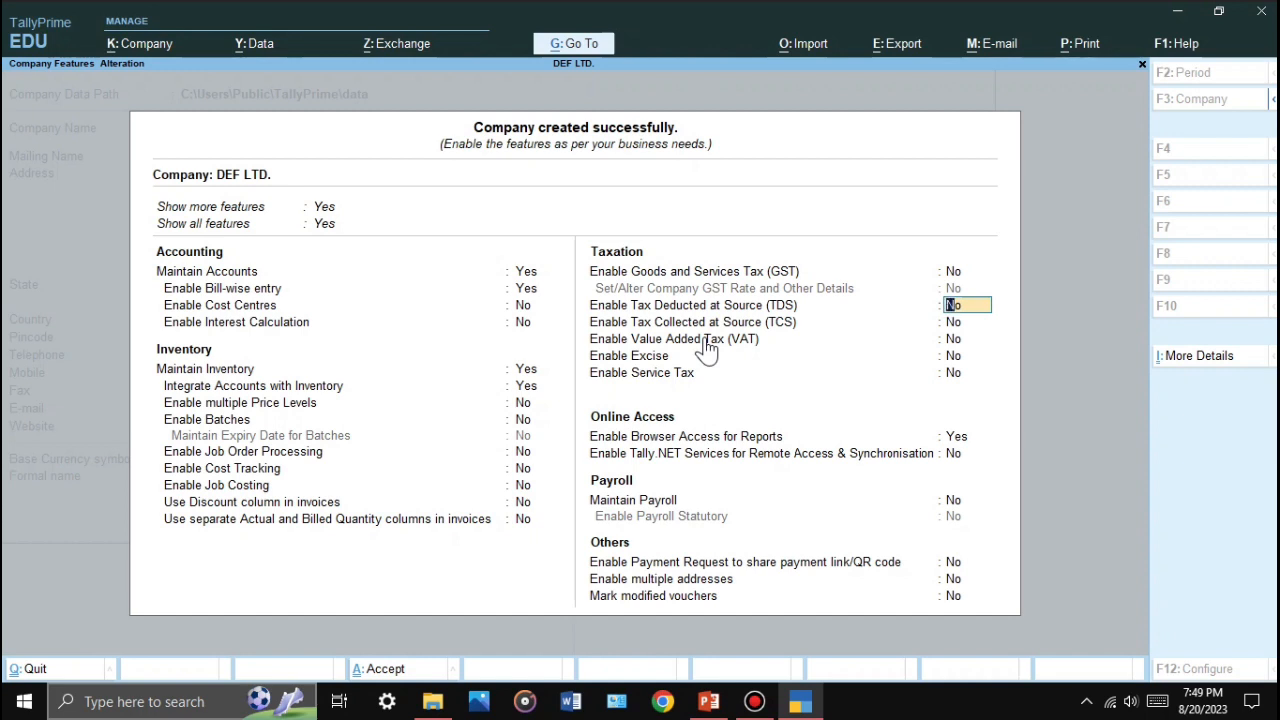
pyautogui.press('Return')
pyautogui.hotkey('ctrl', 'a')
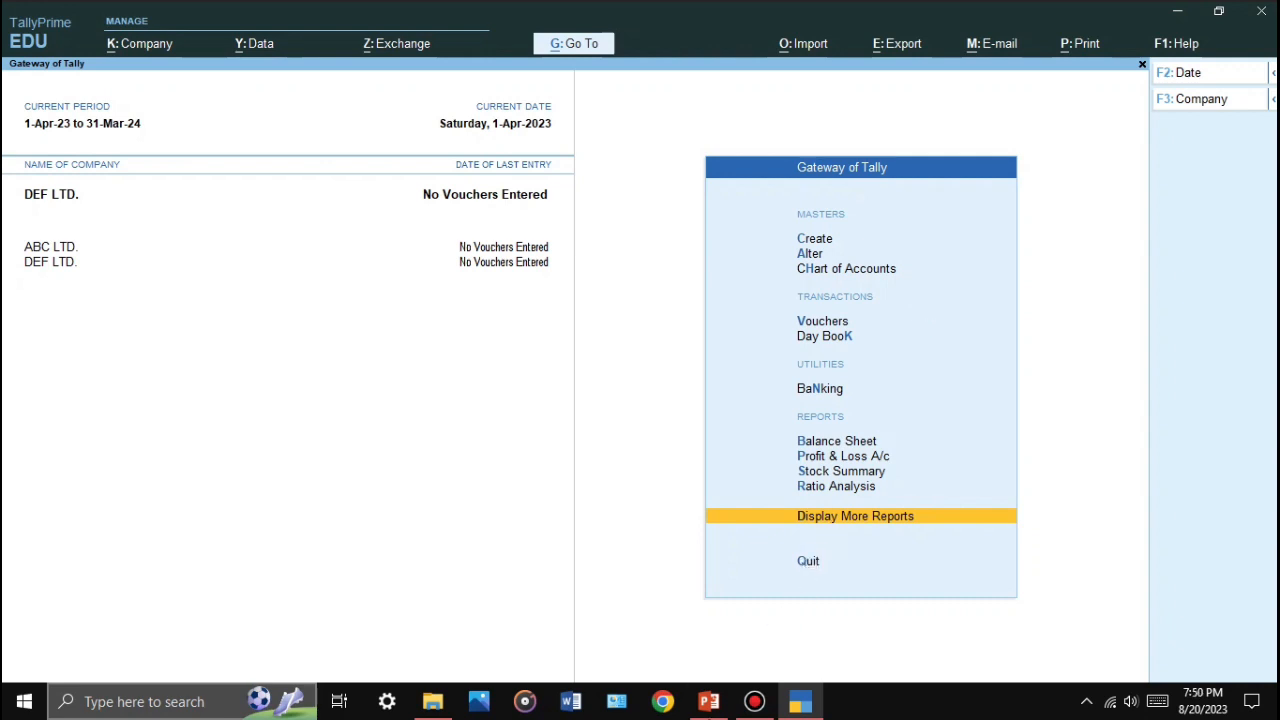
# Step: Present slide 9, 'Company Creation and Alteration', full screen, then exit the slide show
pyautogui.click(709, 701)
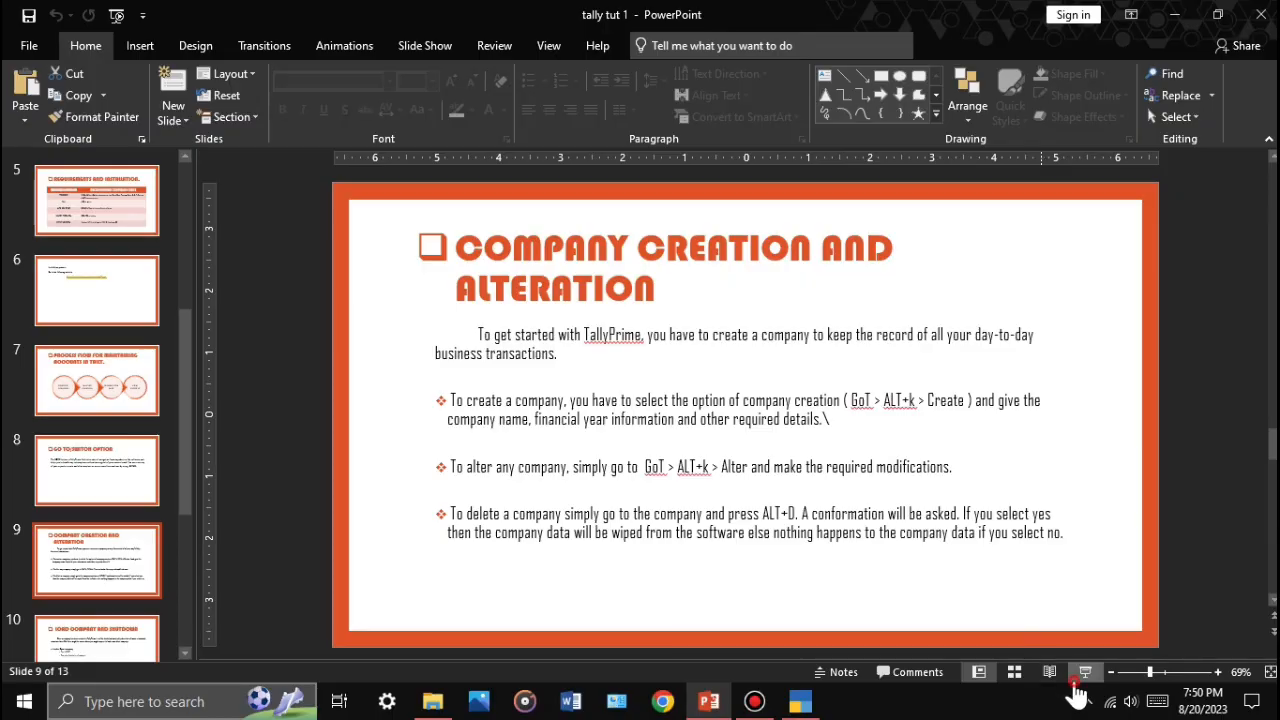
pyautogui.click(1083, 672)
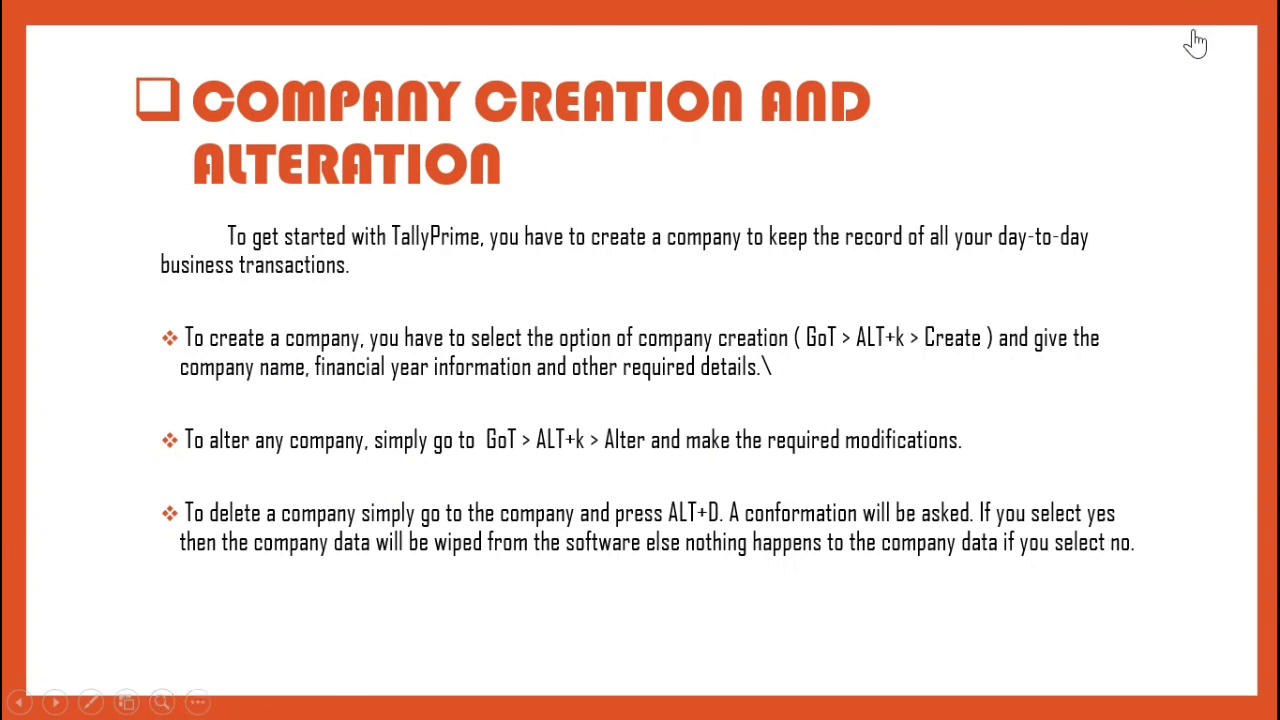
pyautogui.press('Escape')
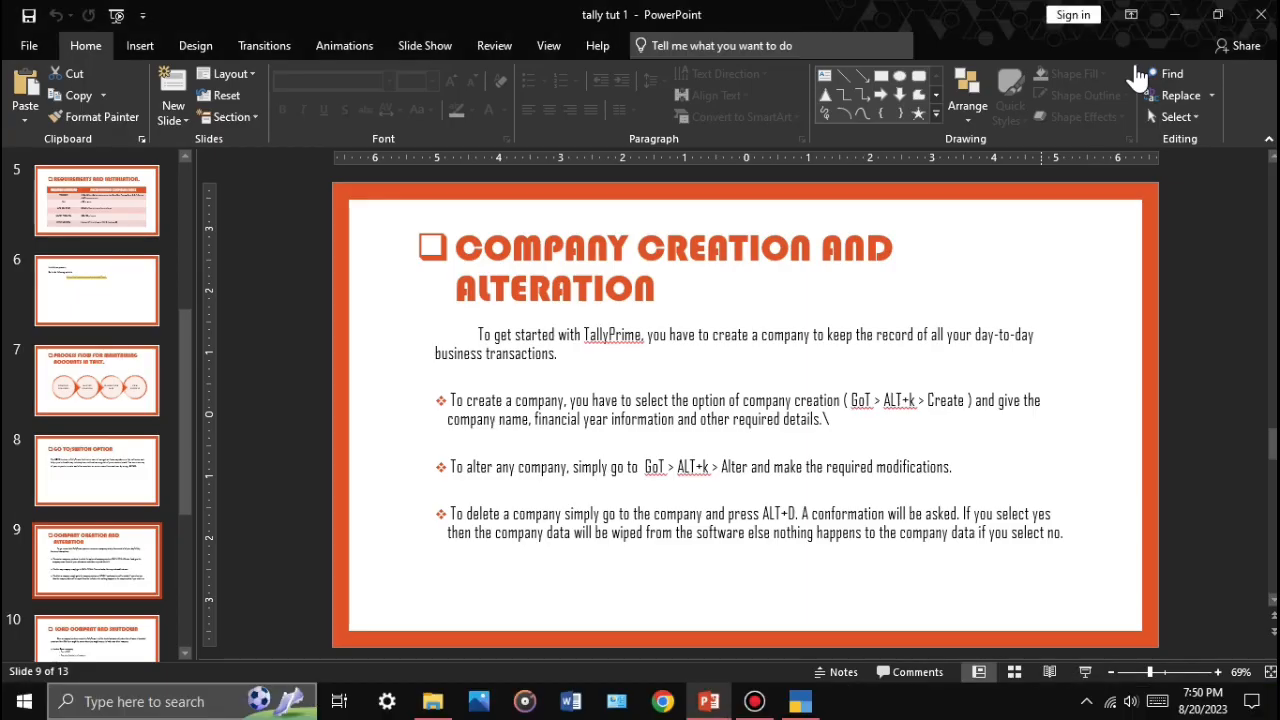
# Step: Return to TallyPrime and open the Company menu with Alt+K
pyautogui.click(800, 702)
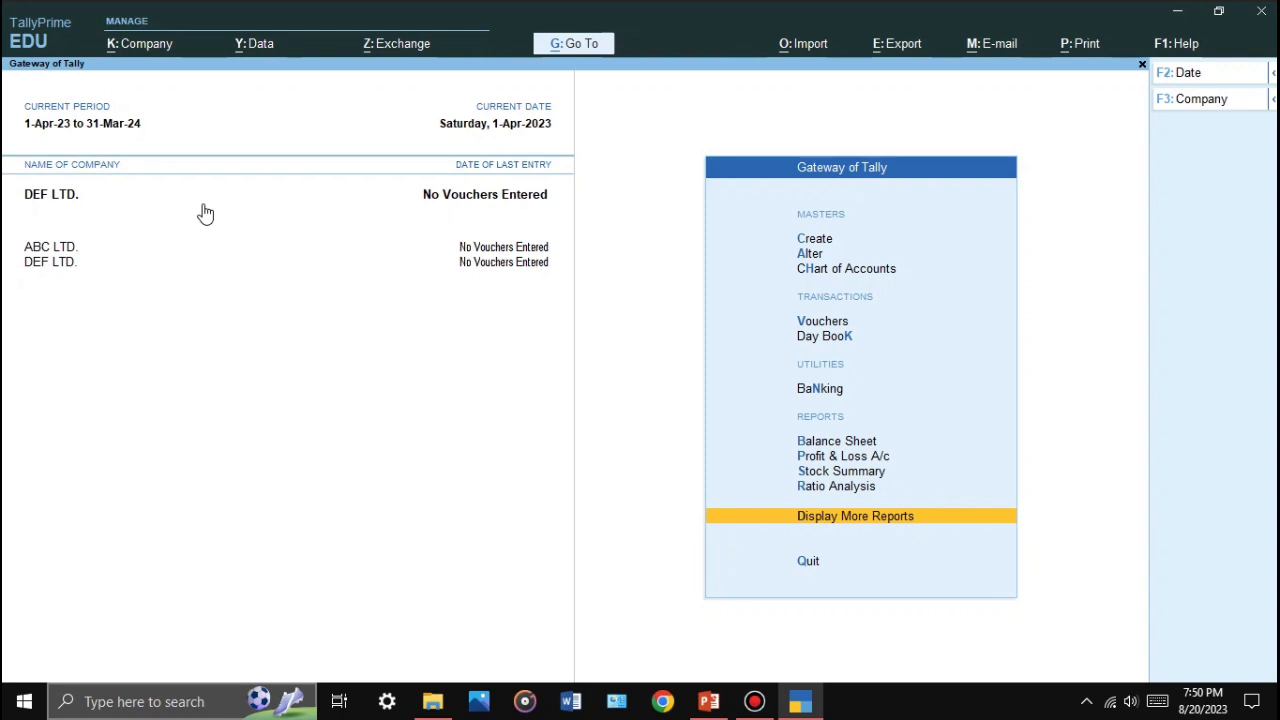
pyautogui.hotkey('alt', 'k')
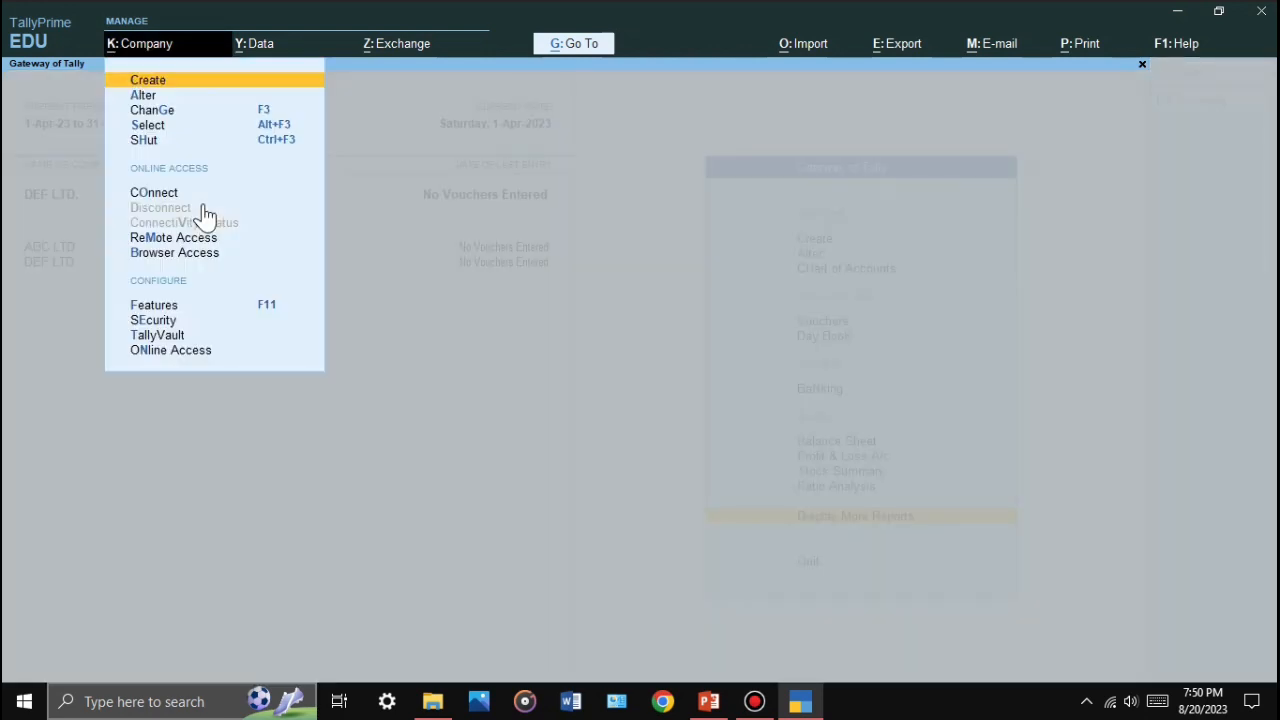
# Step: Alter DEF LTD. to add pincode 700020 and save the changes
pyautogui.press('Down')
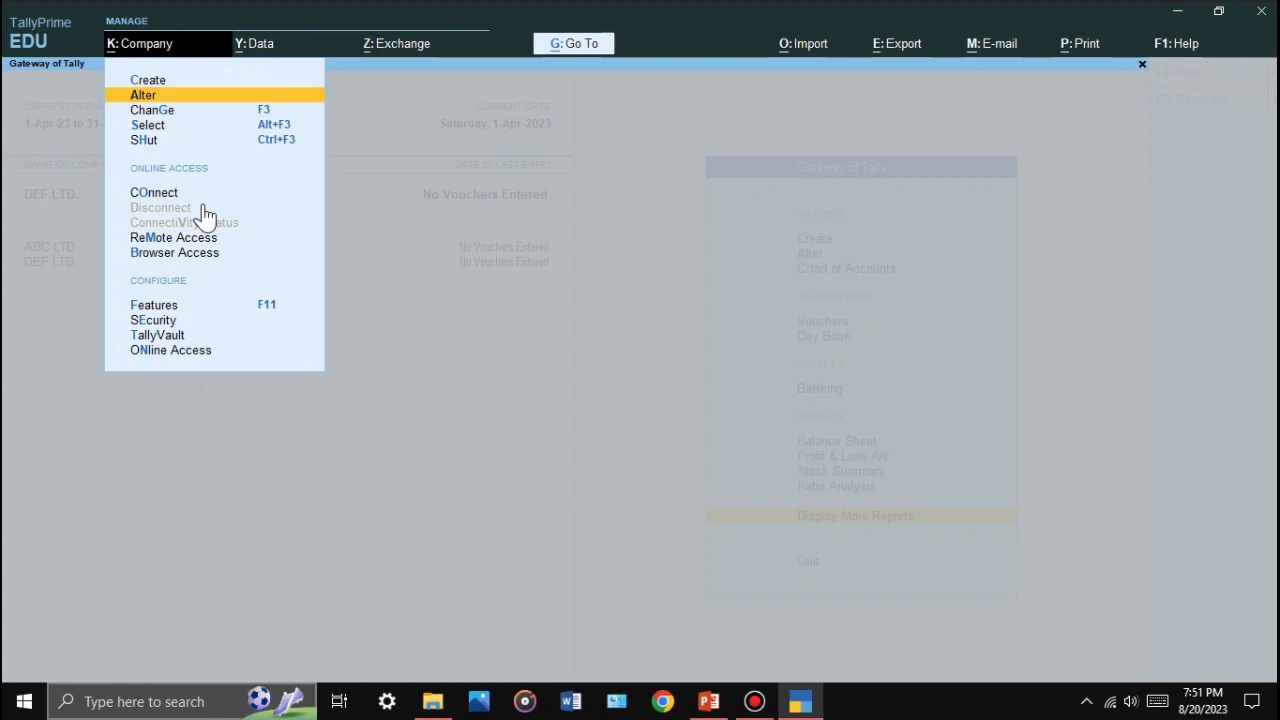
pyautogui.press('Return')
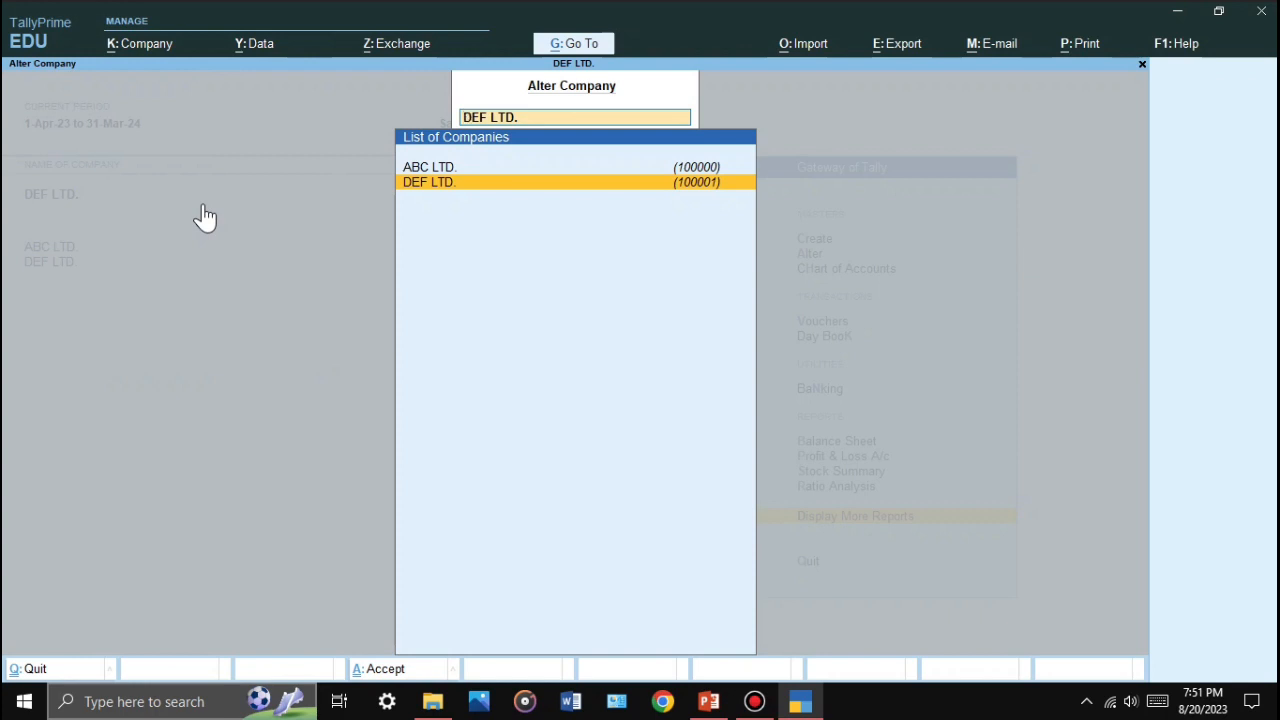
pyautogui.press('Return')
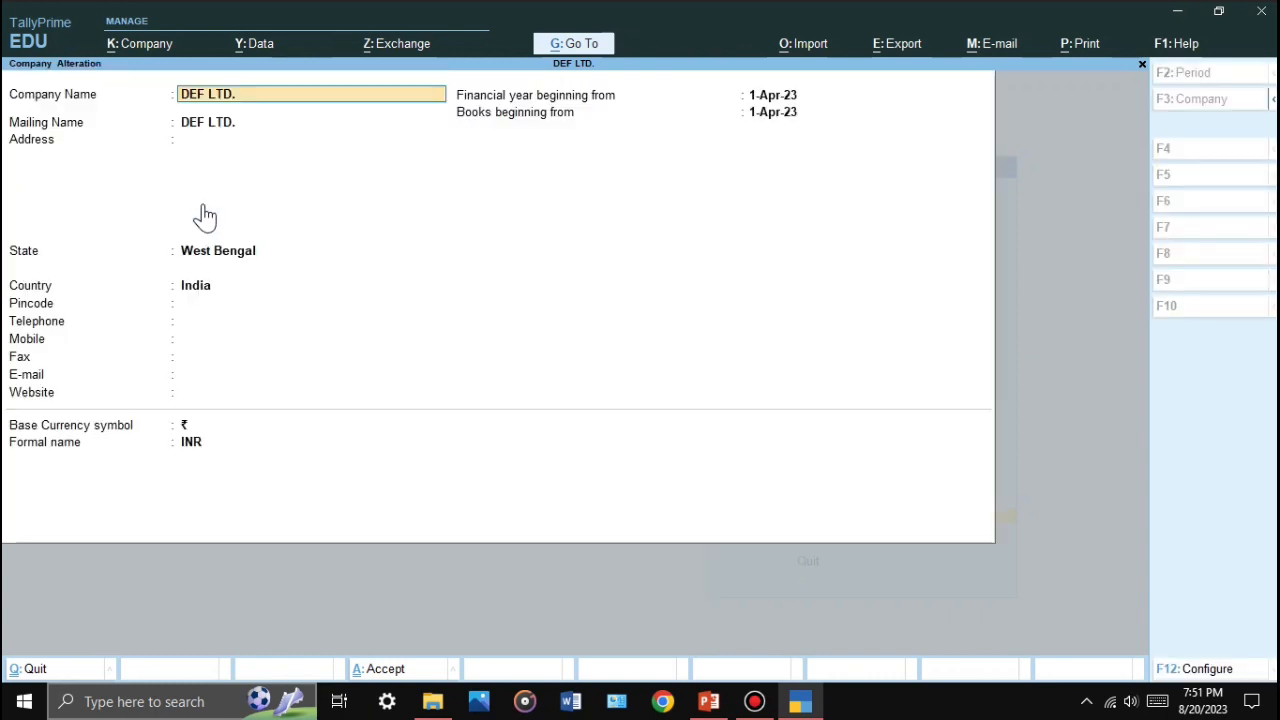
pyautogui.press('Return')
pyautogui.press('Return')
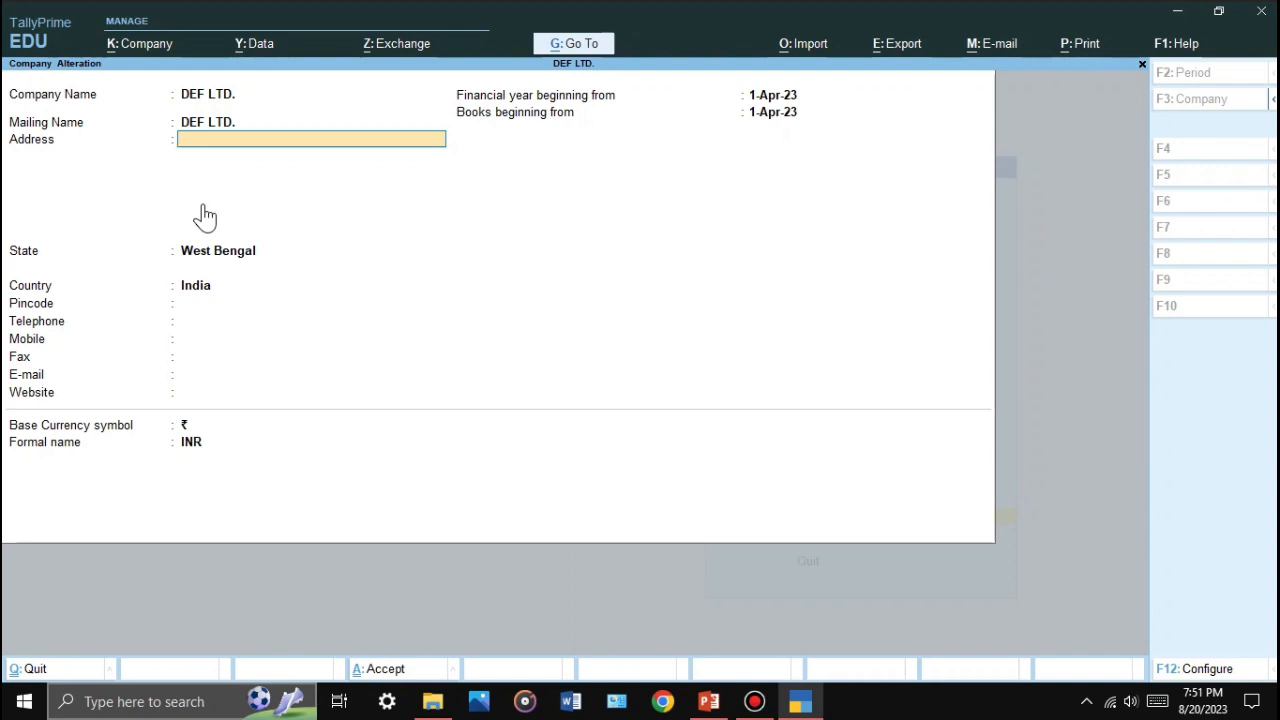
pyautogui.press('Return')
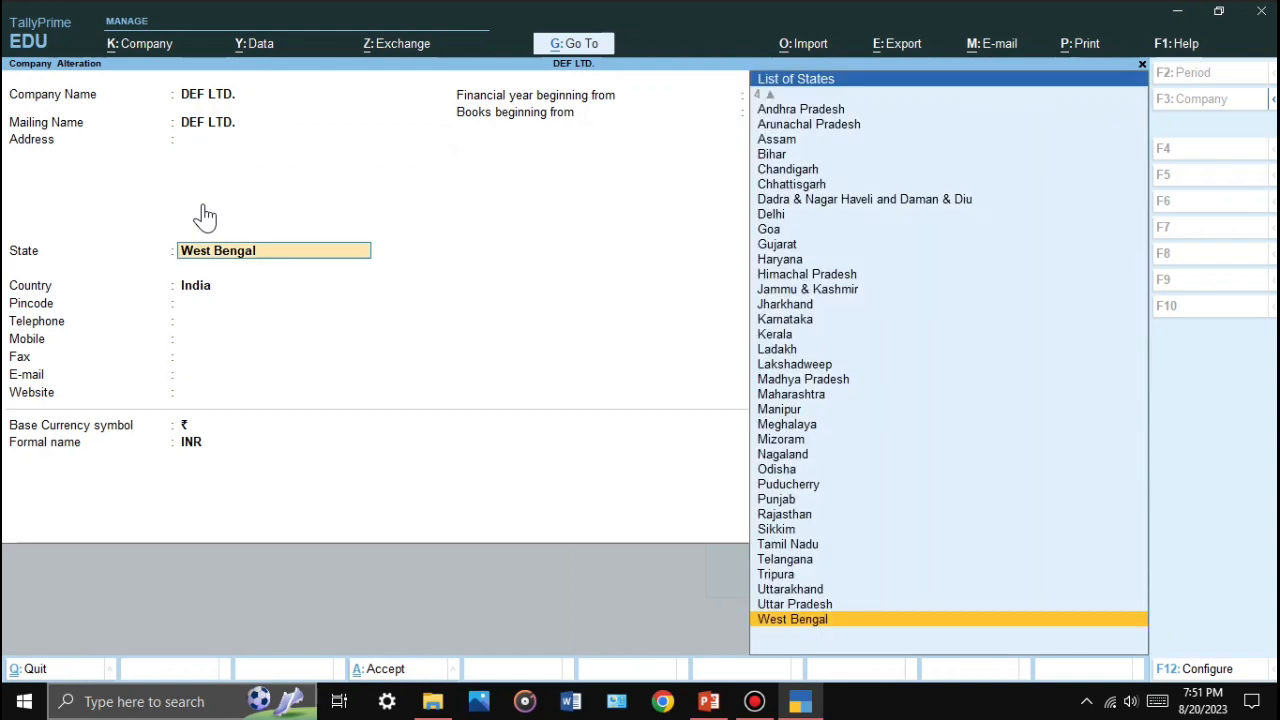
pyautogui.press('Return')
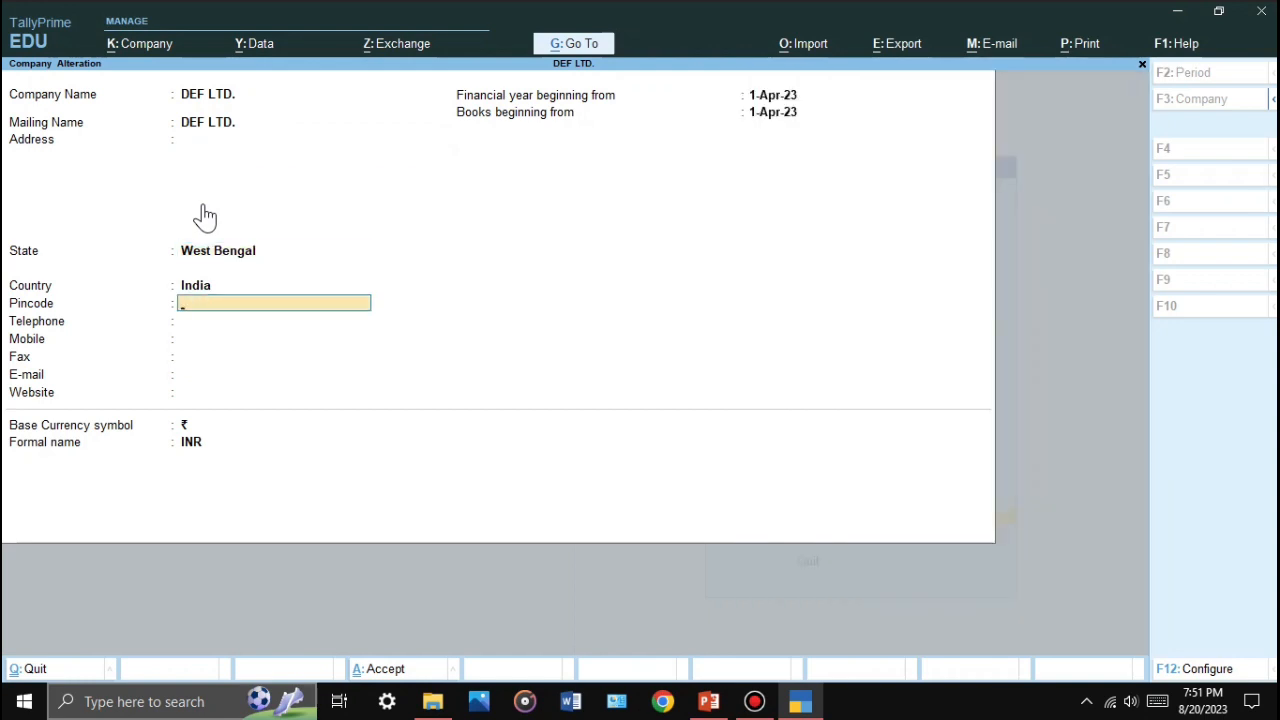
pyautogui.write('700020')
pyautogui.press('Return')
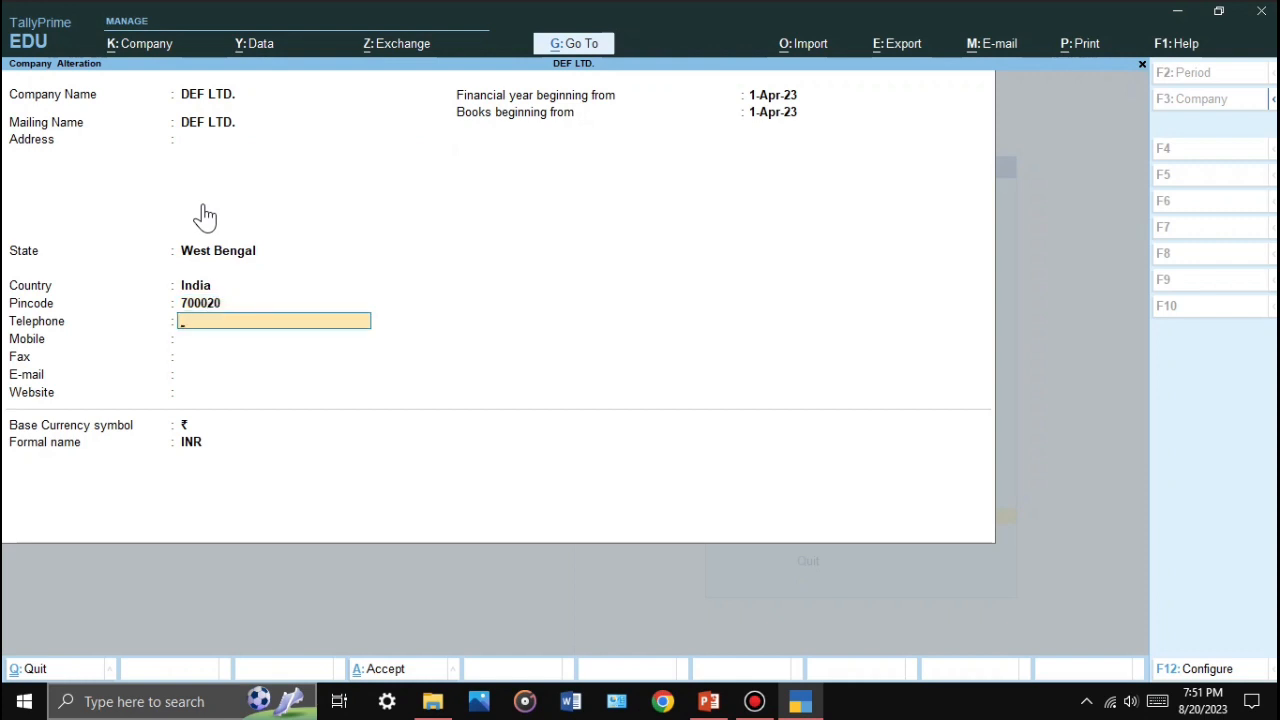
pyautogui.press('Return')
pyautogui.press('Return')
pyautogui.press('Return')
pyautogui.press('Return')
pyautogui.press('Return')
pyautogui.press('Return')
pyautogui.press('Return')
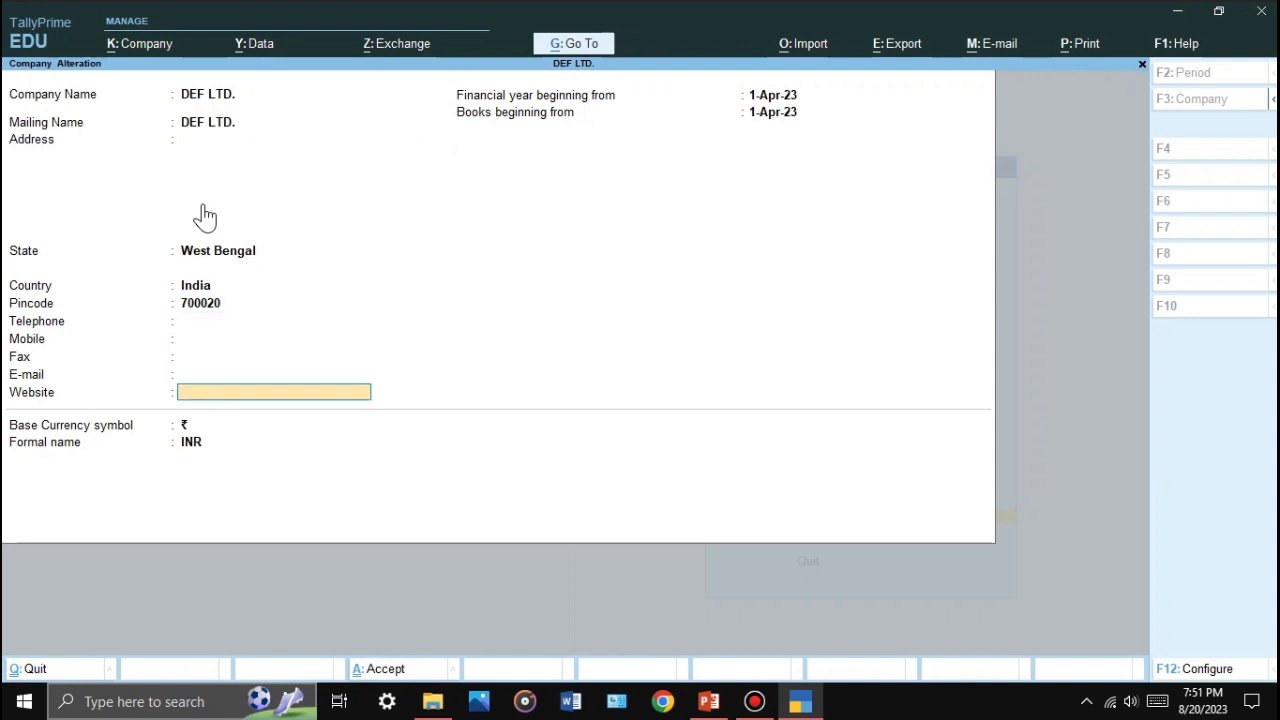
pyautogui.press('Return')
pyautogui.press('Return')
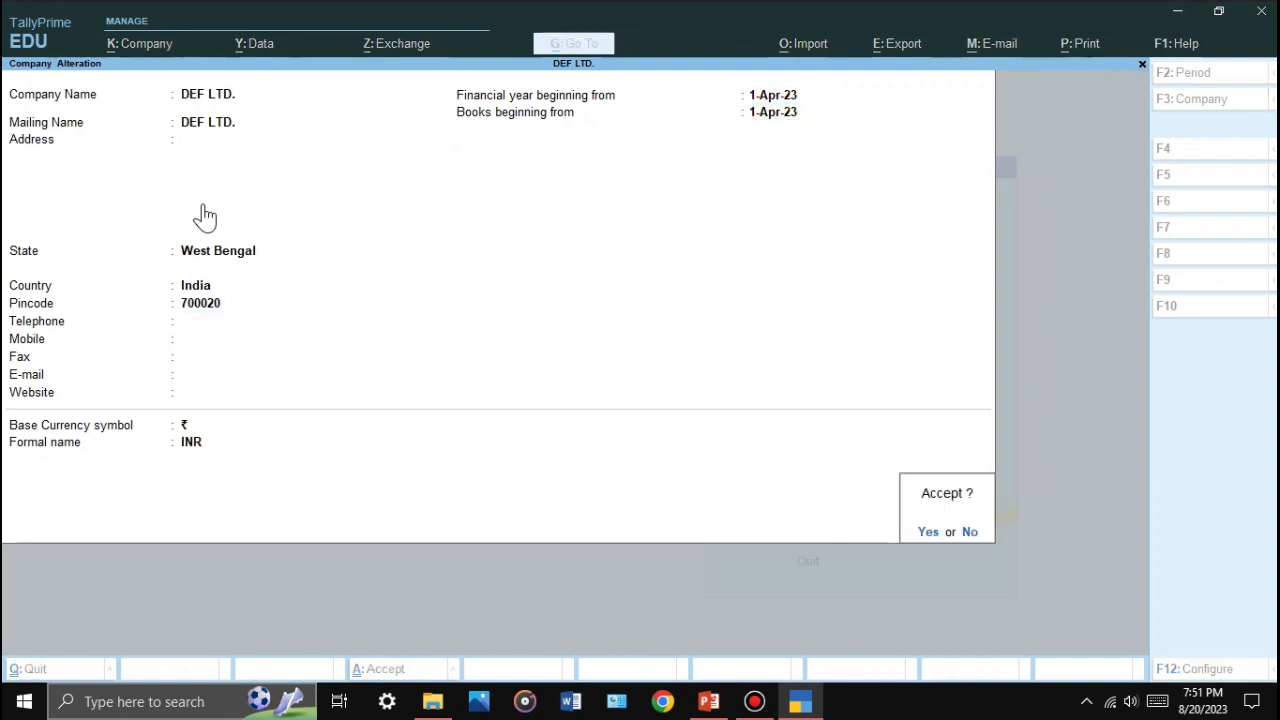
pyautogui.press('Return')
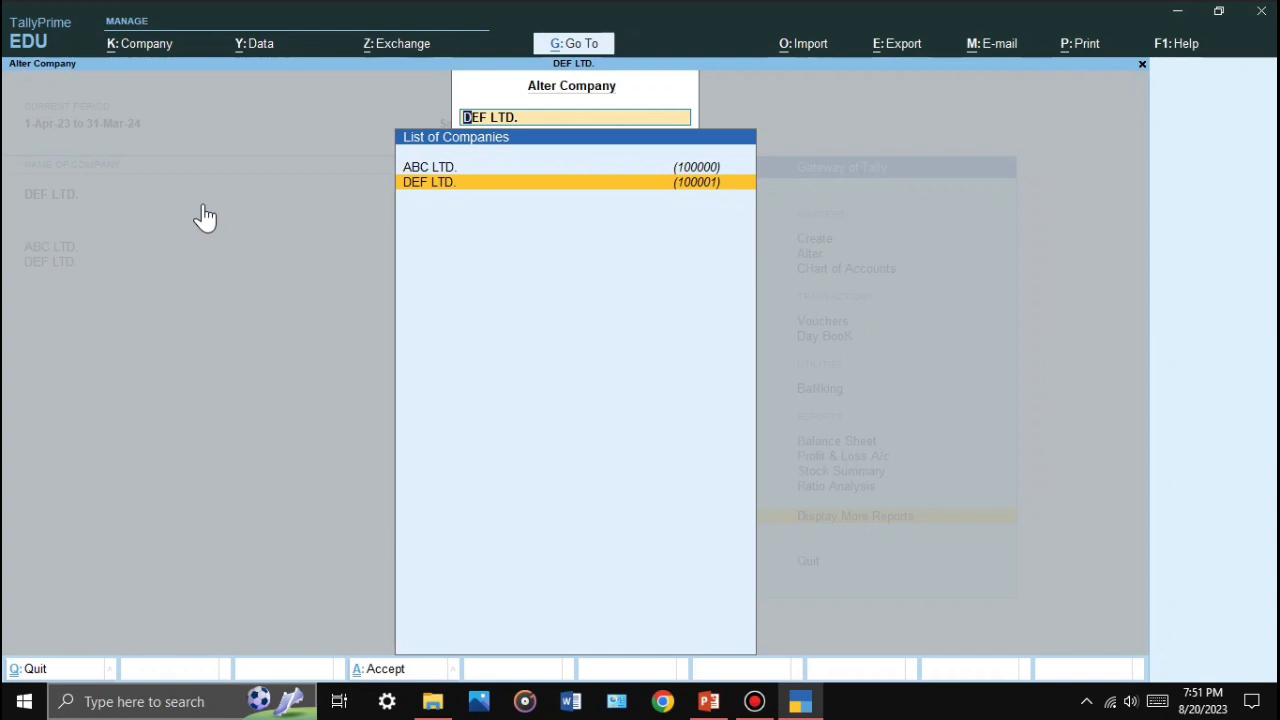
# Step: Close the company list and present the 'Company Creation and Alteration' slide full screen
pyautogui.press('Escape')
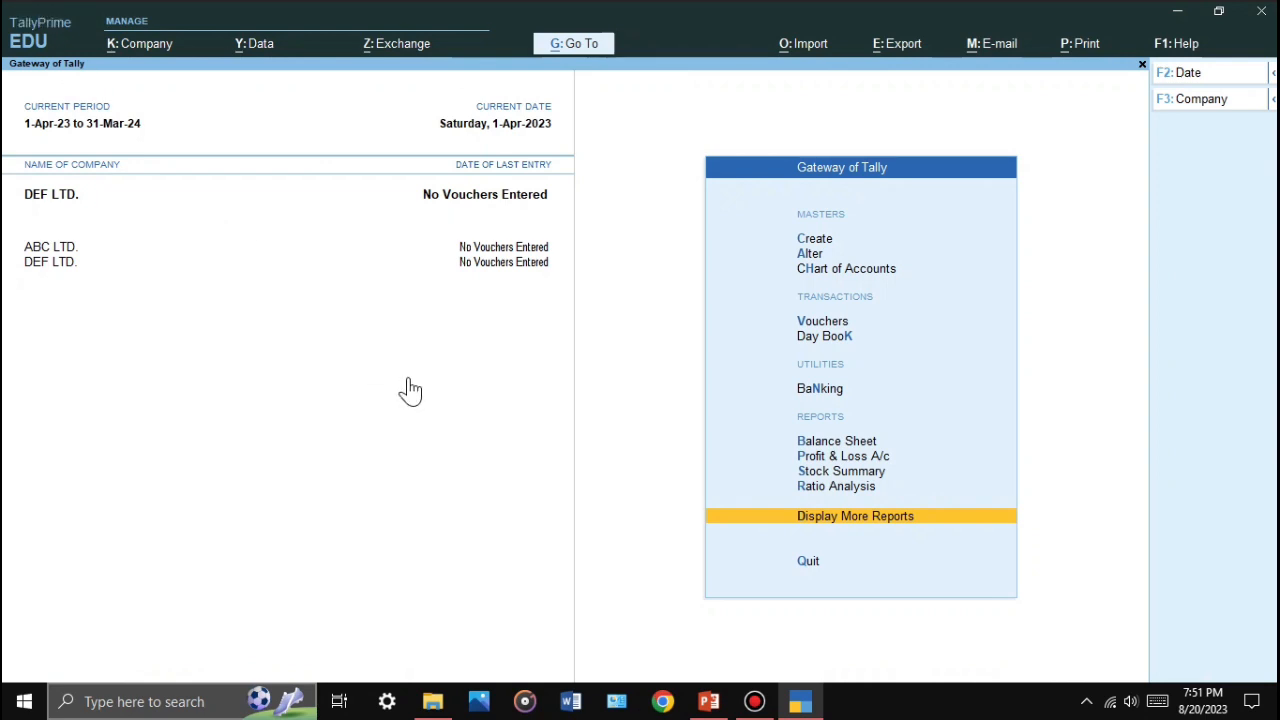
pyautogui.click(712, 703)
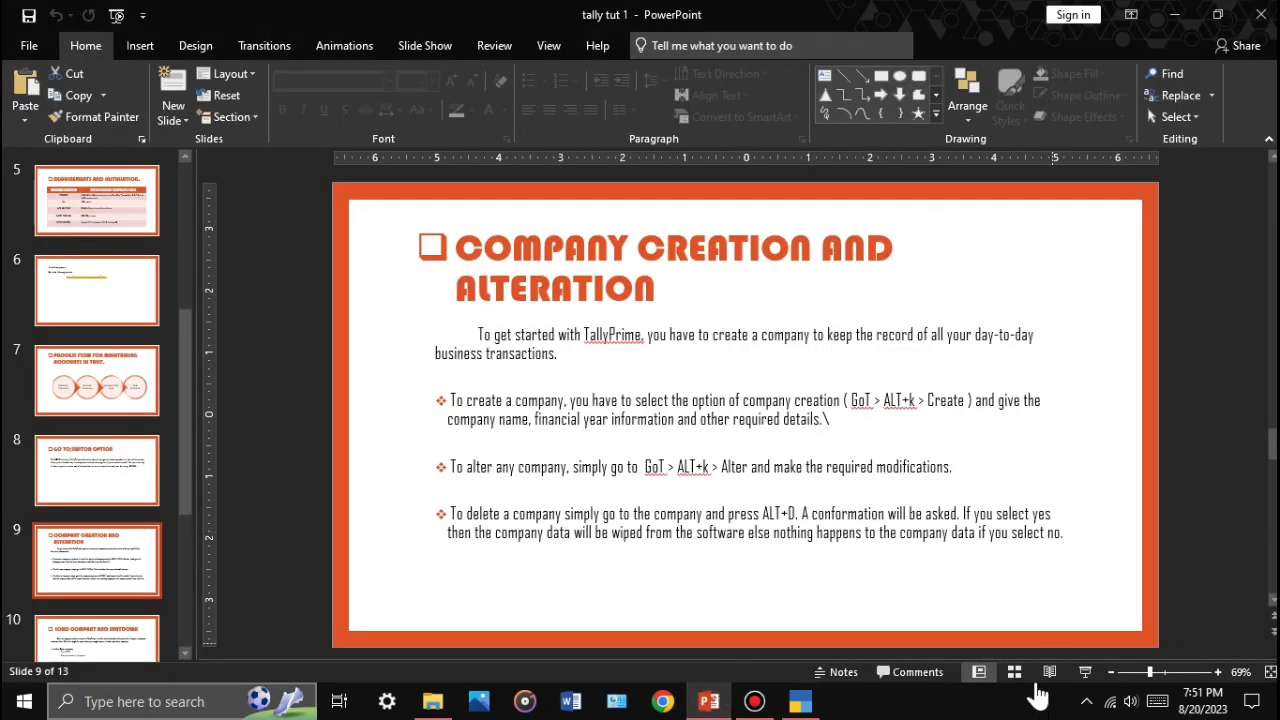
pyautogui.click(1085, 676)
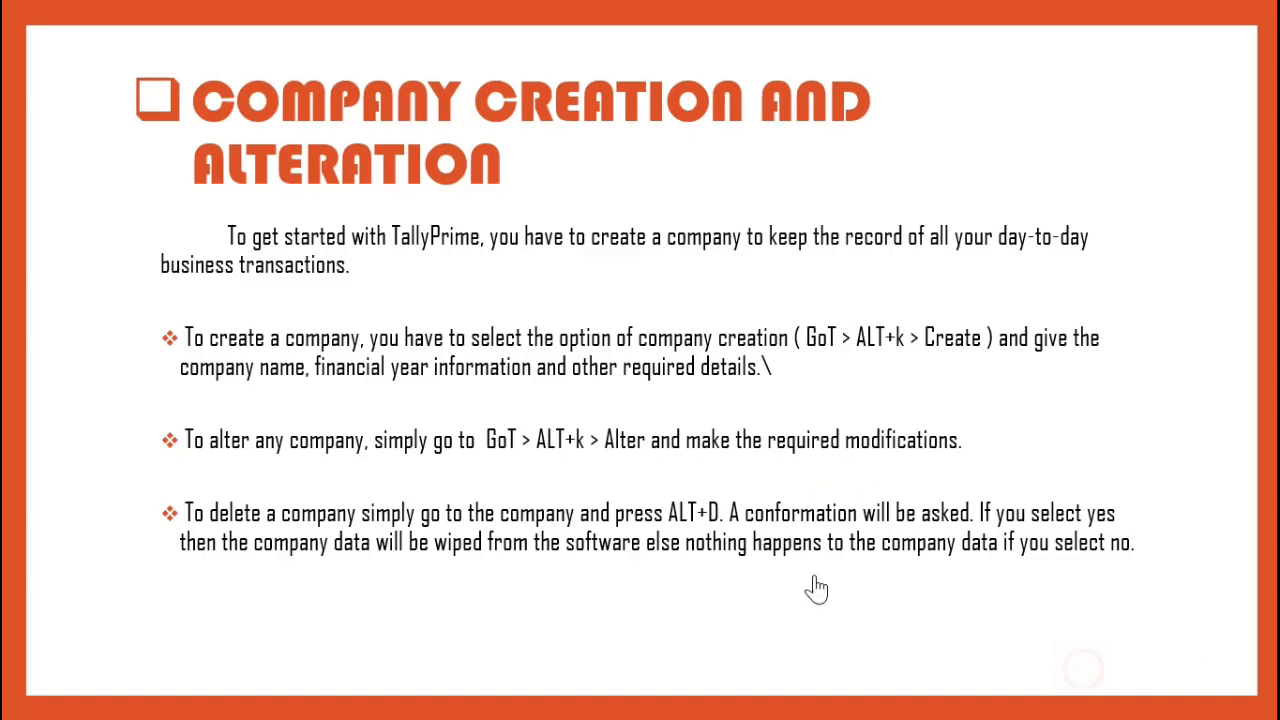
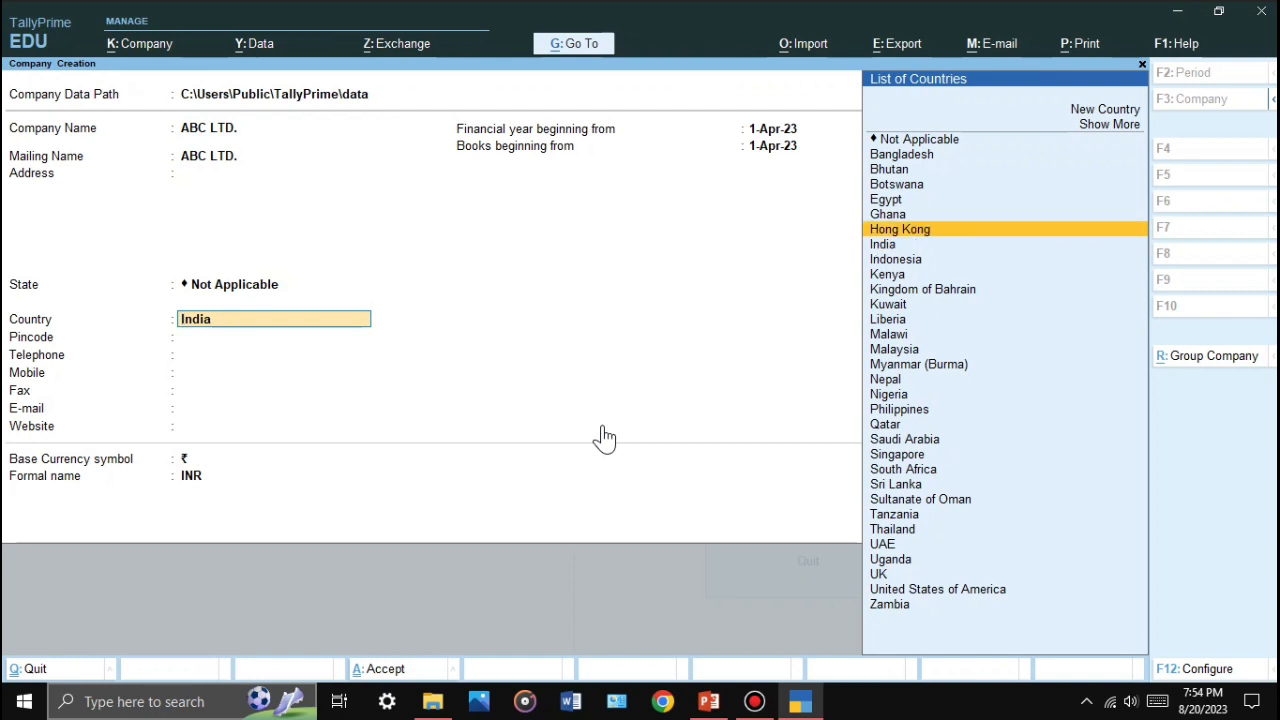
# Step: Keep India as the country, set the state to West Bengal, and save ABC LTD.'s details
pyautogui.press('Down')
pyautogui.press('Return')
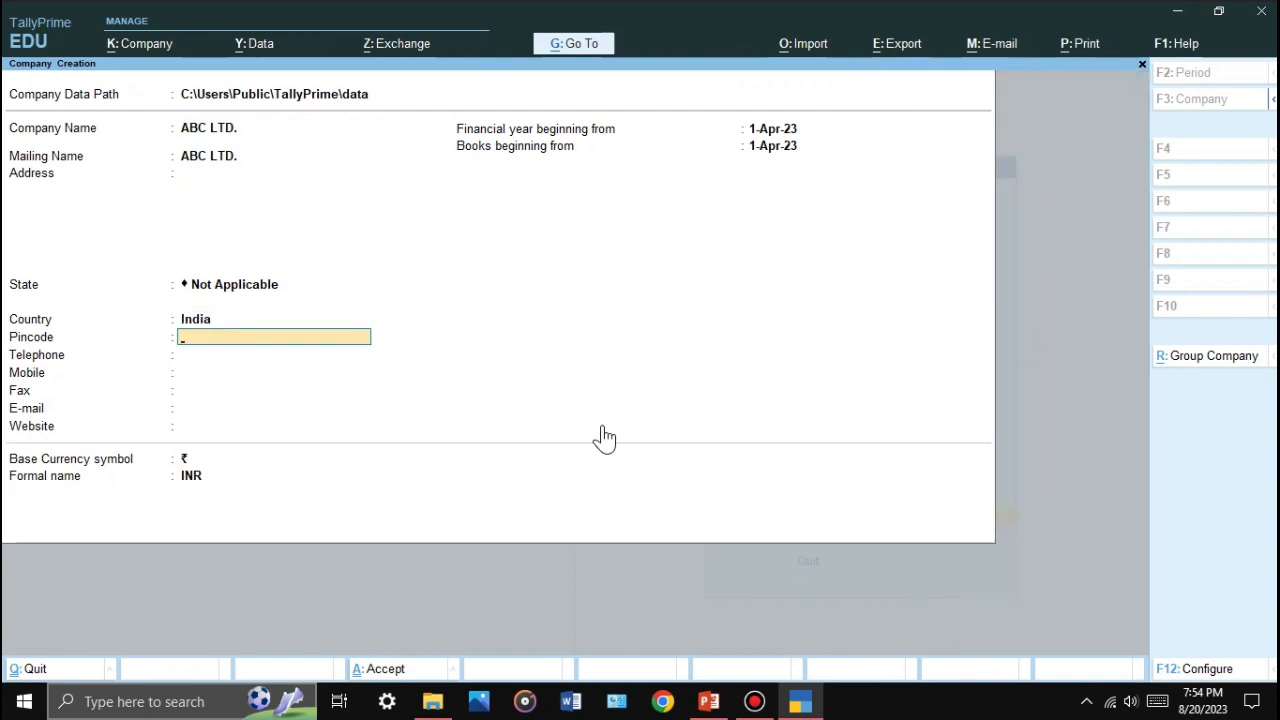
pyautogui.press('BackSpace')
pyautogui.press('BackSpace')
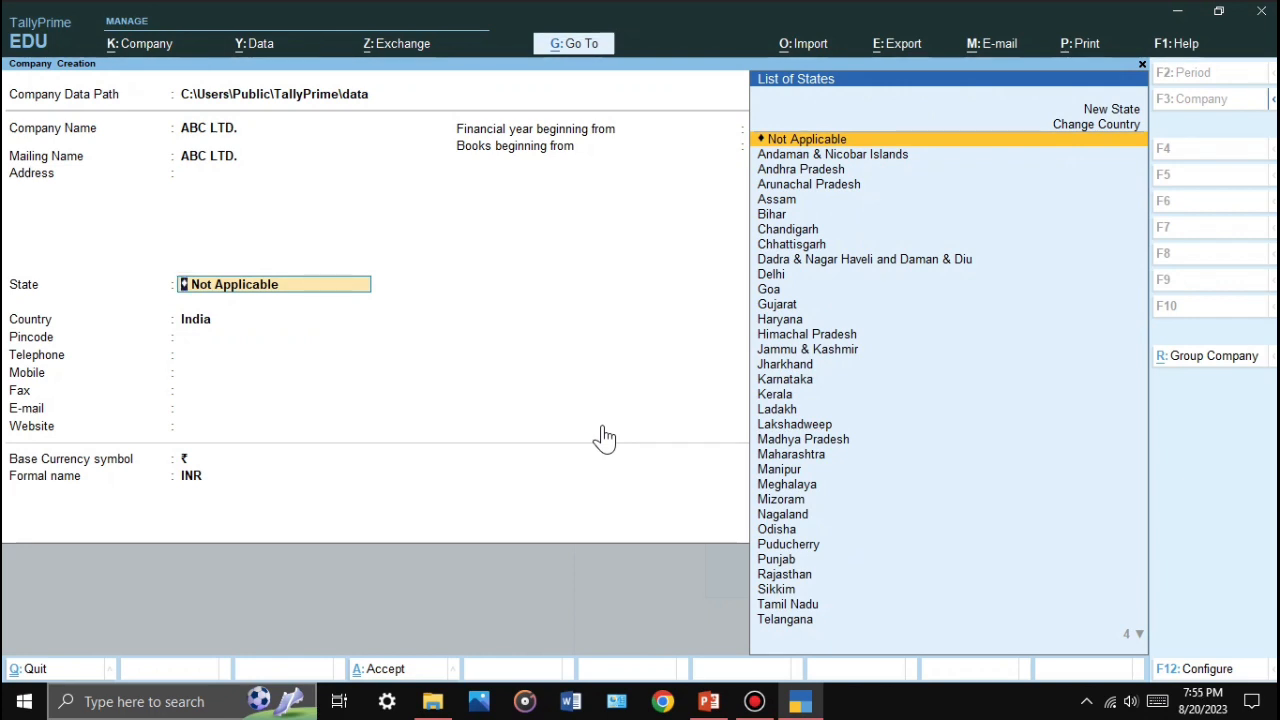
pyautogui.write('Web')
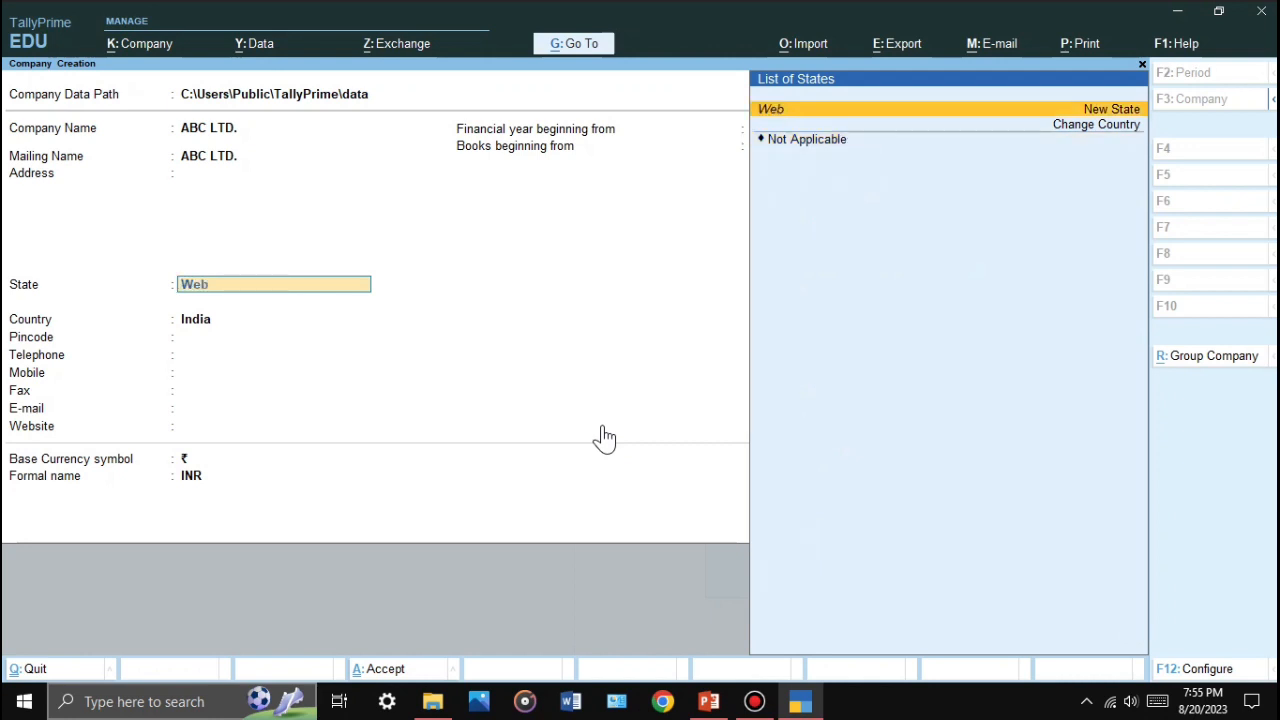
pyautogui.press('BackSpace')
pyautogui.write('s')
pyautogui.press('Return')
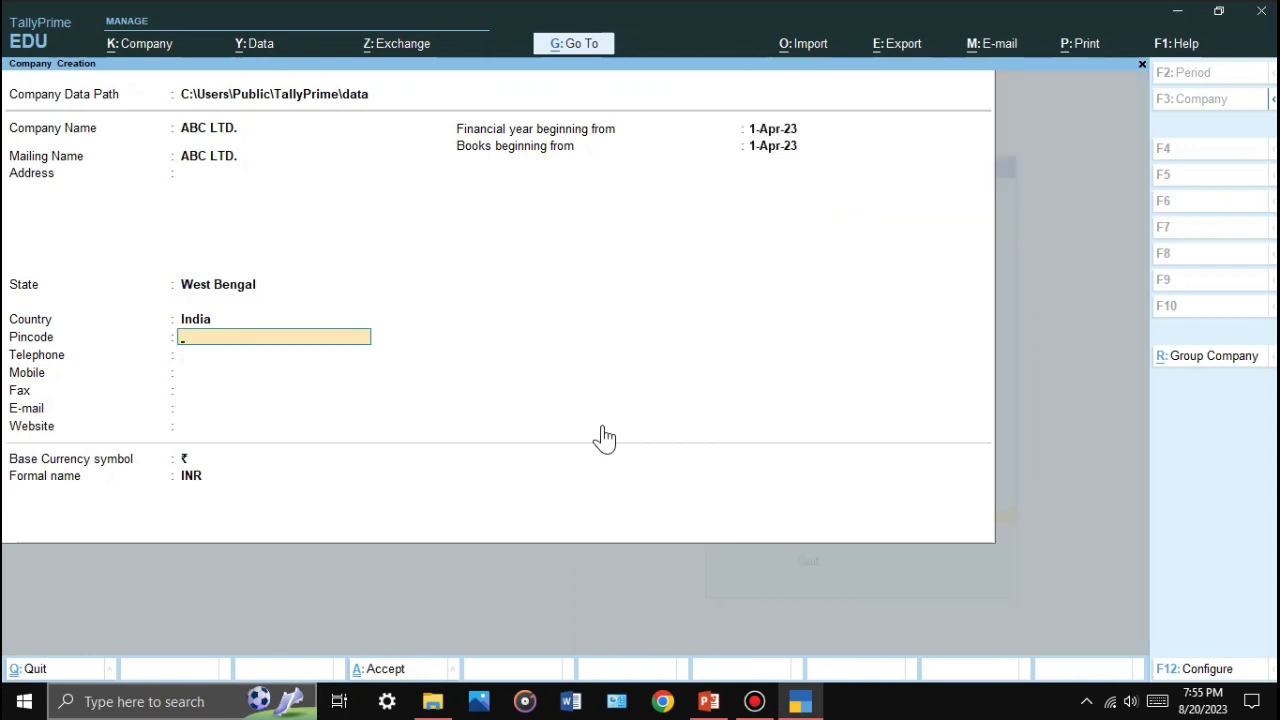
pyautogui.press('Return')
pyautogui.press('Return')
pyautogui.press('Return')
pyautogui.press('Return')
pyautogui.press('Return')
pyautogui.press('Return')
pyautogui.press('Return')
pyautogui.press('Return')
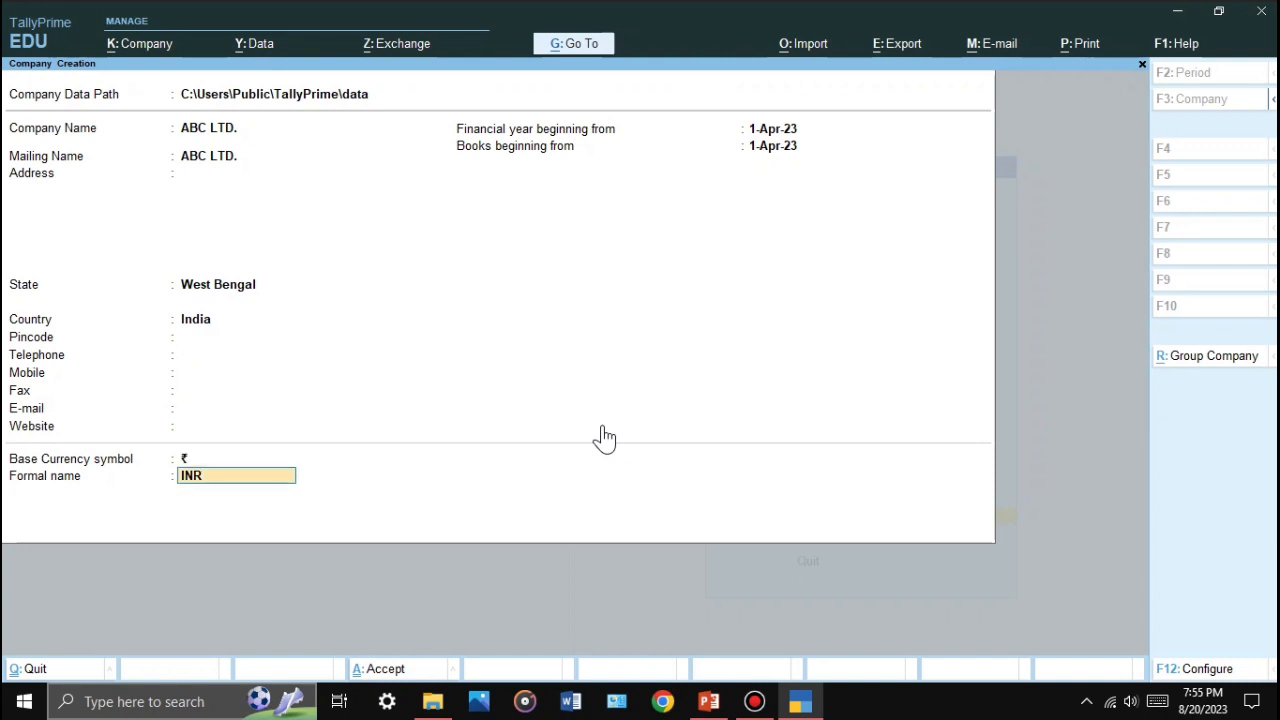
pyautogui.press('Return')
pyautogui.press('Return')
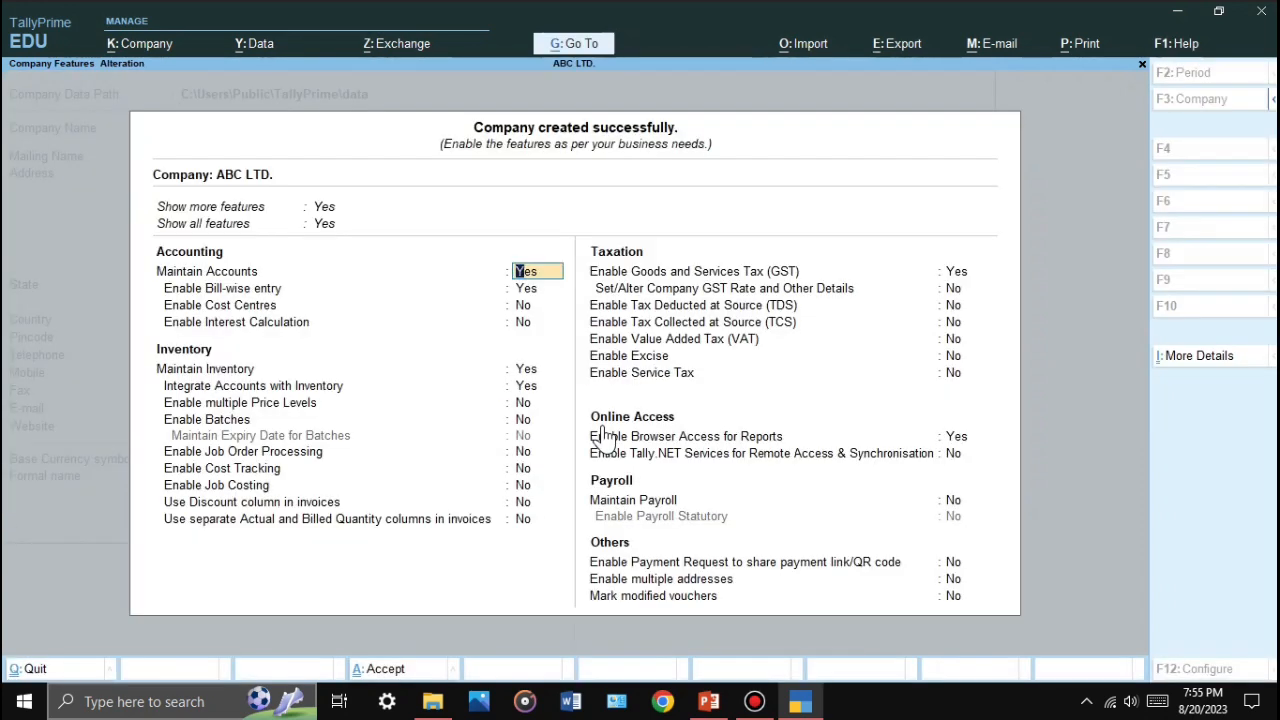
# Step: Set Enable GST to No and save the company features
pyautogui.press('Down')
pyautogui.press('Down')
pyautogui.press('Down')
pyautogui.press('Down')
pyautogui.press('Down')
pyautogui.press('Down')
pyautogui.press('Down')
pyautogui.press('Down')
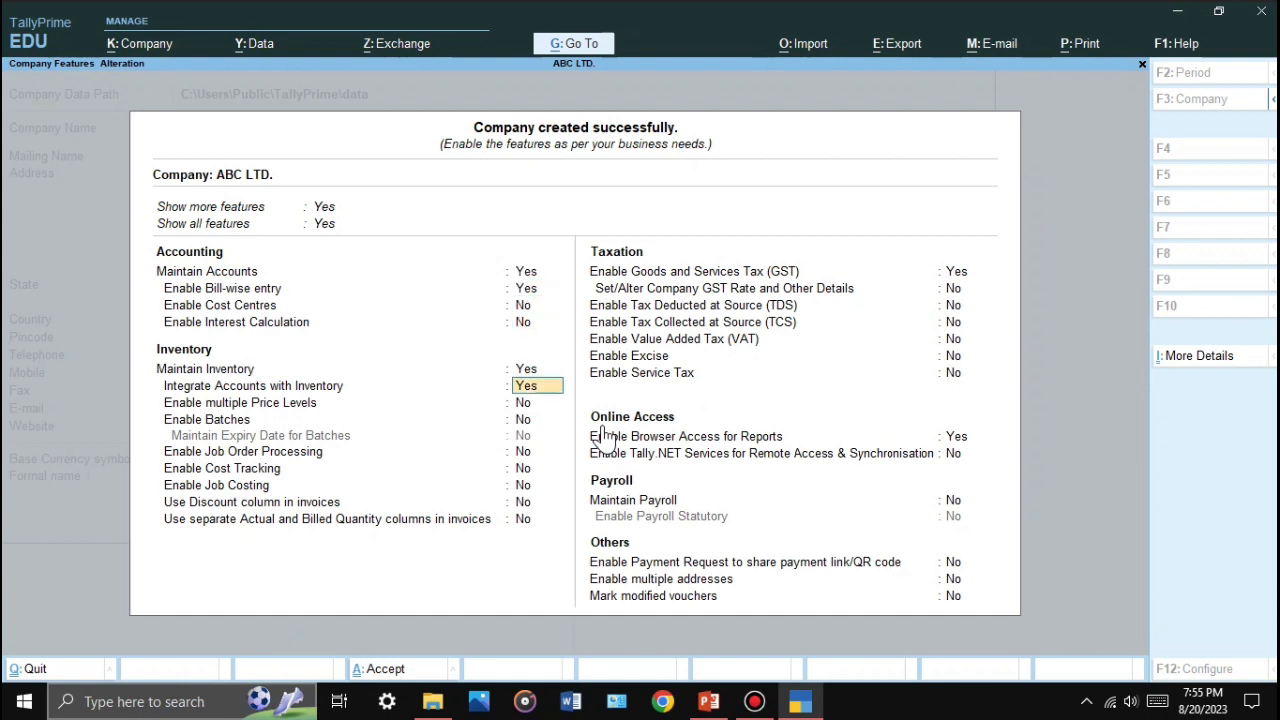
pyautogui.press('Down')
pyautogui.press('Down')
pyautogui.press('Down')
pyautogui.press('Down')
pyautogui.press('Down')
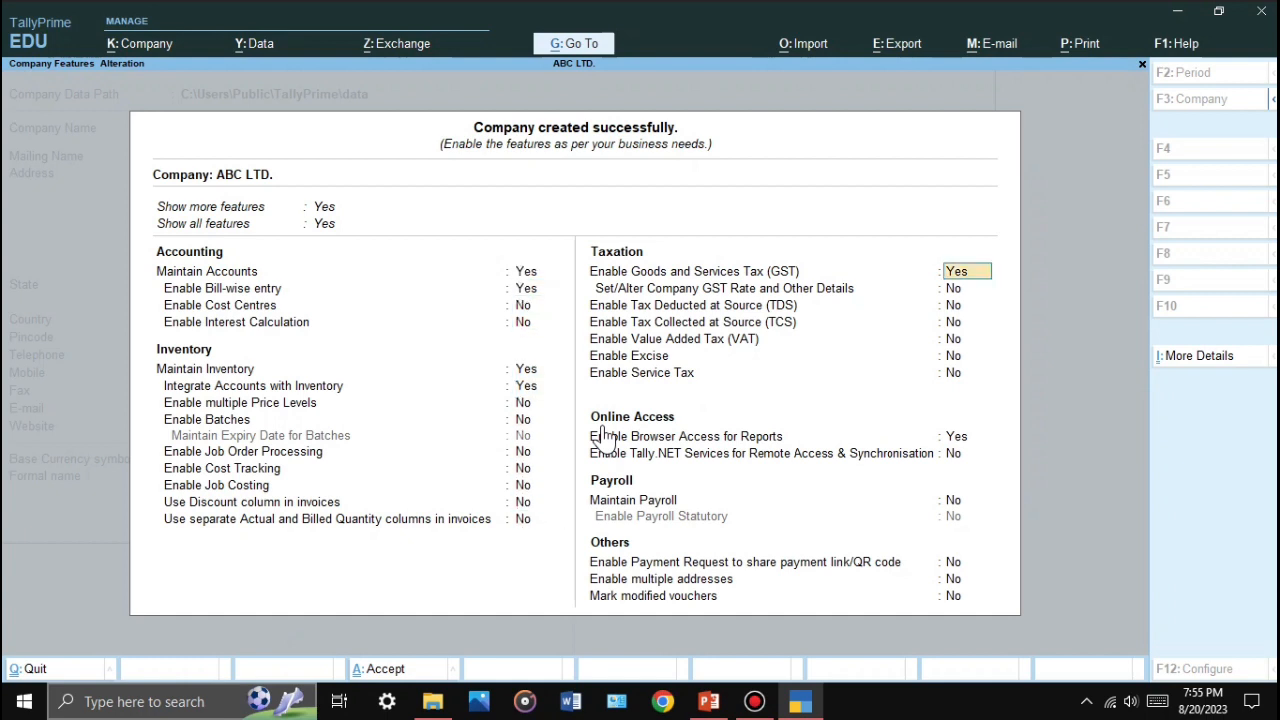
pyautogui.write('n')
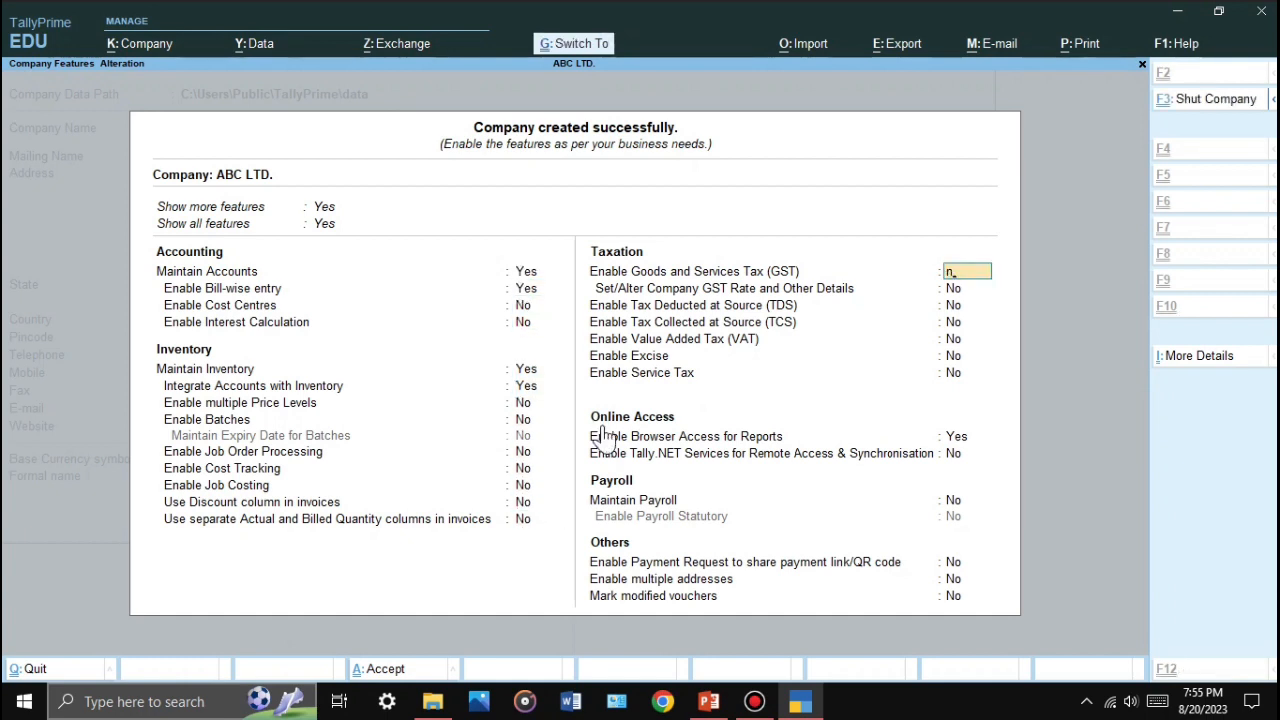
pyautogui.hotkey('ctrl', 'a')
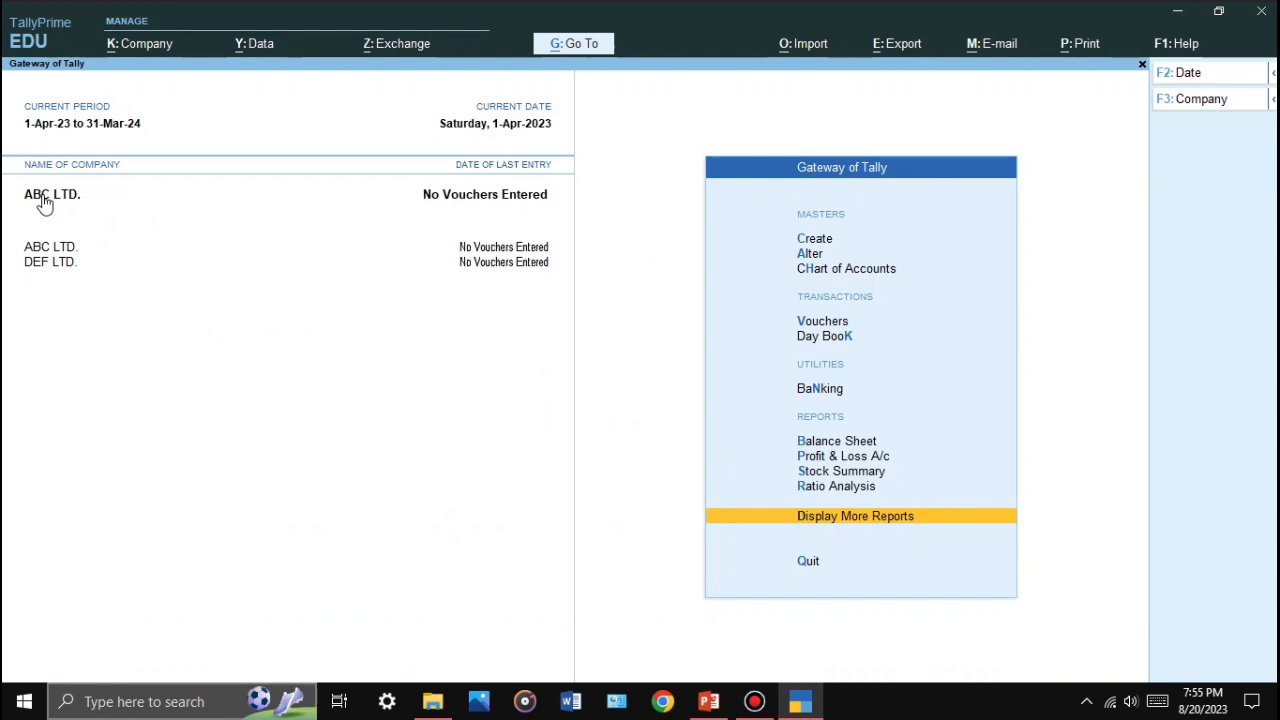
# Step: Present the 'Load Company and Shutdown' slide full screen, then minimize PowerPoint
pyautogui.click(709, 701)
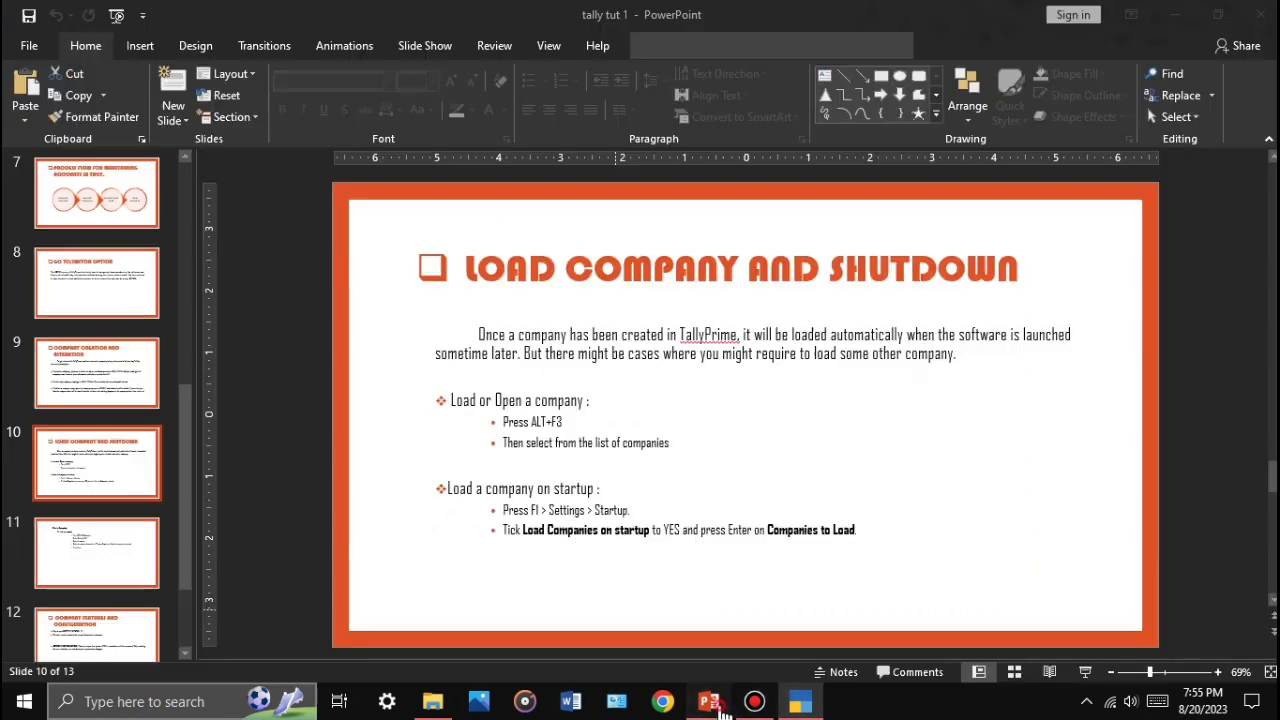
pyautogui.click(1085, 671)
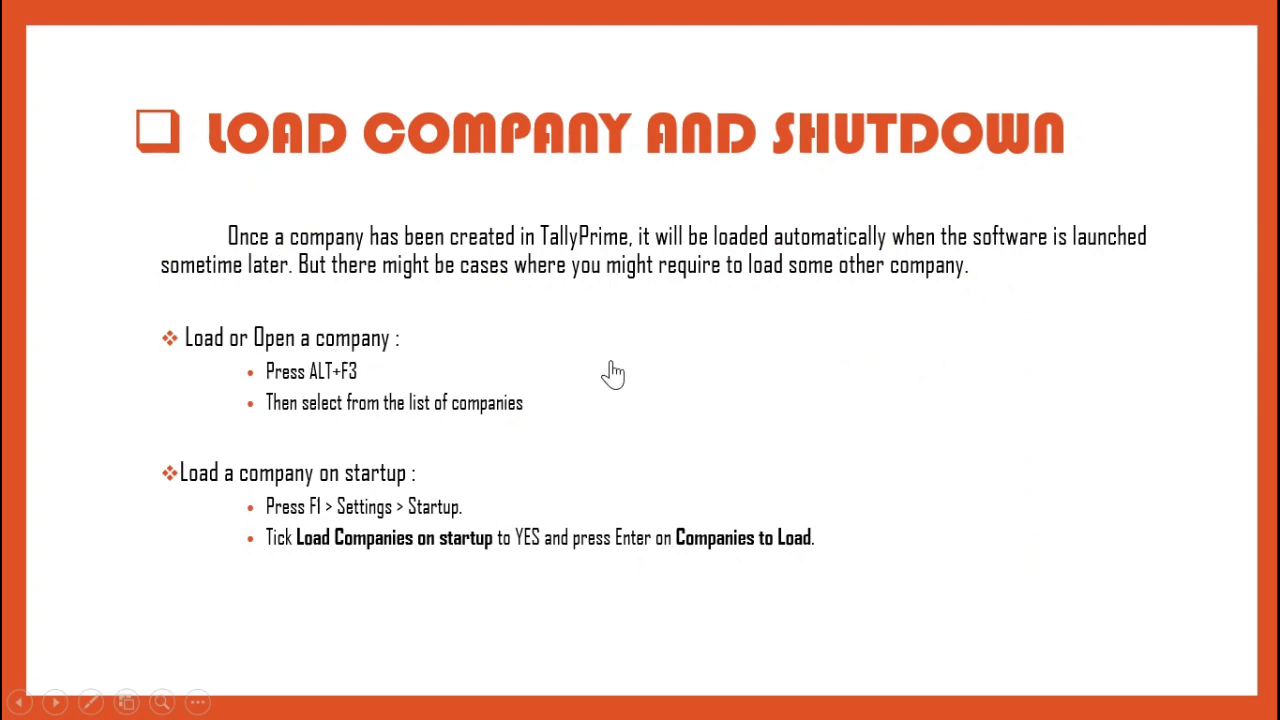
pyautogui.press('Escape')
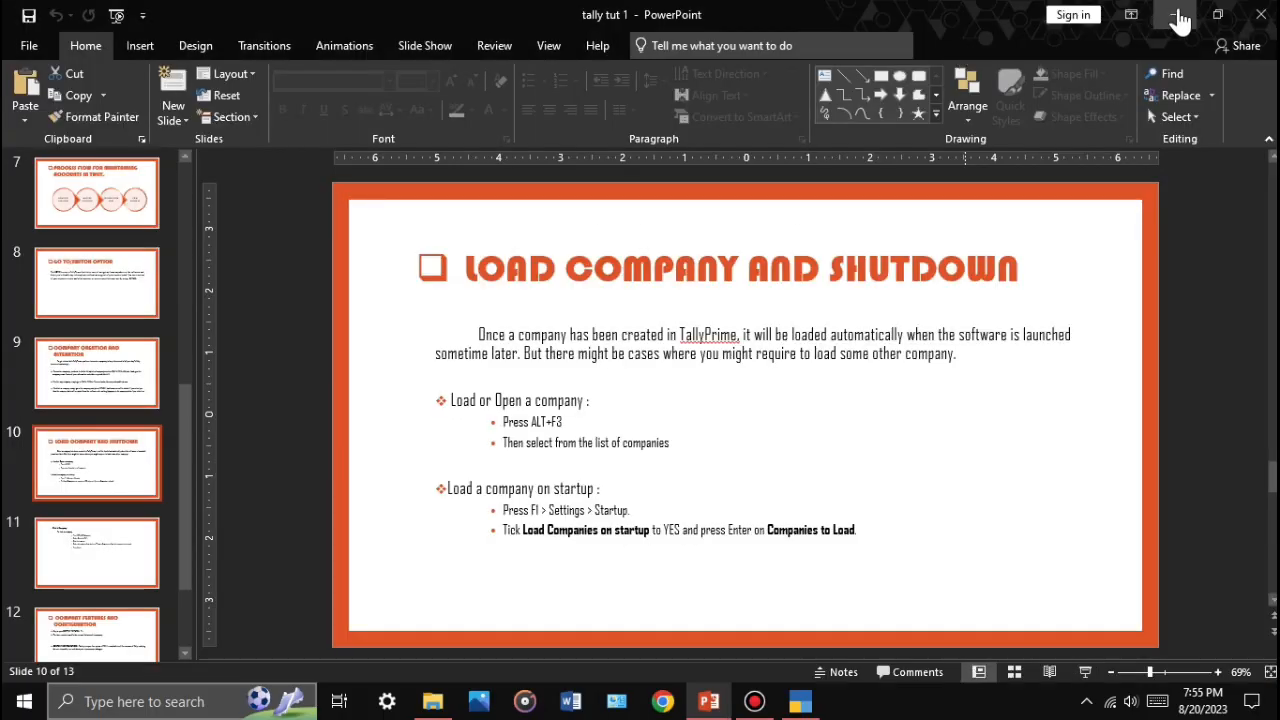
pyautogui.click(1145, 17)
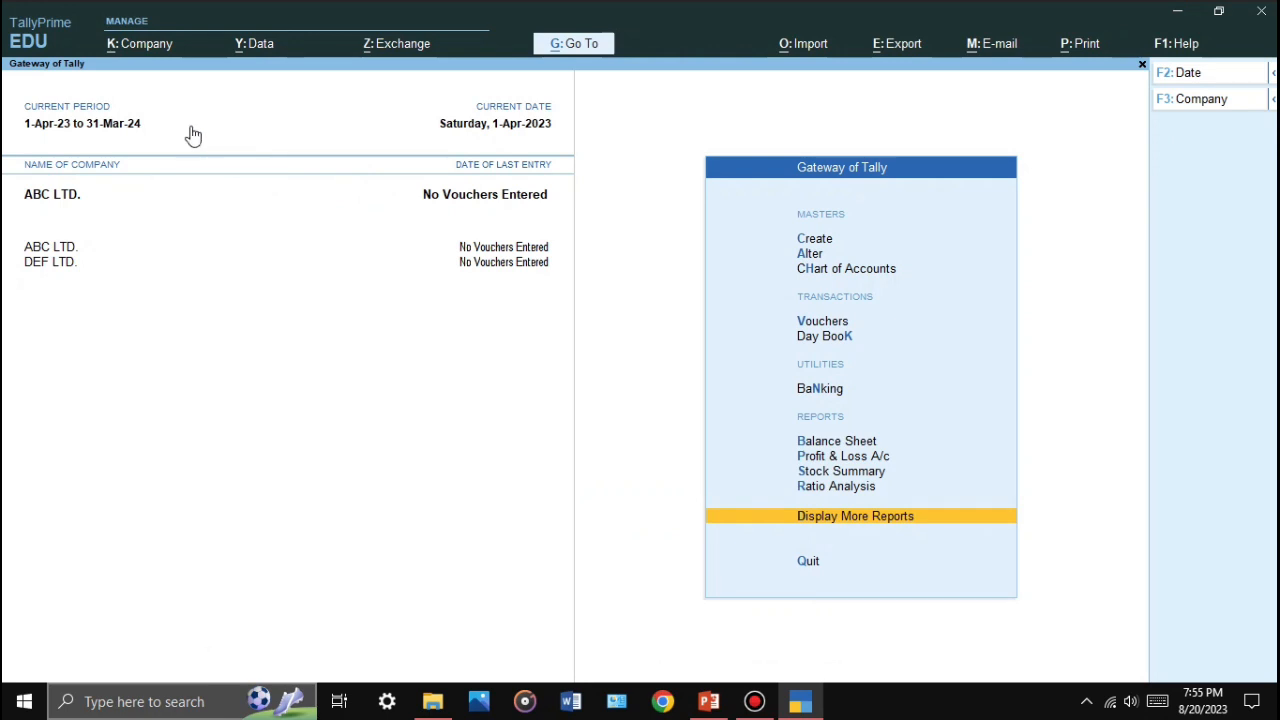
# Step: Quit TallyPrime and relaunch it in educational mode so ABC LTD. reloads automatically
pyautogui.click(1261, 11)
pyautogui.press('Return')
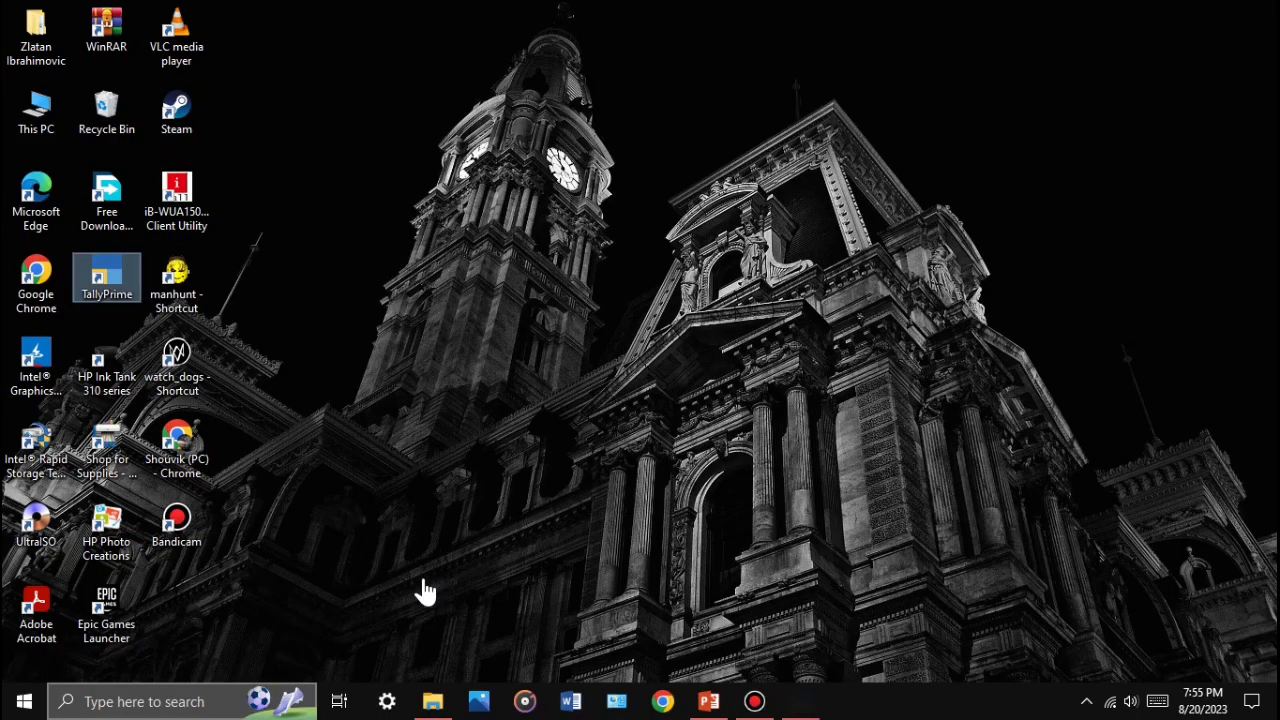
pyautogui.doubleClick(120, 289)
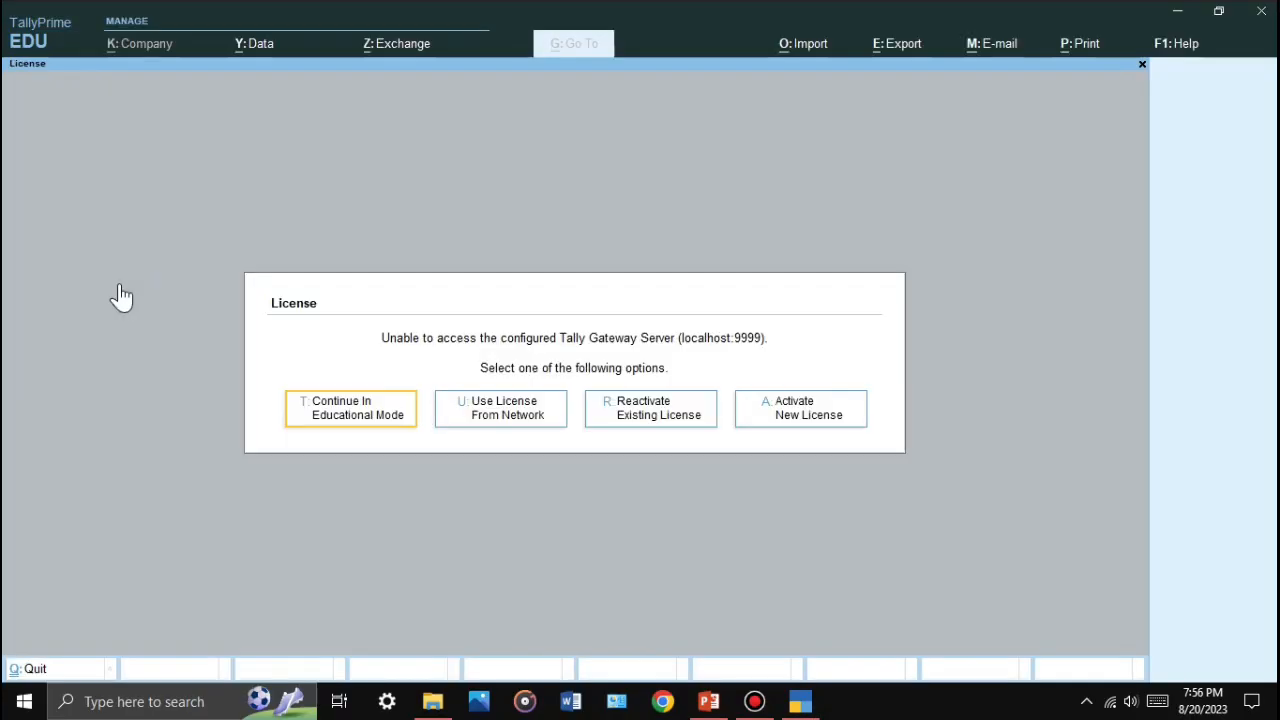
pyautogui.press('Return')
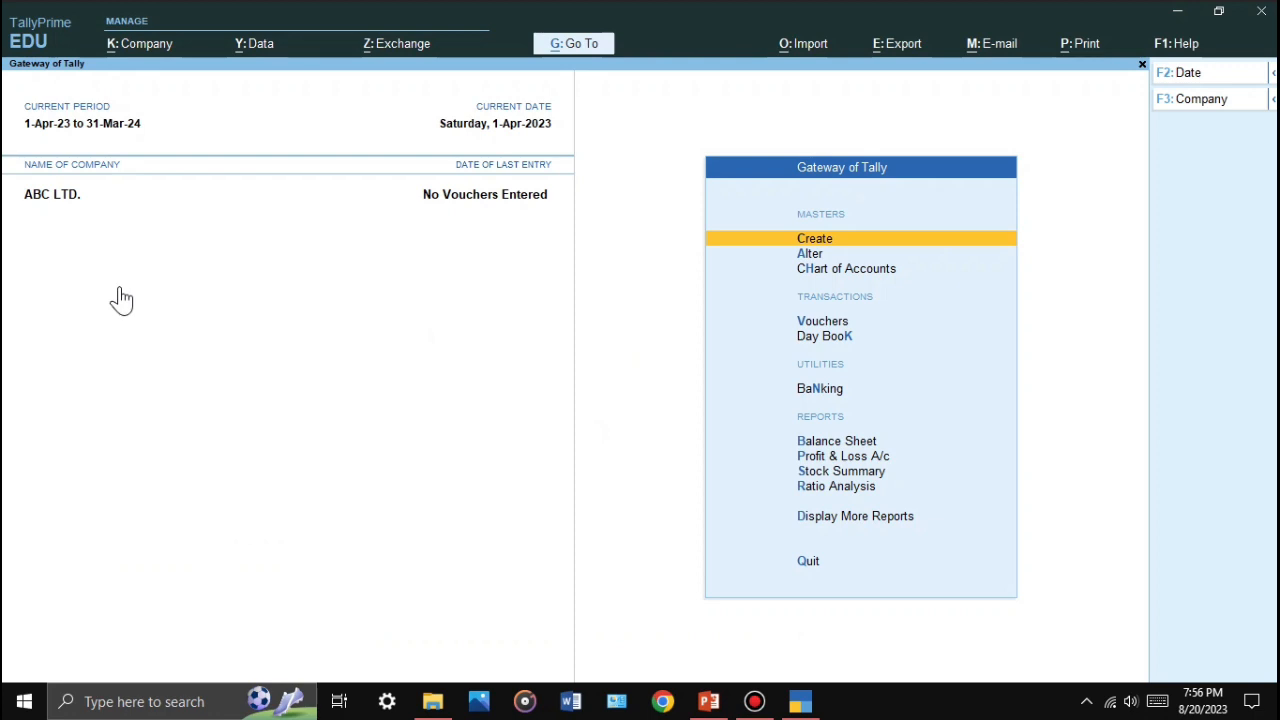
# Step: Browse the Gateway of Tally options, then bring up Company Creation through the Alt+K Company menu
pyautogui.press('Up')
pyautogui.press('Up')
pyautogui.press('Up')
pyautogui.press('Up')
pyautogui.press('Up')
pyautogui.press('Up')
pyautogui.press('Up')
pyautogui.press('Up')
pyautogui.press('Up')
pyautogui.press('Up')
pyautogui.press('Up')
pyautogui.press('Up')
pyautogui.press('Up')
pyautogui.press('Up')
pyautogui.press('Up')
pyautogui.press('Up')
pyautogui.press('Up')
pyautogui.press('Up')
pyautogui.press('Up')
pyautogui.press('Up')
pyautogui.press('Up')
pyautogui.press('Up')
pyautogui.press('Up')
pyautogui.press('Up')
pyautogui.press('Up')
pyautogui.press('Up')
pyautogui.press('Up')
pyautogui.press('Up')
pyautogui.press('Up')
pyautogui.press('Up')
pyautogui.press('Up')
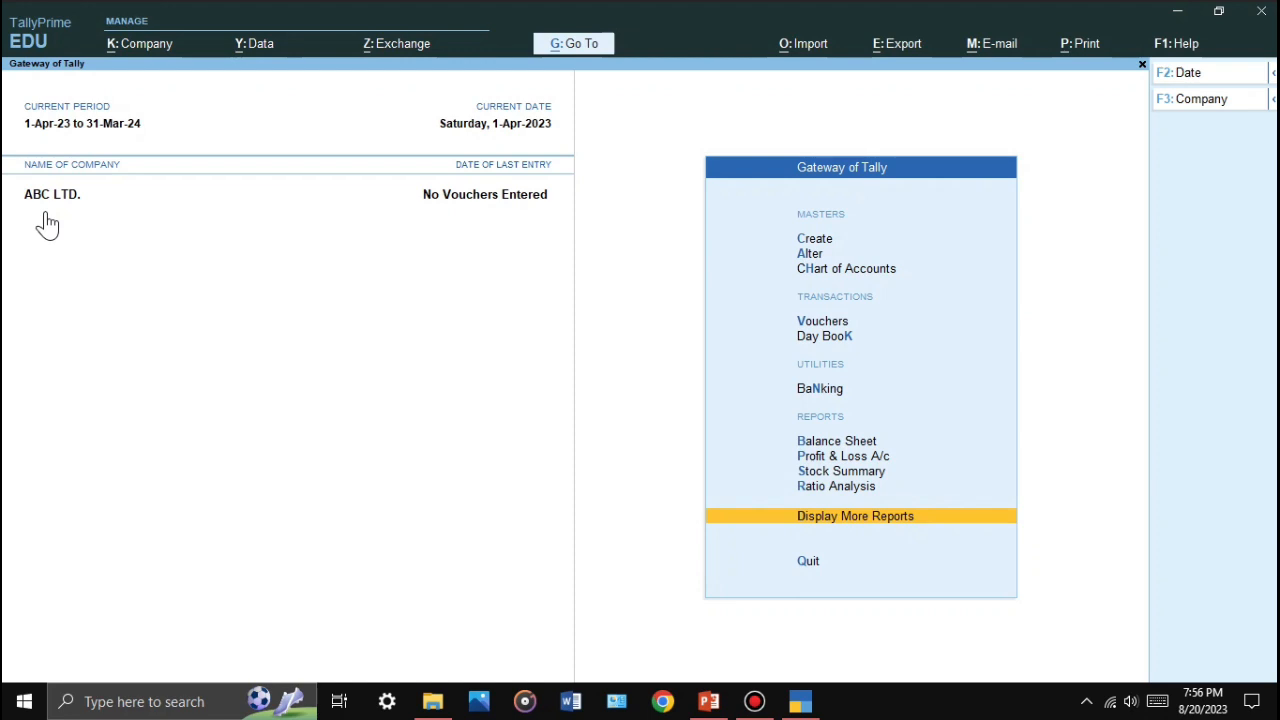
pyautogui.press('Up')
pyautogui.press('Up')
pyautogui.press('Up')
pyautogui.press('Up')
pyautogui.press('Up')
pyautogui.press('Up')
pyautogui.press('Up')
pyautogui.press('Up')
pyautogui.press('Up')
pyautogui.press('Up')
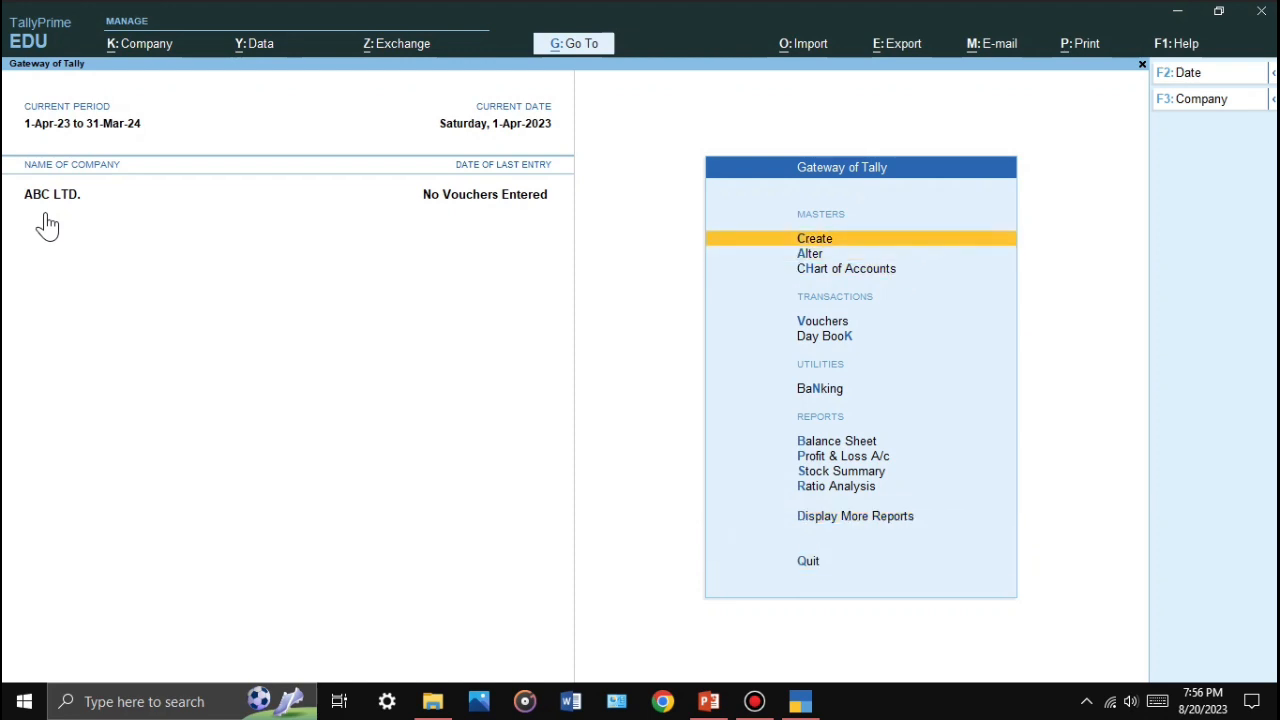
pyautogui.press('Up')
pyautogui.press('Up')
pyautogui.press('Up')
pyautogui.press('Up')
pyautogui.press('Up')
pyautogui.press('Up')
pyautogui.press('Up')
pyautogui.press('Up')
pyautogui.press('Up')
pyautogui.press('Up')
pyautogui.press('Up')
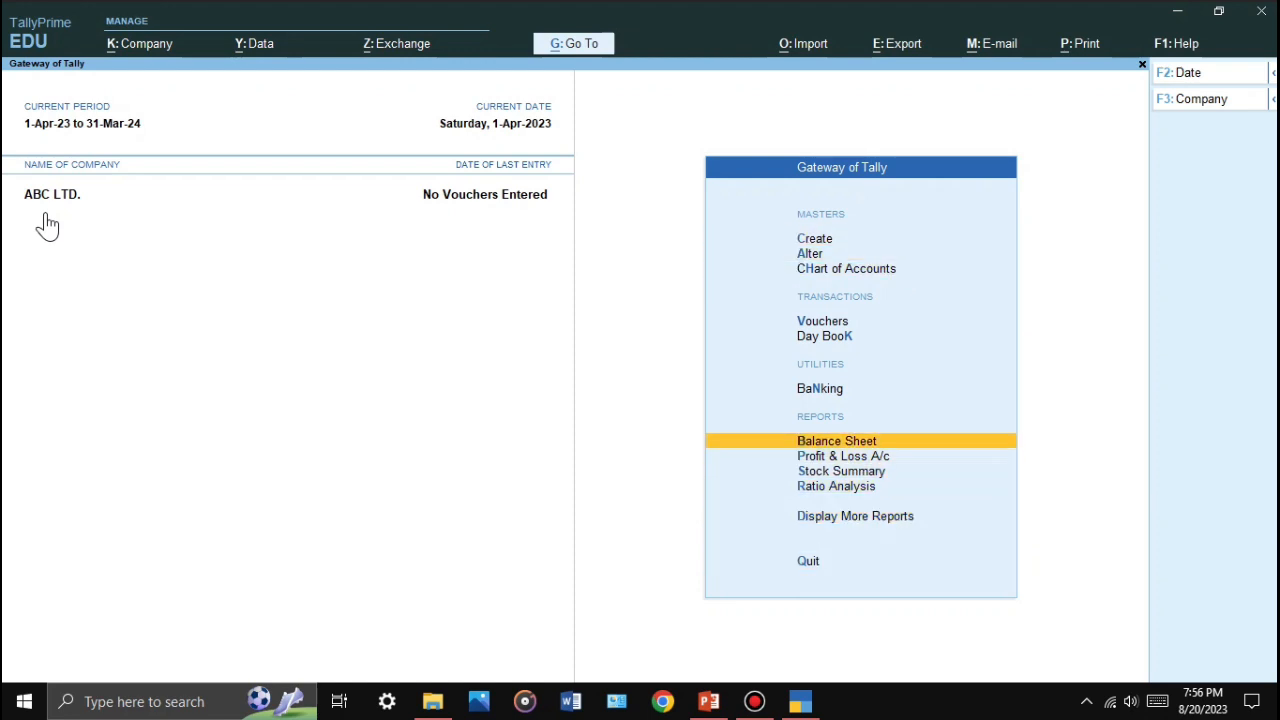
pyautogui.press('Up')
pyautogui.press('Up')
pyautogui.press('Up')
pyautogui.press('Up')
pyautogui.press('Down')
pyautogui.press('Down')
pyautogui.press('Down')
pyautogui.press('Down')
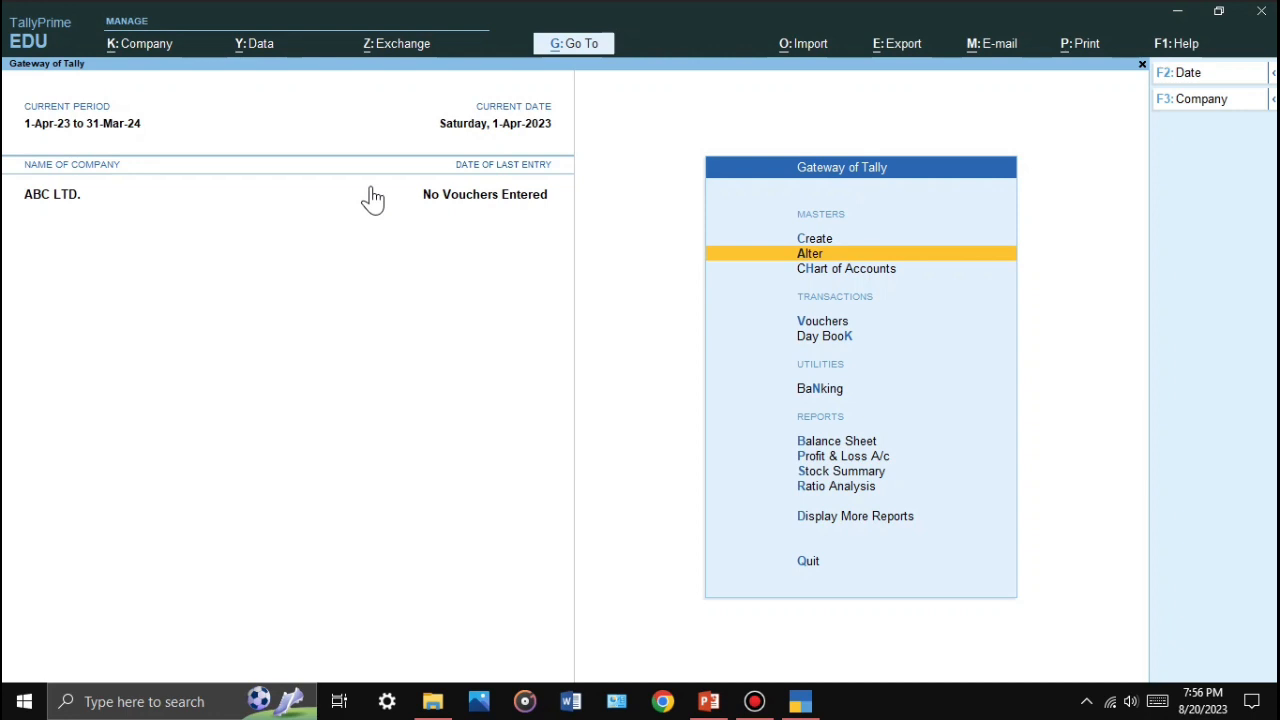
pyautogui.hotkey('alt', 'k')
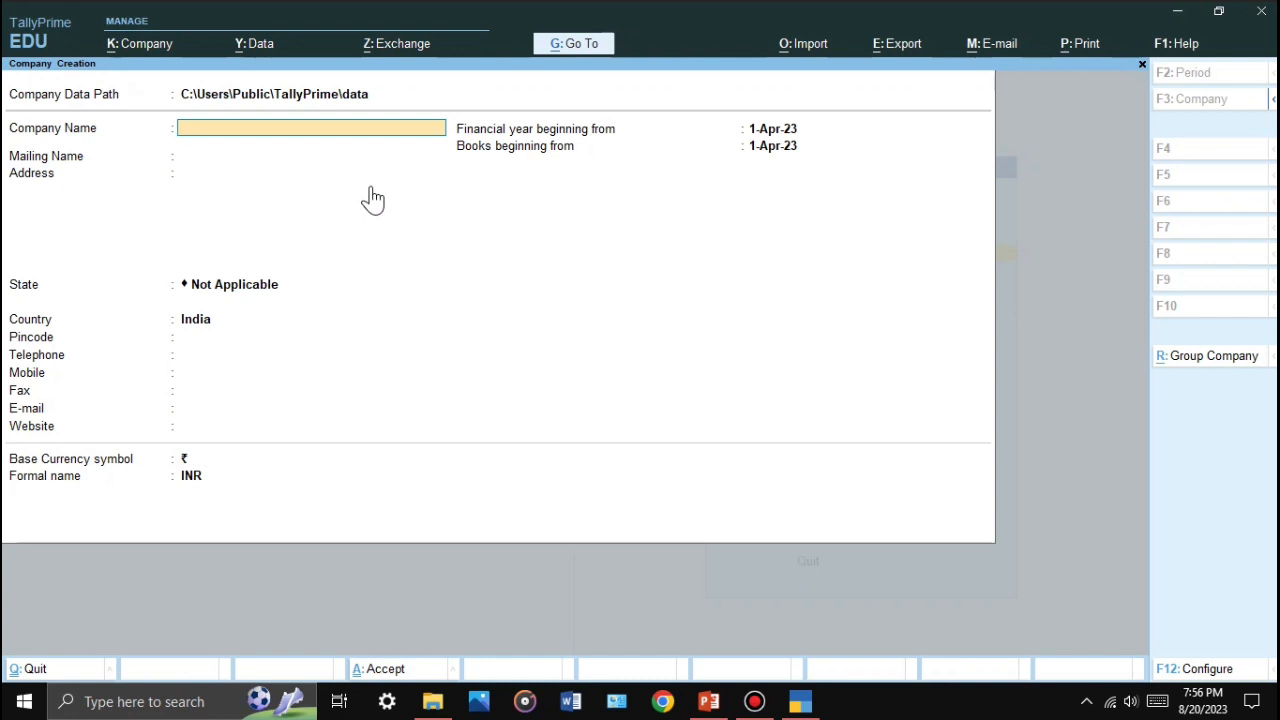
# Step: Fill in a company named ABC LTD with state West Bengal and attempt to save it
pyautogui.write('ABC LTD')
pyautogui.press('Return')
pyautogui.press('Return')
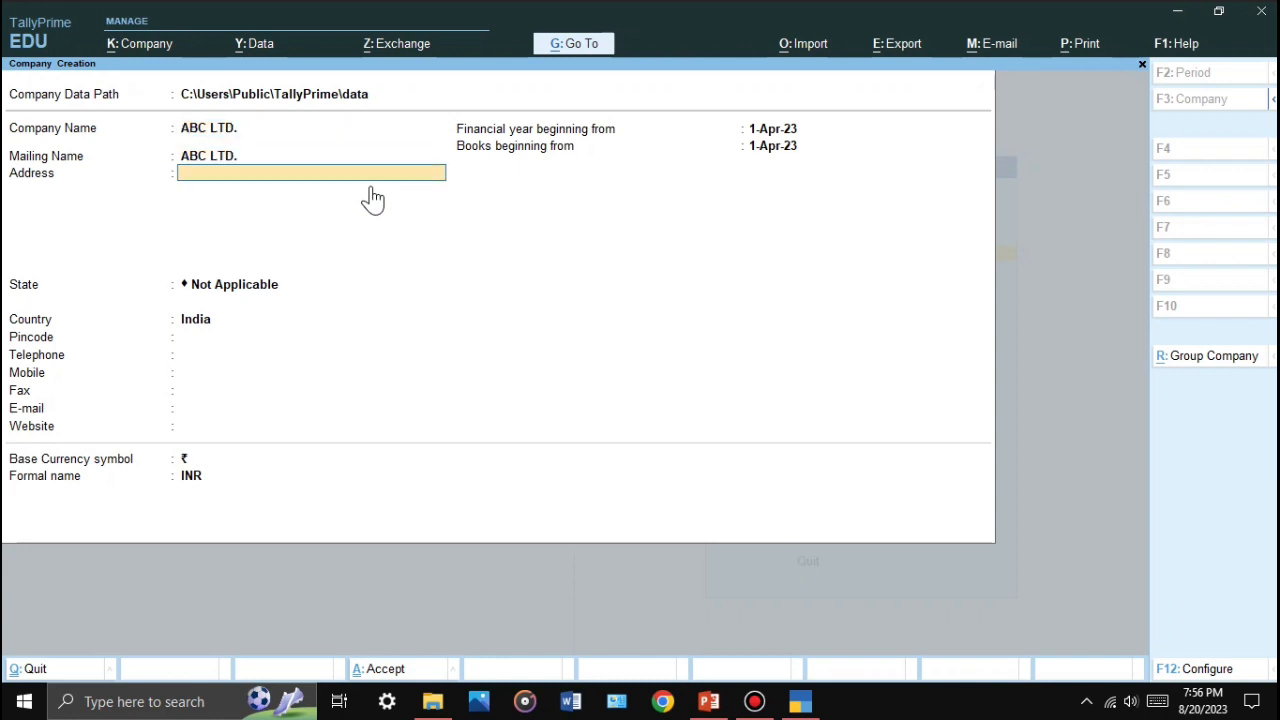
pyautogui.press('Return')
pyautogui.press('Return')
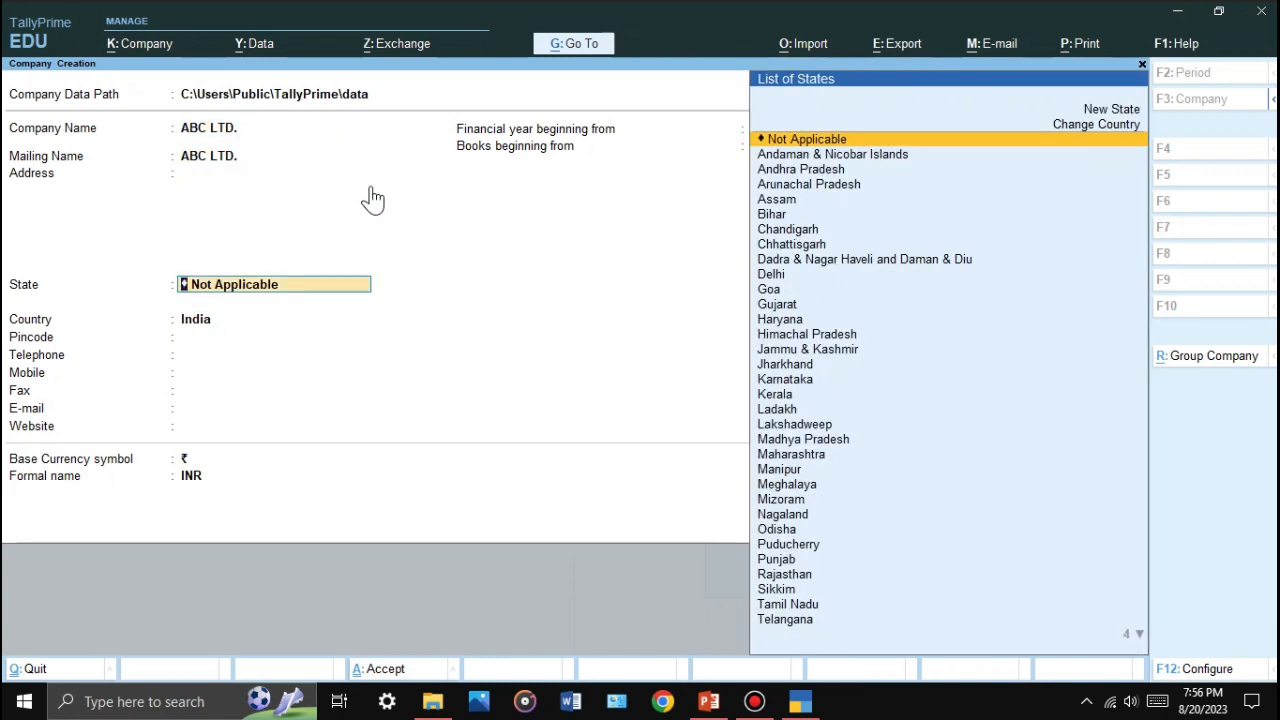
pyautogui.write('We')
pyautogui.press('Return')
pyautogui.press('Return')
pyautogui.press('Return')
pyautogui.press('Return')
pyautogui.press('Return')
pyautogui.press('Return')
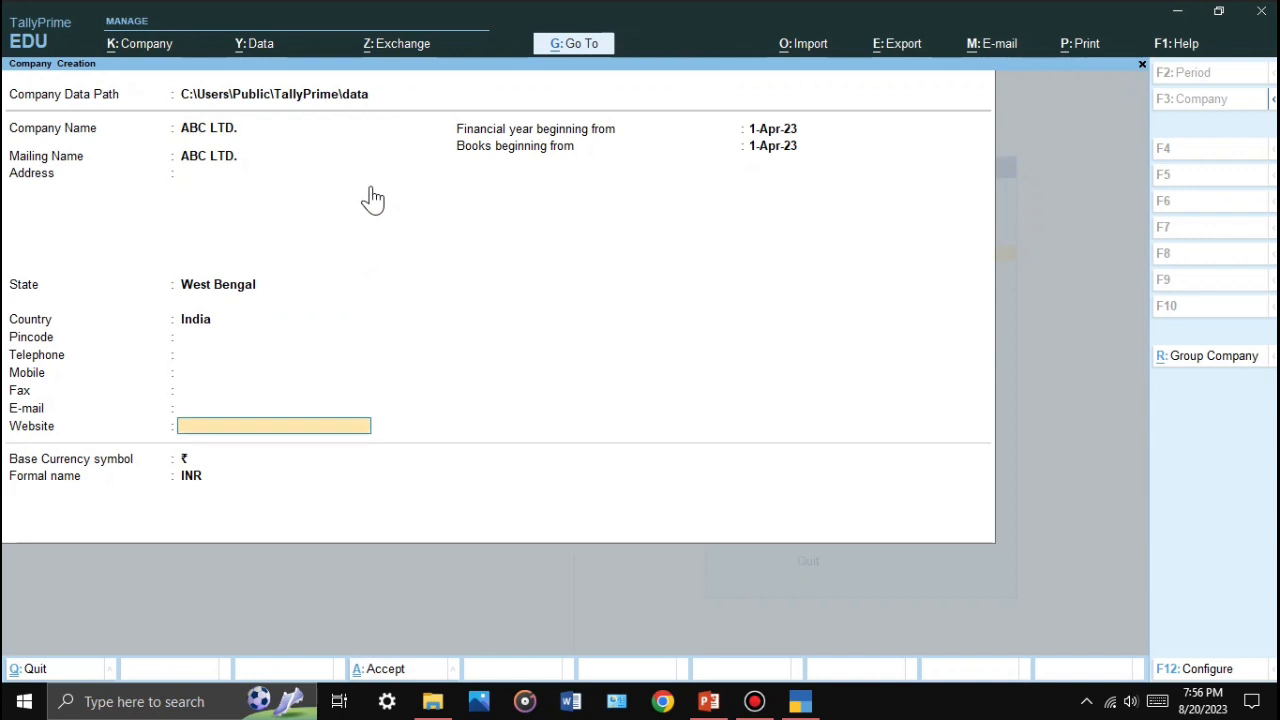
pyautogui.press('Return')
pyautogui.hotkey('ctrl', 'a')
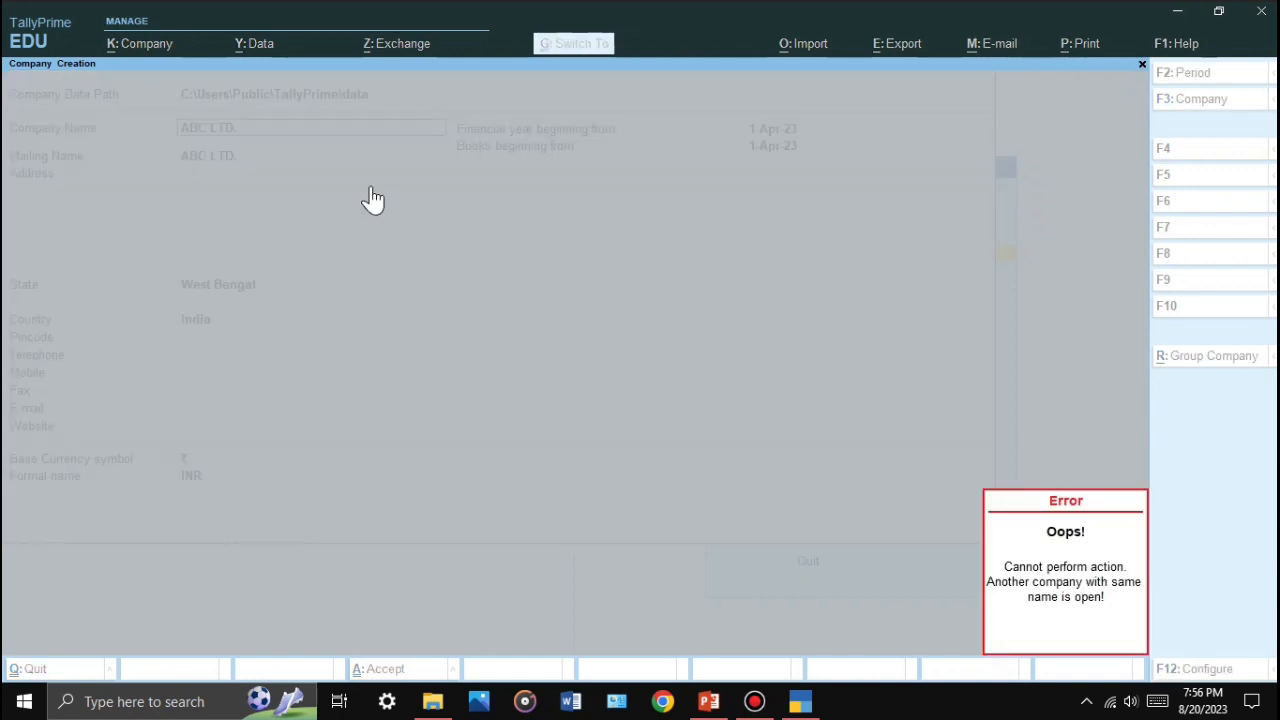
# Step: Dismiss the duplicate-name error, clear the name, and quit the creation form
pyautogui.press('Return')
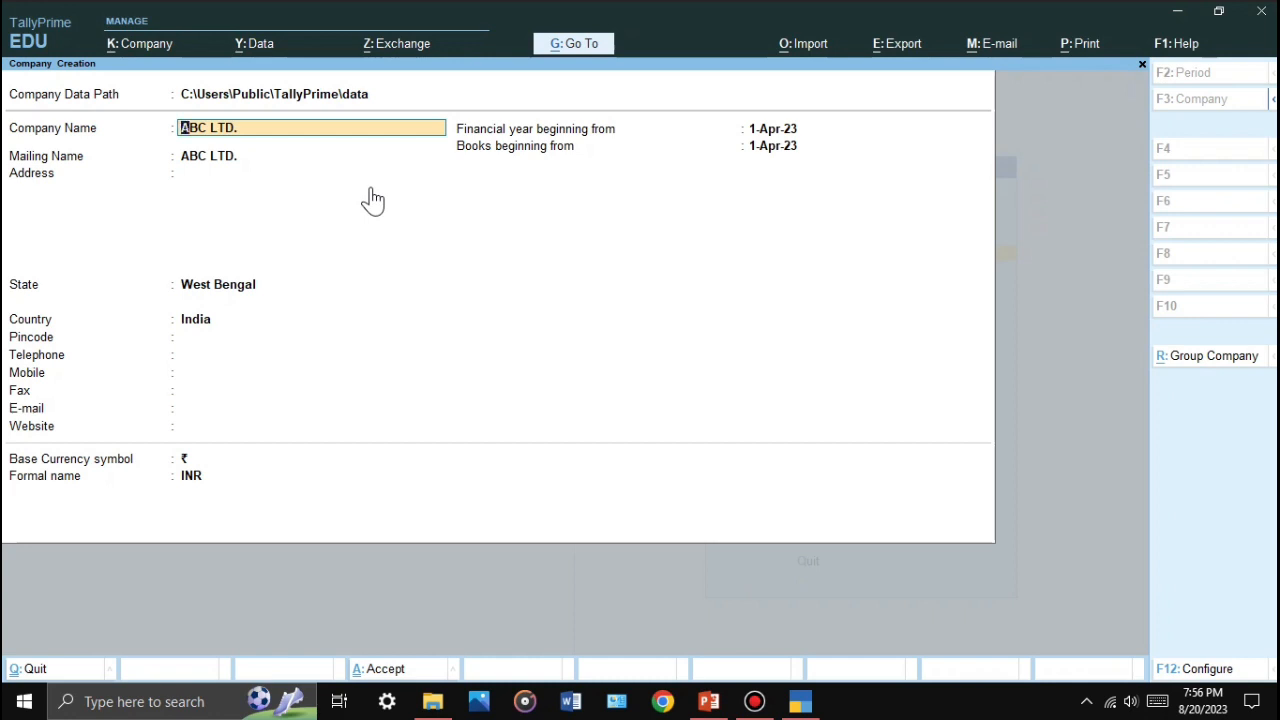
pyautogui.press('BackSpace')
pyautogui.press('Escape')
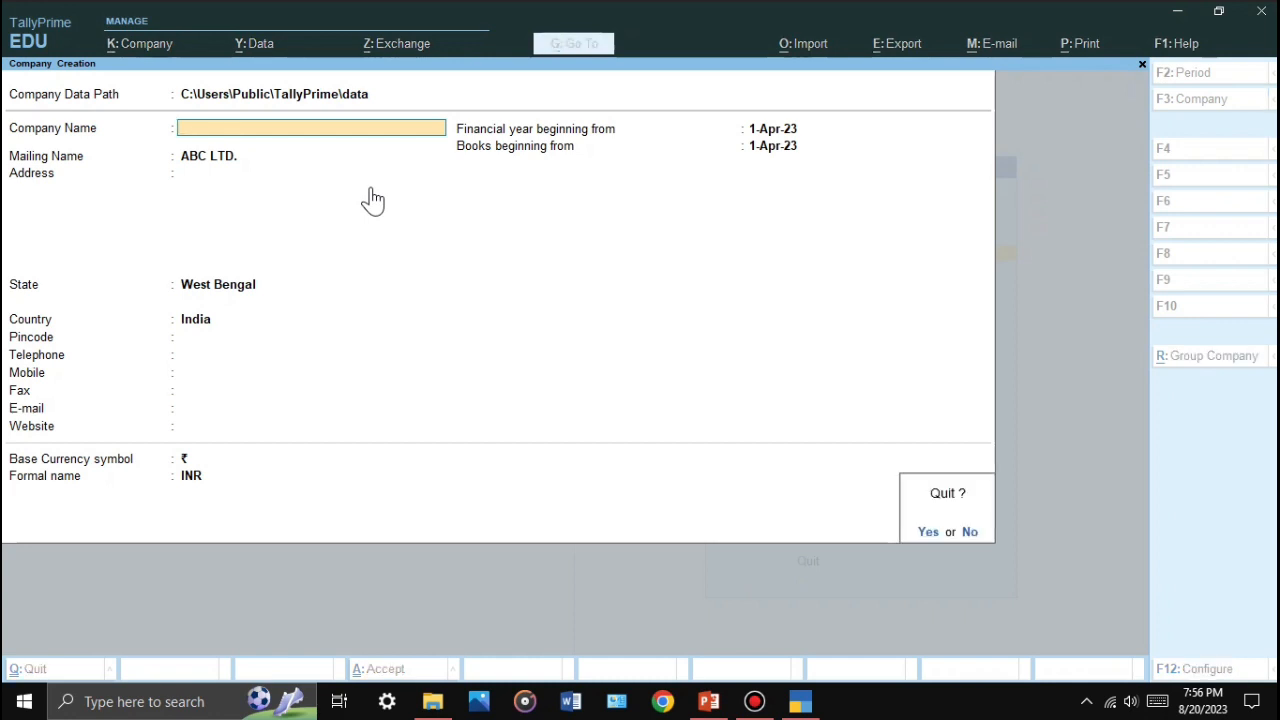
pyautogui.press('y')
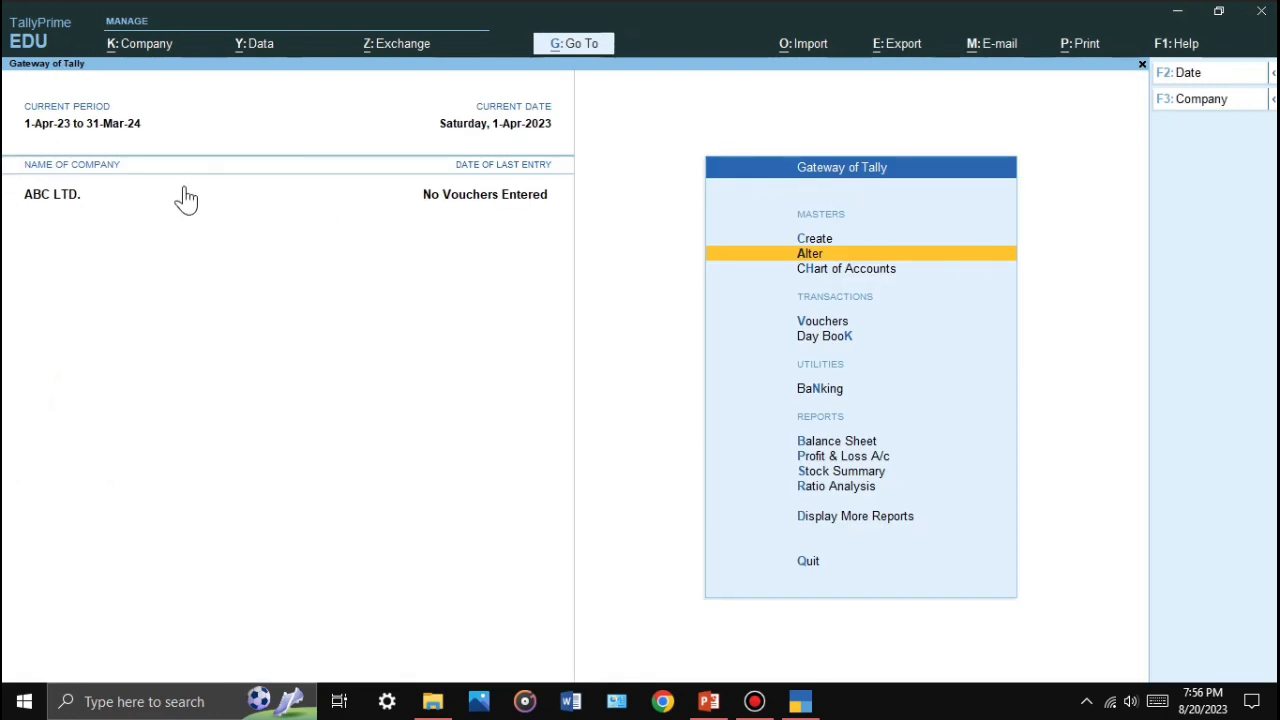
# Step: Create a company named DEF LTD with state West Bengal and save its details
pyautogui.hotkey('alt', 'k')
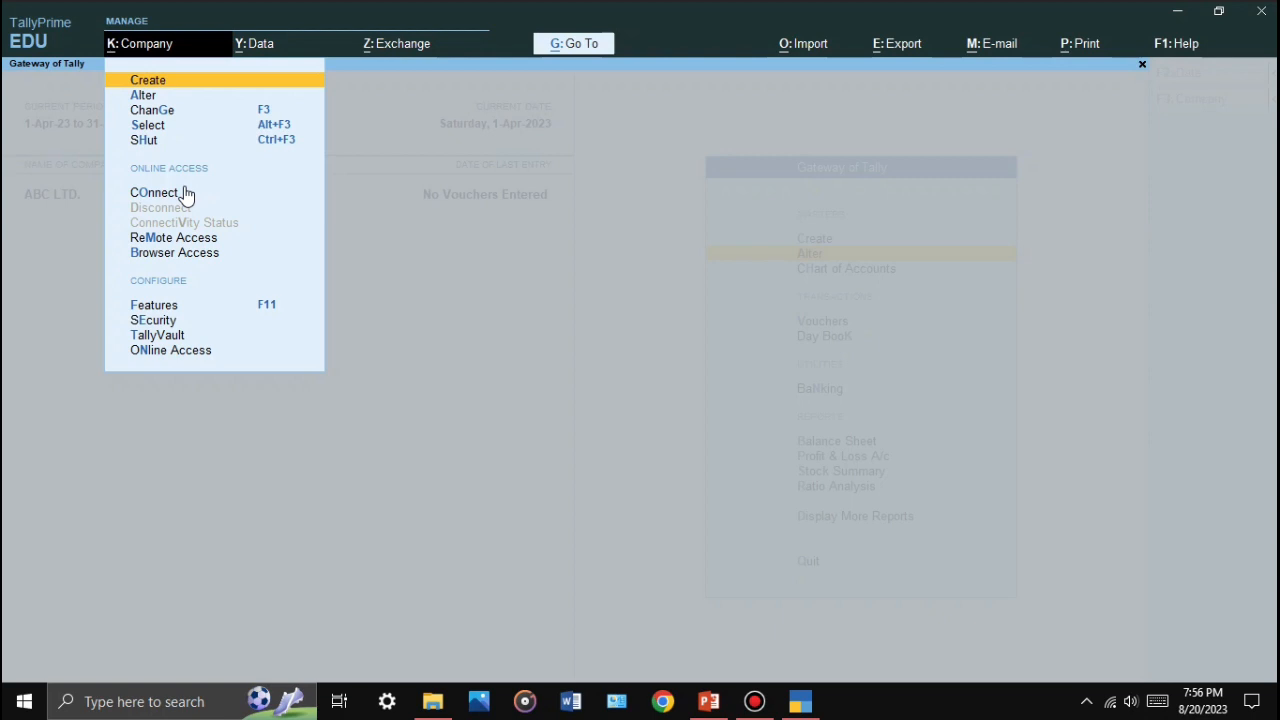
pyautogui.click(184, 190)
pyautogui.press('Return')
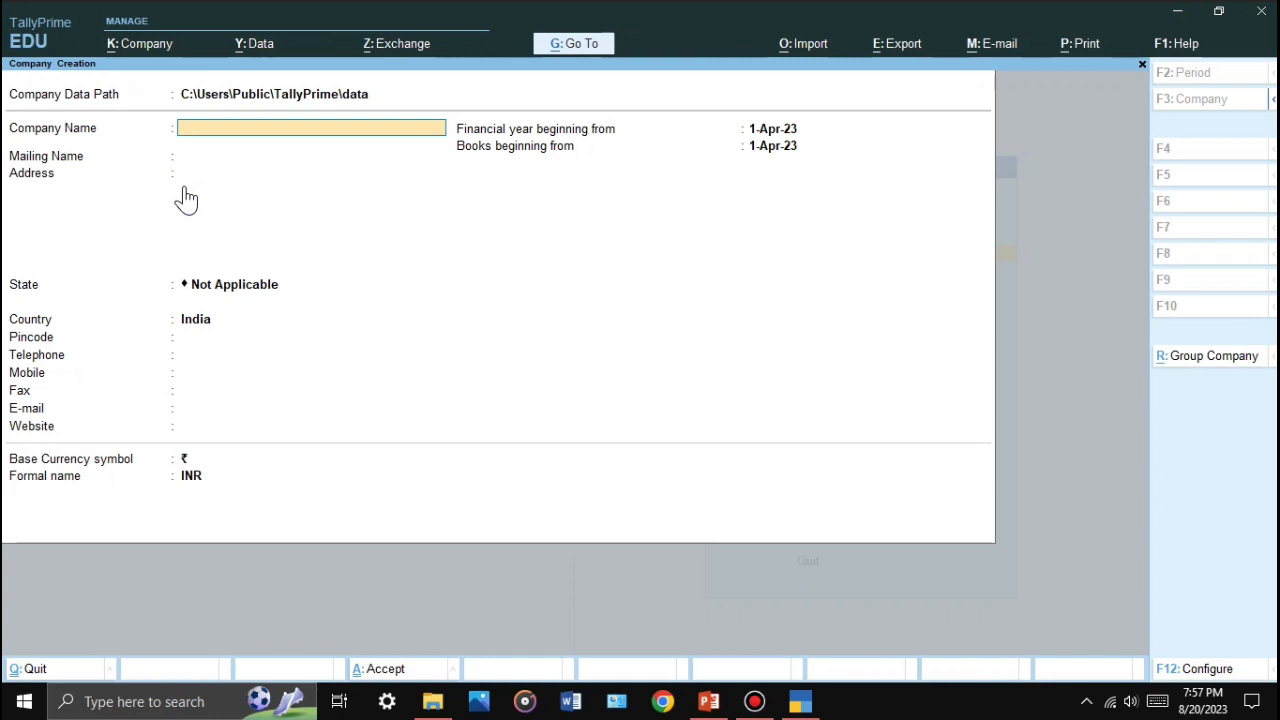
pyautogui.write('DEF LTD.')
pyautogui.press('Return')
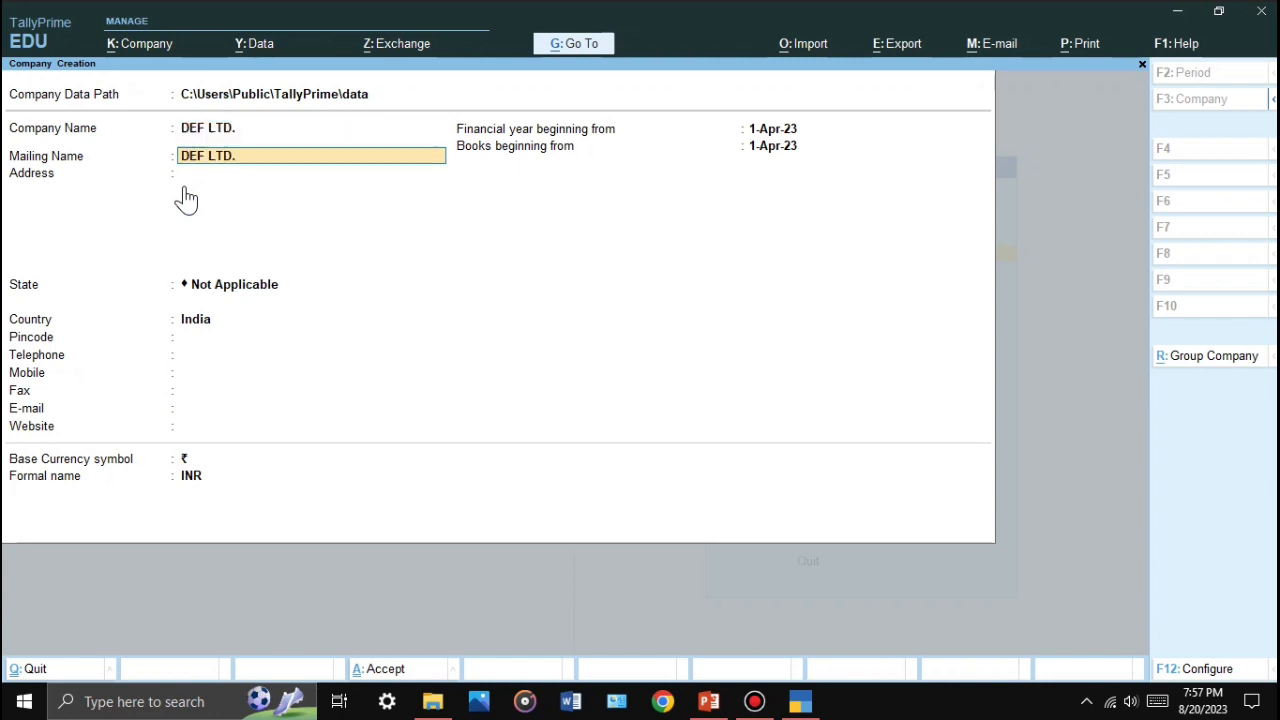
pyautogui.press('Return')
pyautogui.press('Return')
pyautogui.press('Return')
pyautogui.press('BackSpace')
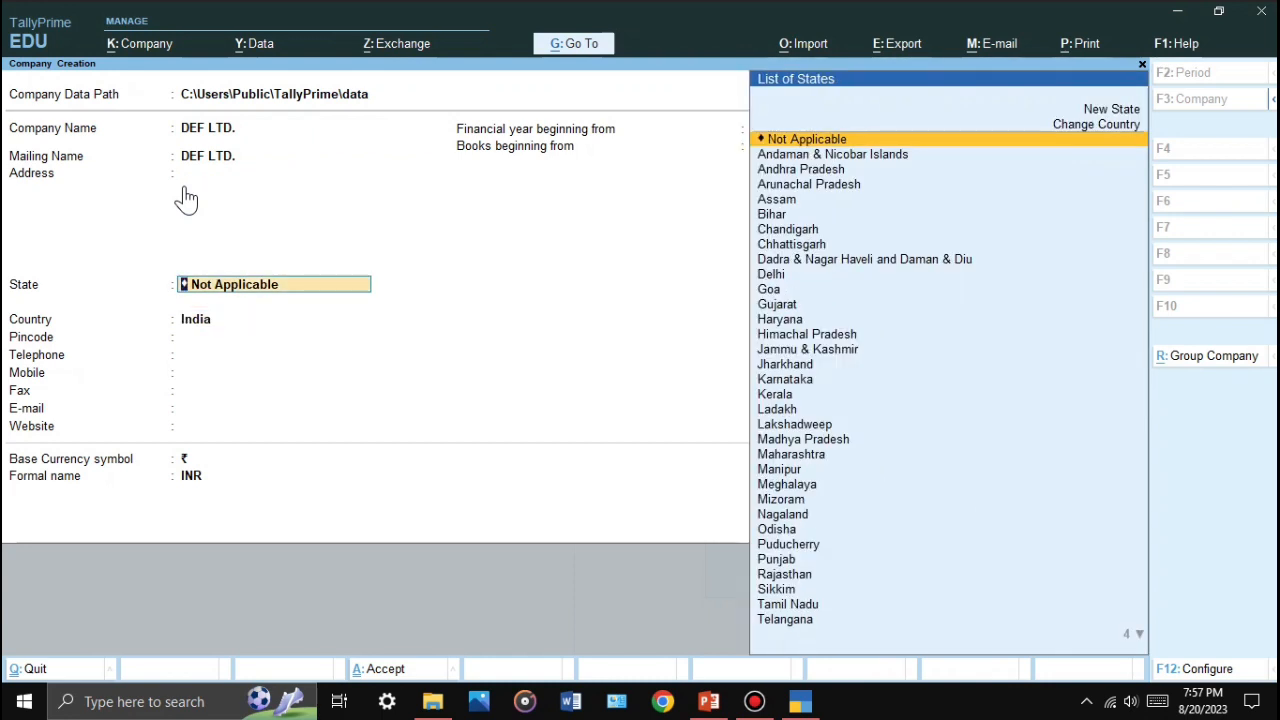
pyautogui.write('W')
pyautogui.press('Return')
pyautogui.press('Return')
pyautogui.press('Return')
pyautogui.press('Return')
pyautogui.press('Return')
pyautogui.press('Return')
pyautogui.press('Return')
pyautogui.press('Return')
pyautogui.press('Return')
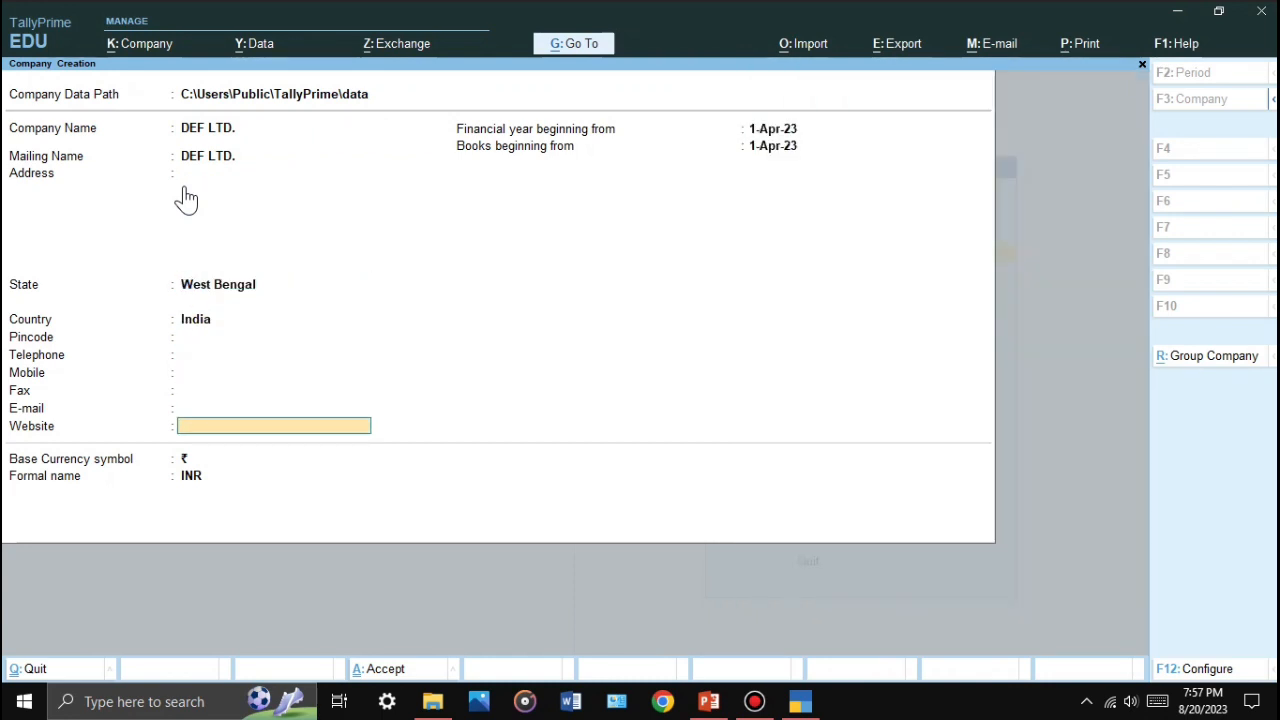
pyautogui.press('ctrl')
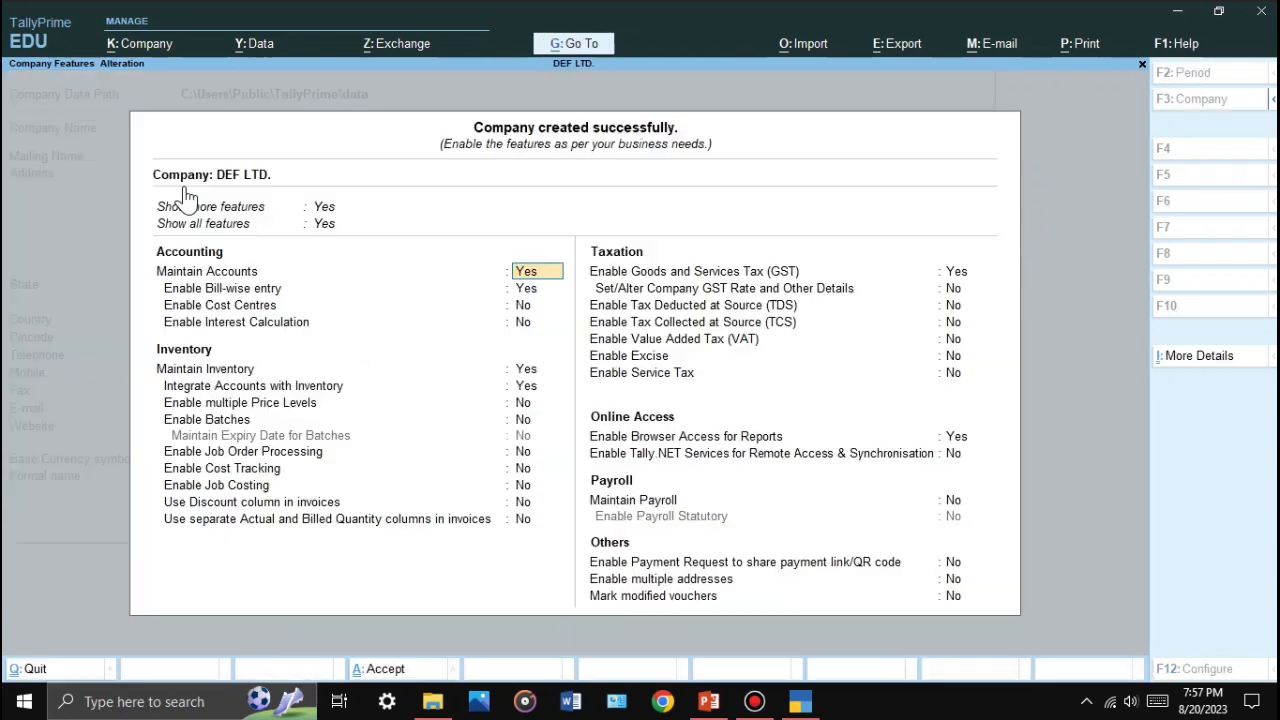
# Step: Set Enable GST to No for DEF LTD. and save the company features
pyautogui.press('Return')
pyautogui.press('Return')
pyautogui.press('Return')
pyautogui.press('Return')
pyautogui.press('Return')
pyautogui.press('Return')
pyautogui.press('Return')
pyautogui.press('Return')
pyautogui.press('Return')
pyautogui.press('Return')
pyautogui.press('Return')
pyautogui.press('Return')
pyautogui.press('Return')
pyautogui.press('Return')
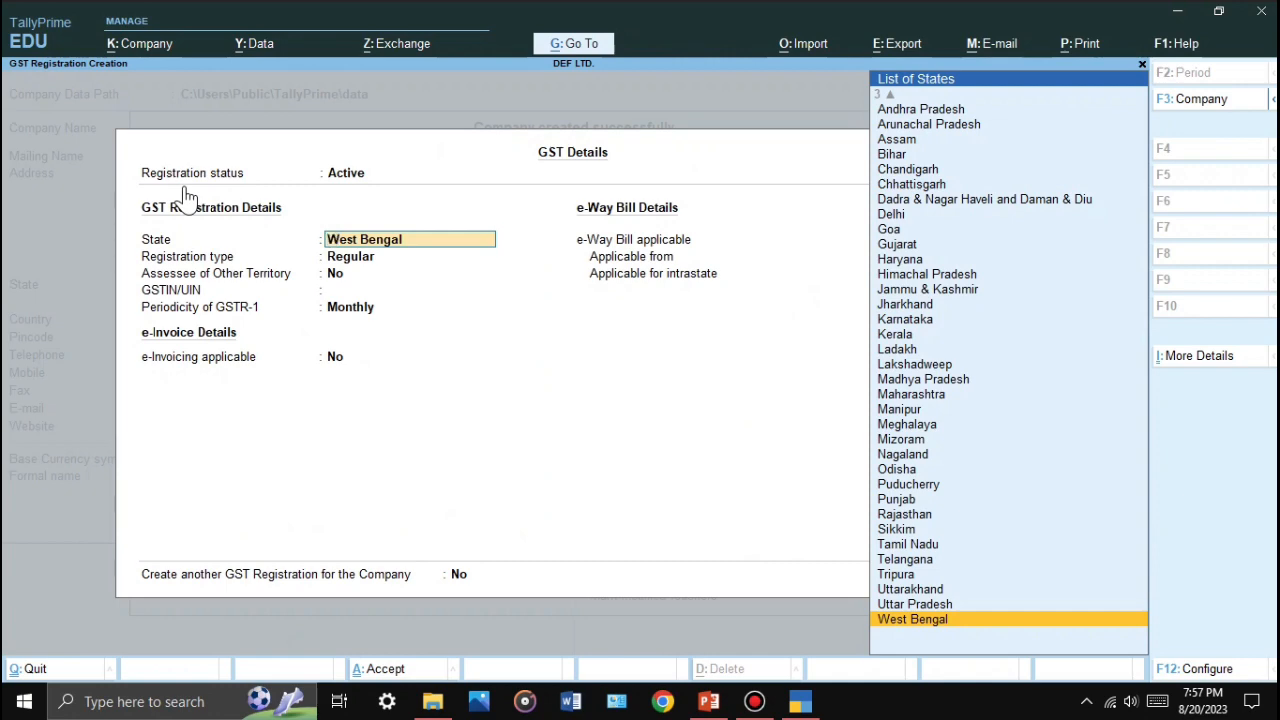
pyautogui.press('Escape')
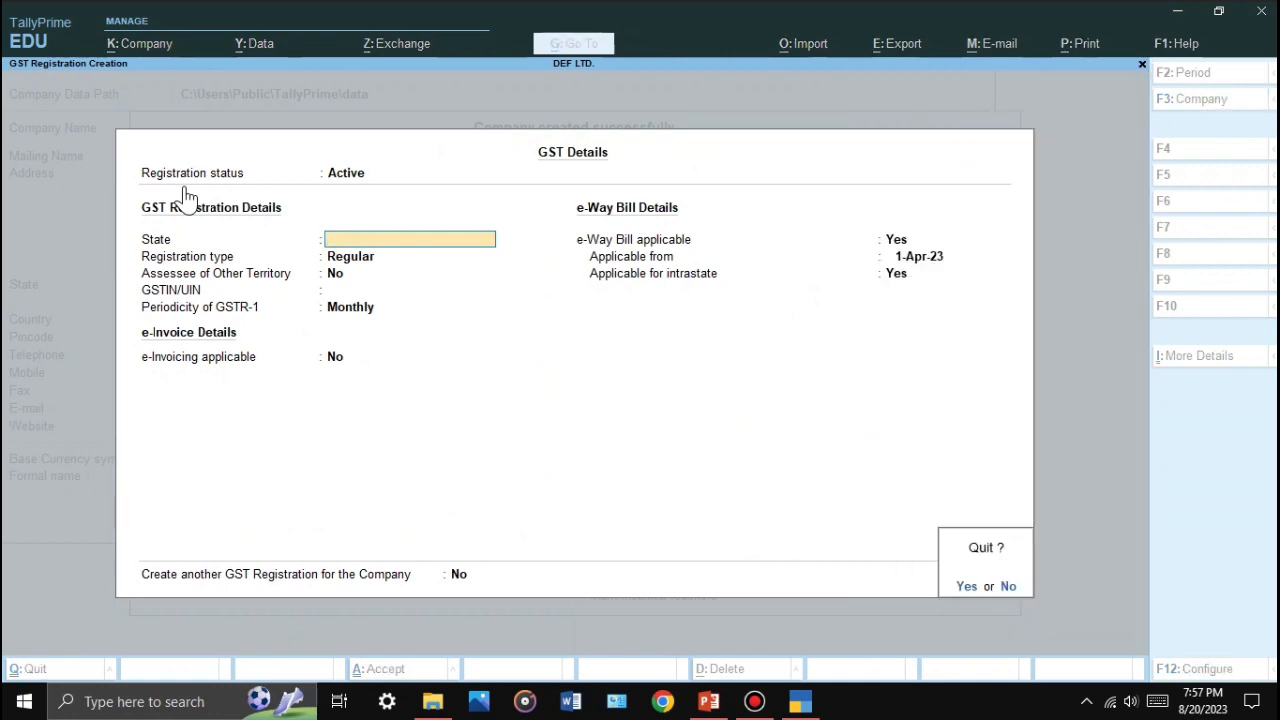
pyautogui.press('y')
pyautogui.press('Up')
pyautogui.write('n')
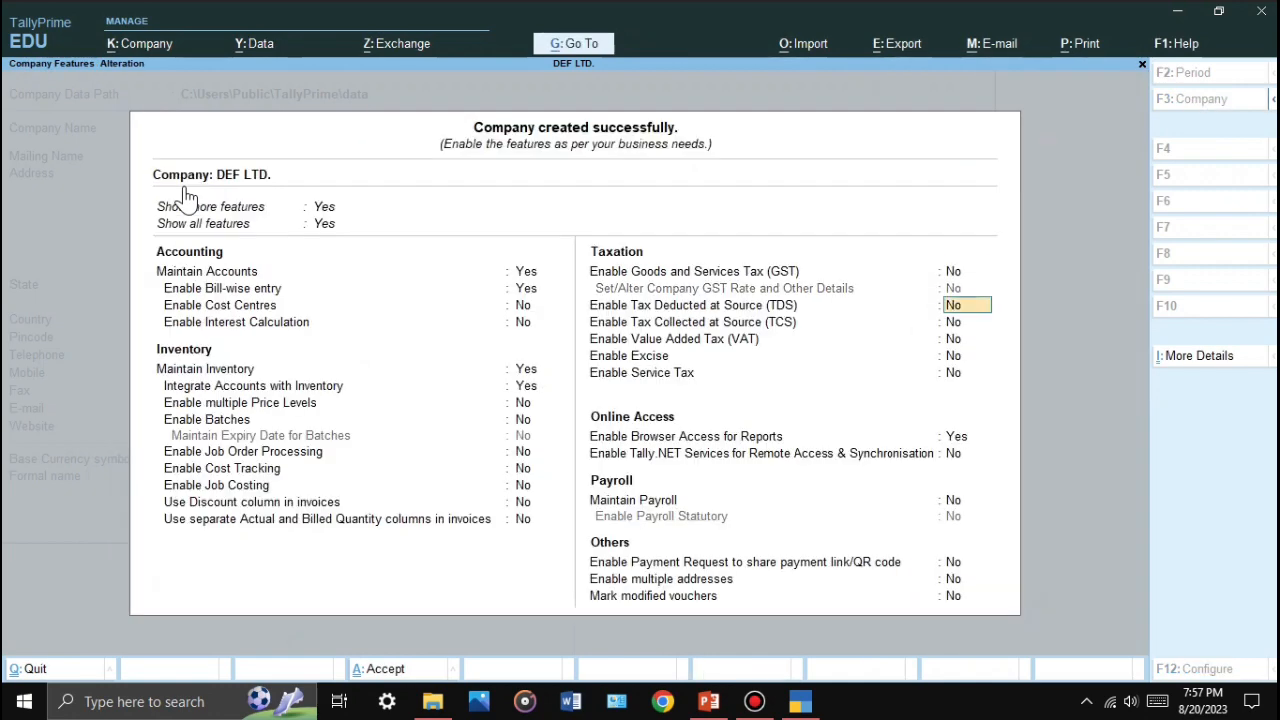
pyautogui.write('n')
pyautogui.hotkey('ctrl', 'a')
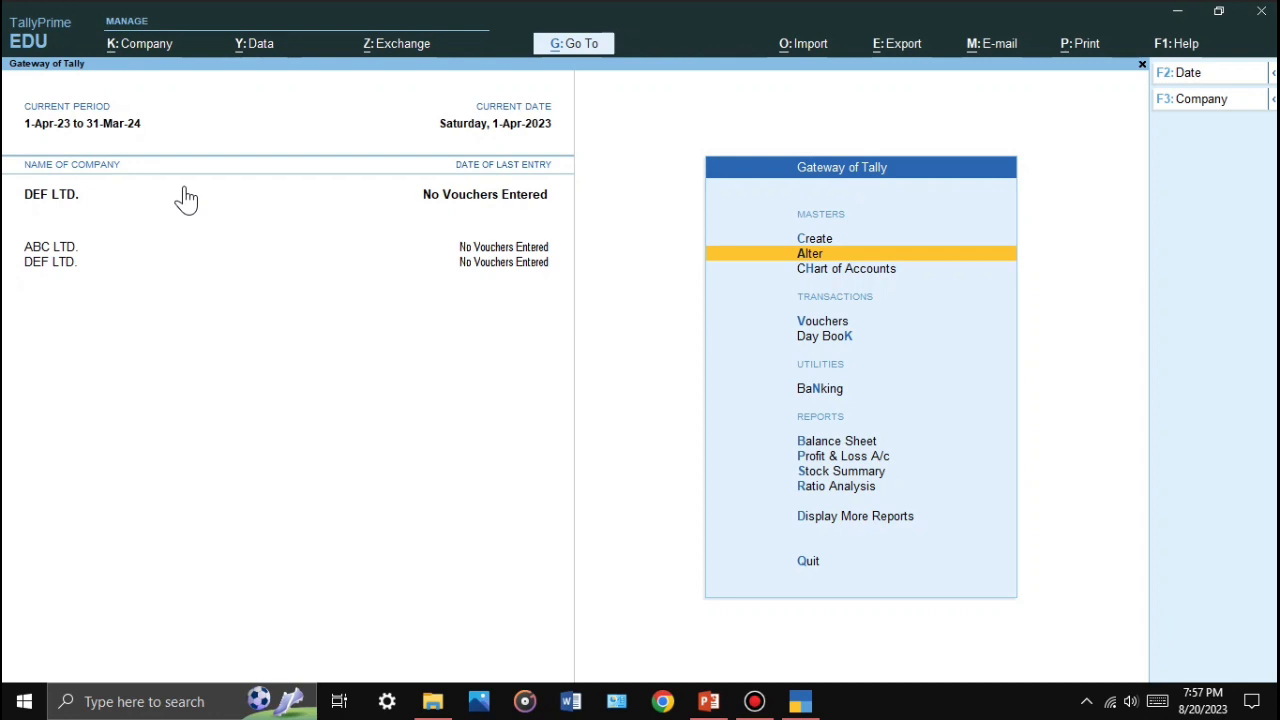
# Step: Select ABC LTD. from the List of Companies via the Company menu to make it active
pyautogui.hotkey('alt', 'k')
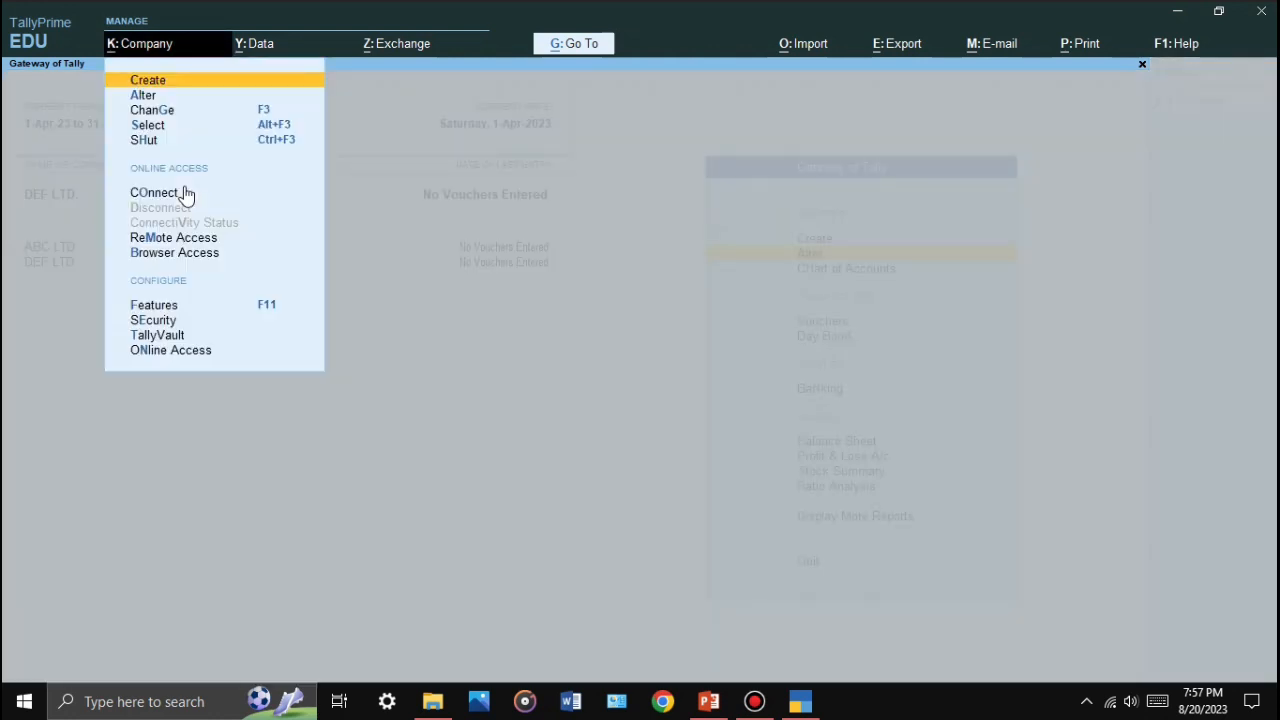
pyautogui.press('Down')
pyautogui.press('Down')
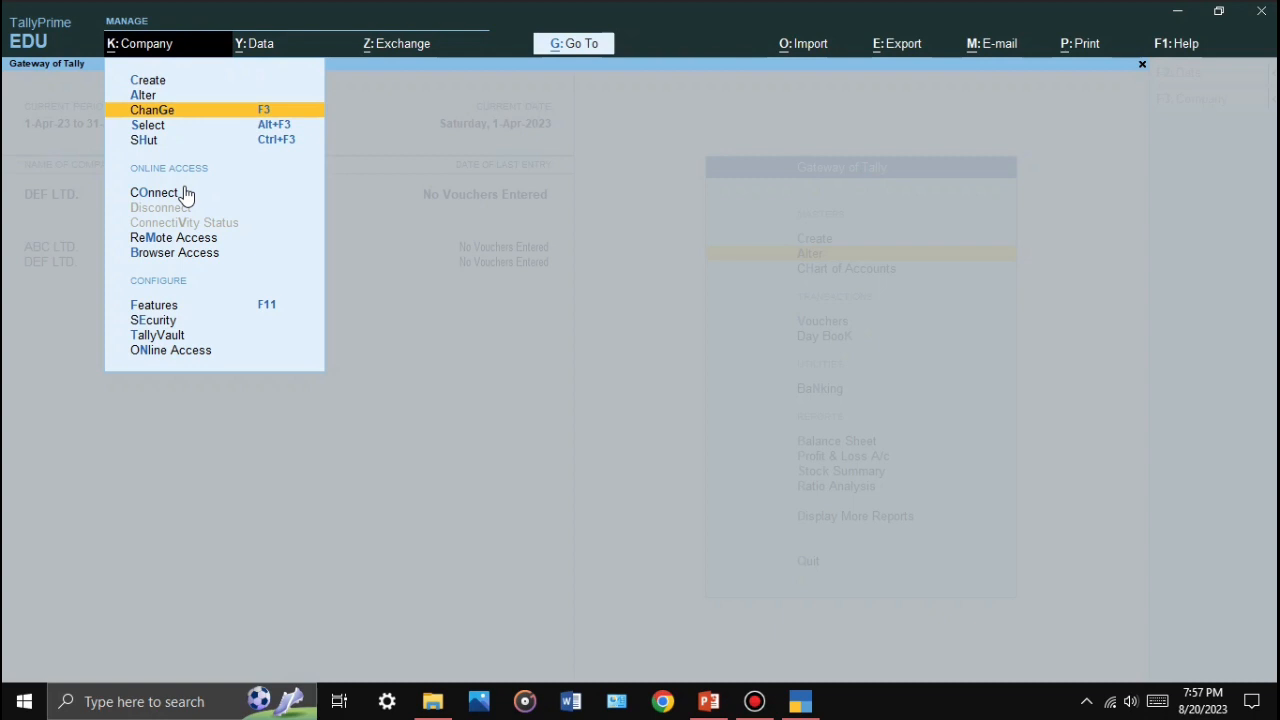
pyautogui.press('Down')
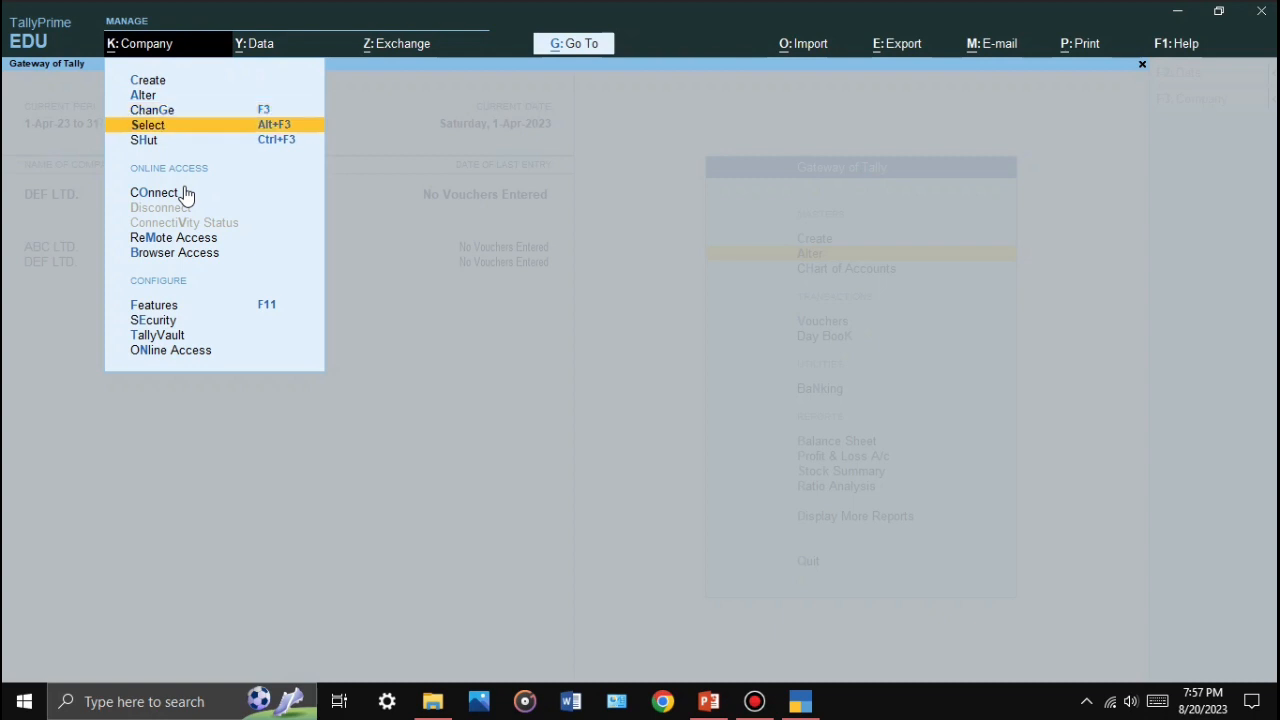
pyautogui.press('Return')
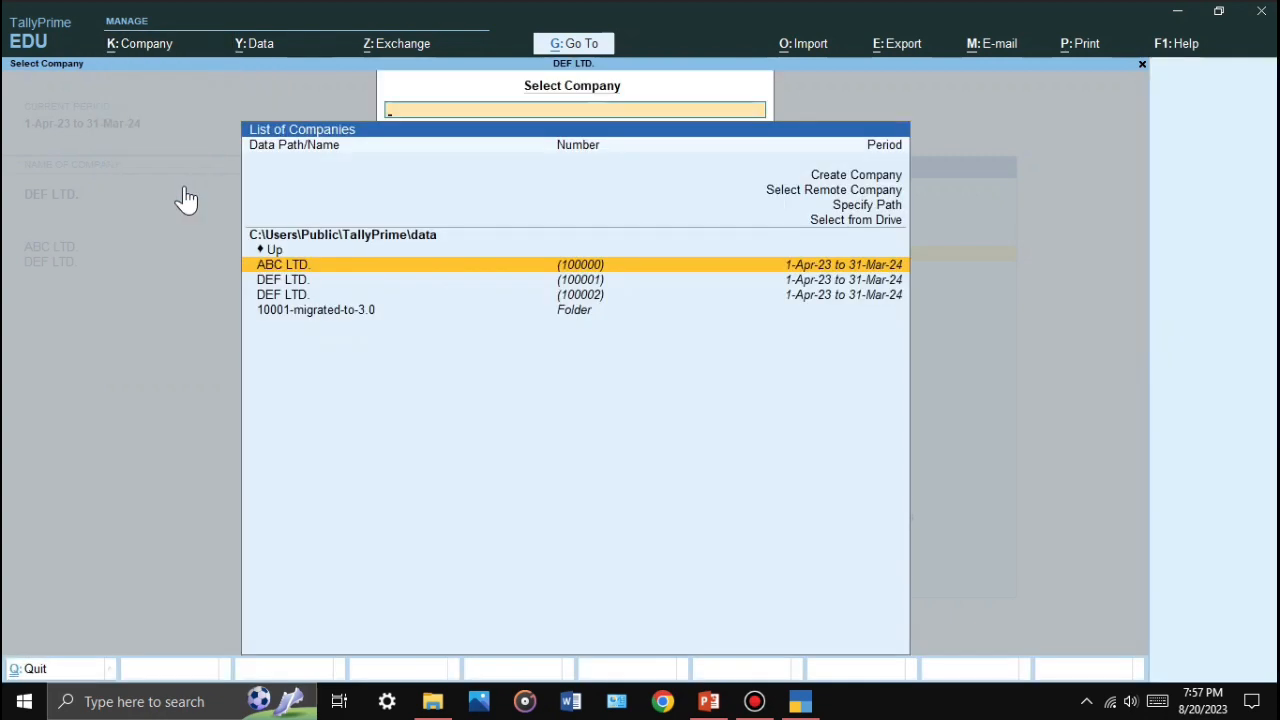
pyautogui.press('Down')
pyautogui.press('Down')
pyautogui.press('Up')
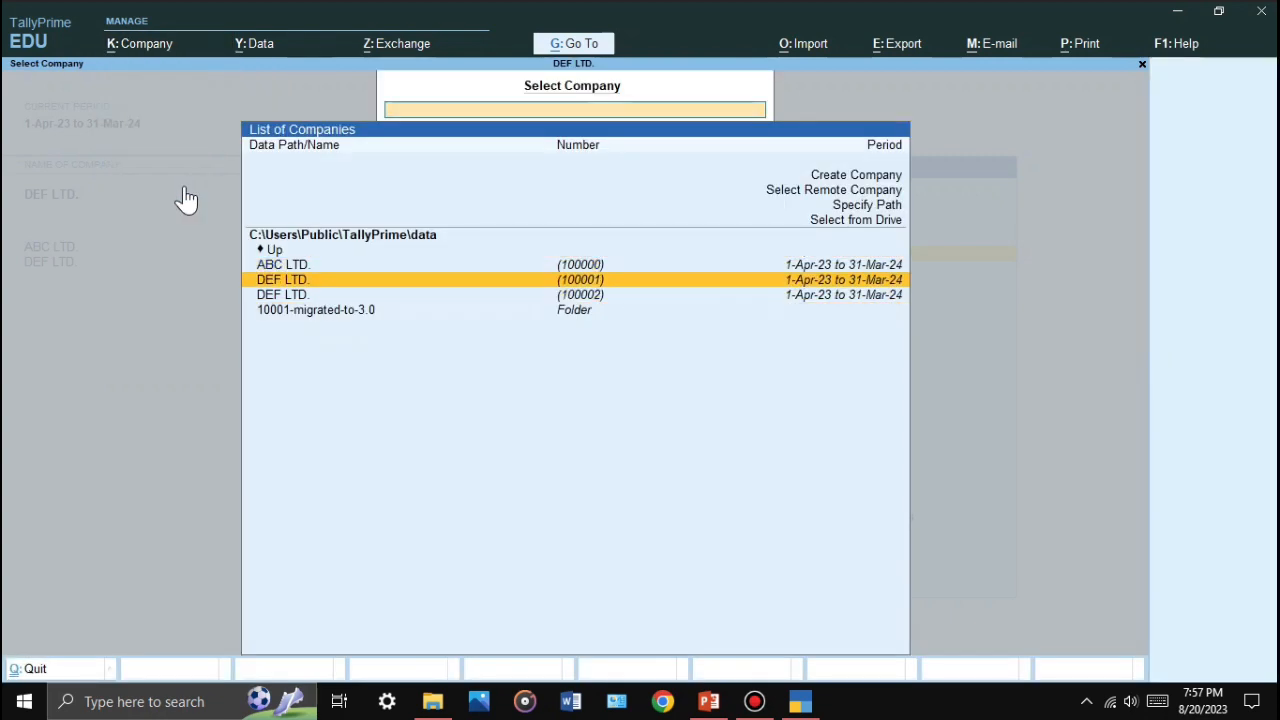
pyautogui.press('Down')
pyautogui.press('Up')
pyautogui.press('Down')
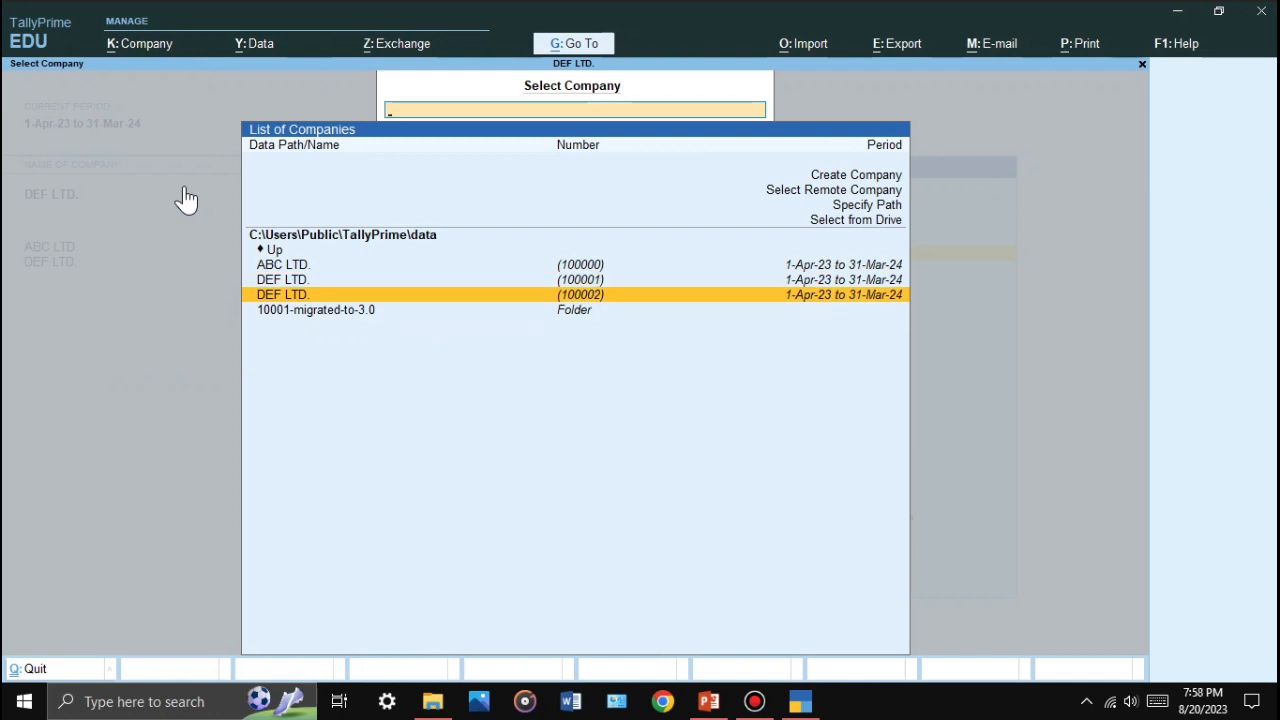
pyautogui.press('Up')
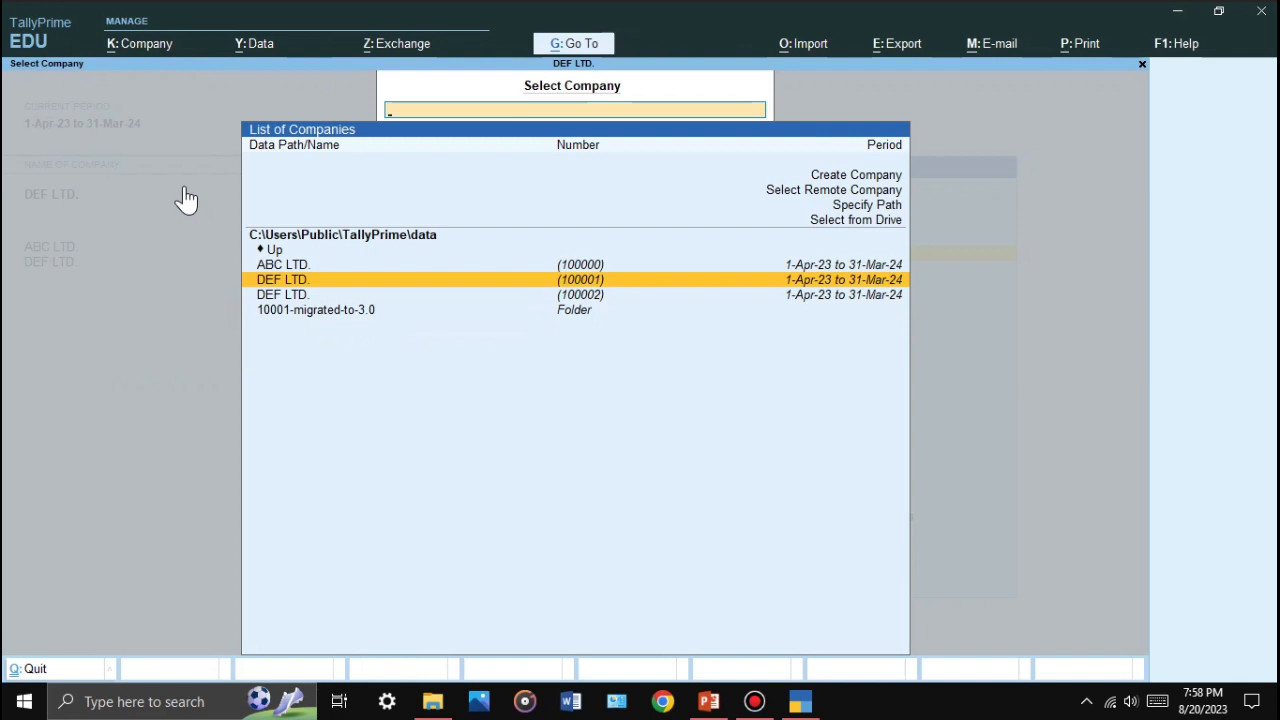
pyautogui.press('Up')
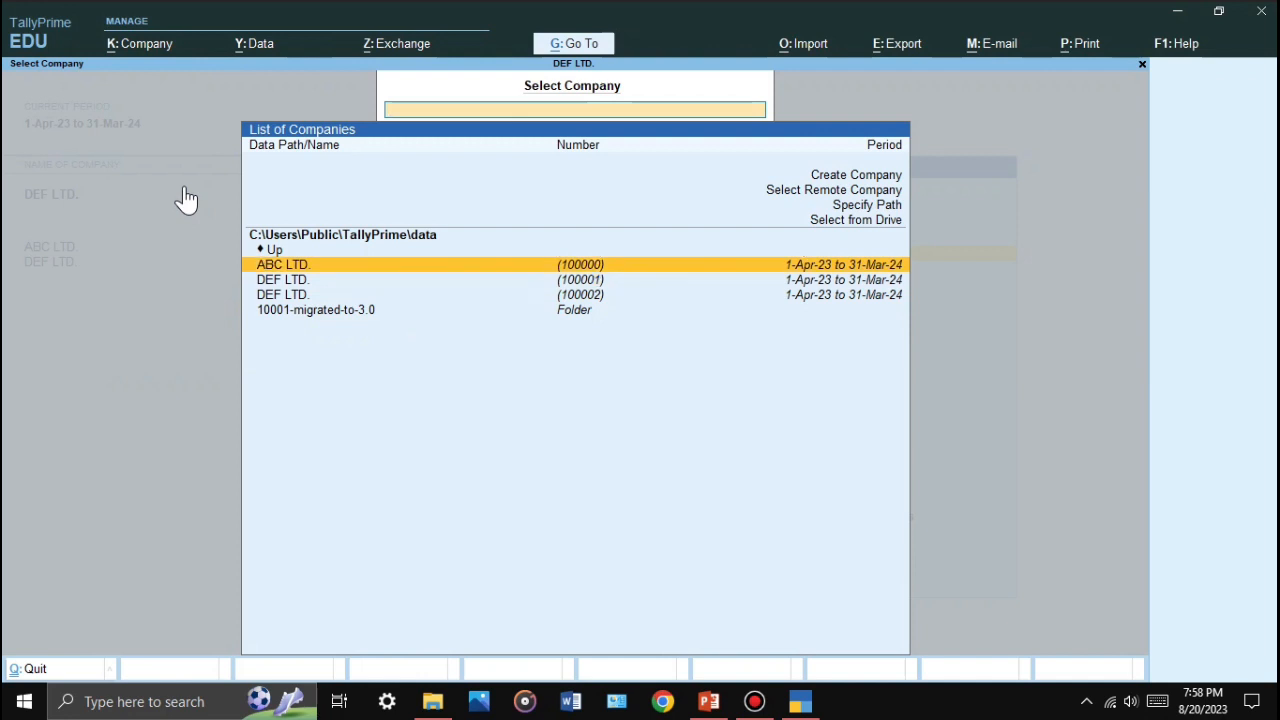
pyautogui.press('Return')
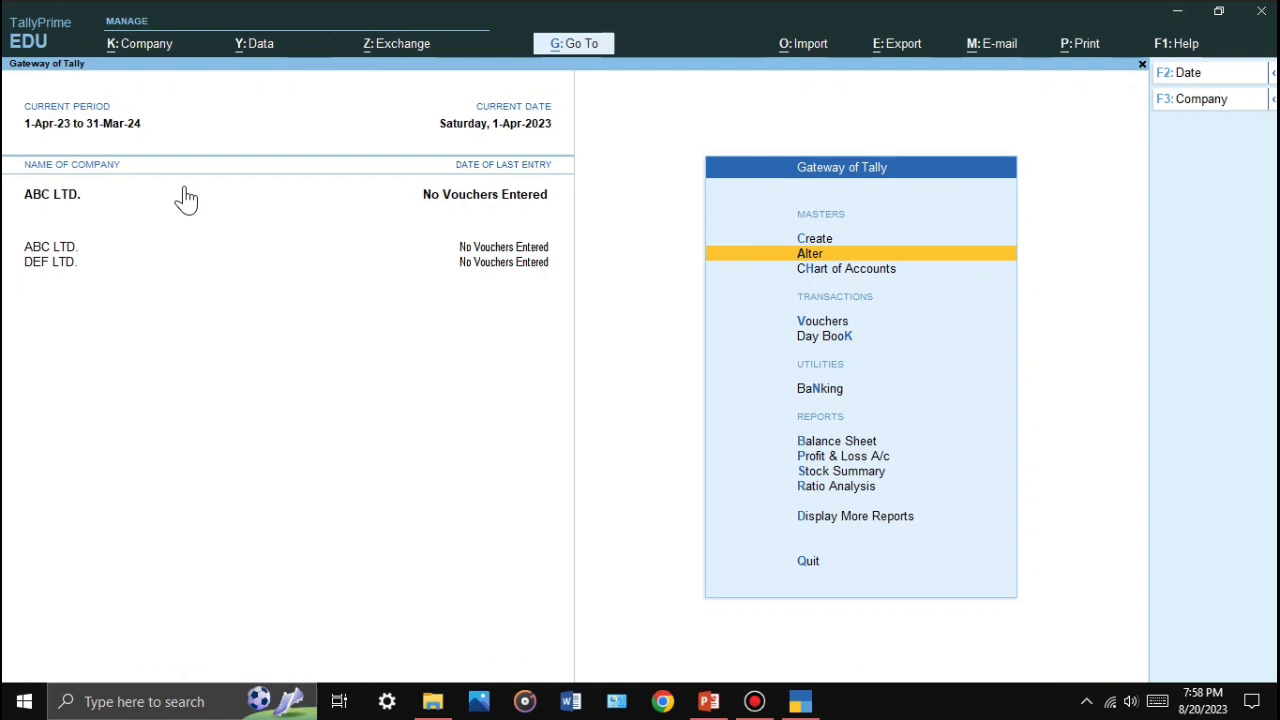
# Step: Load DEF LTD. as the current company via Alt+F3, after dismissing a duplicate-name warning
pyautogui.click(186, 197)
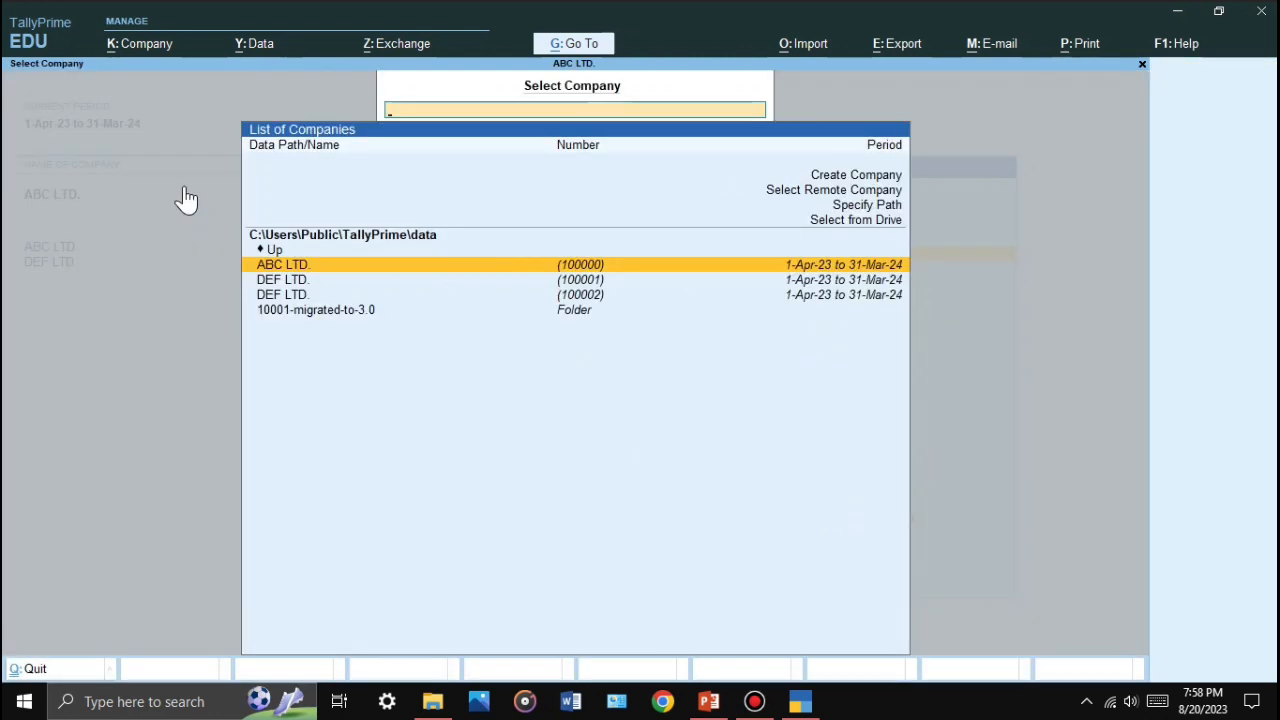
pyautogui.press('Down')
pyautogui.press('Down')
pyautogui.press('Up')
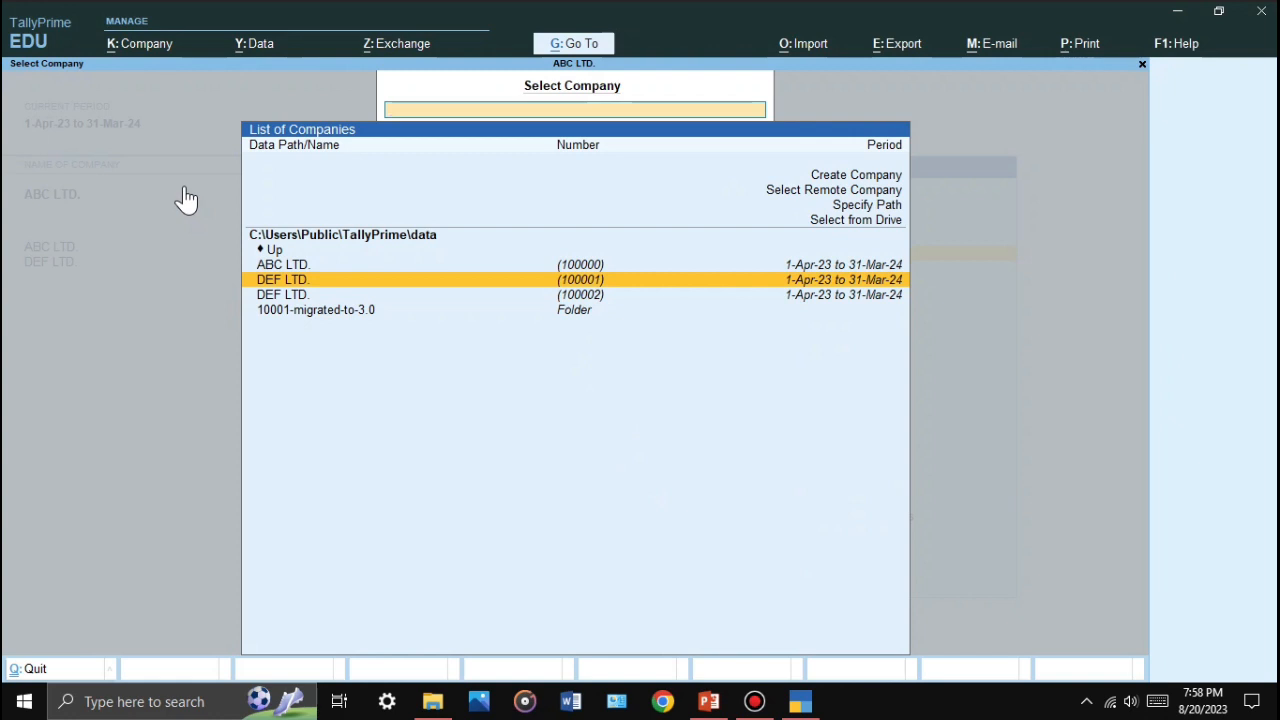
pyautogui.press('Return')
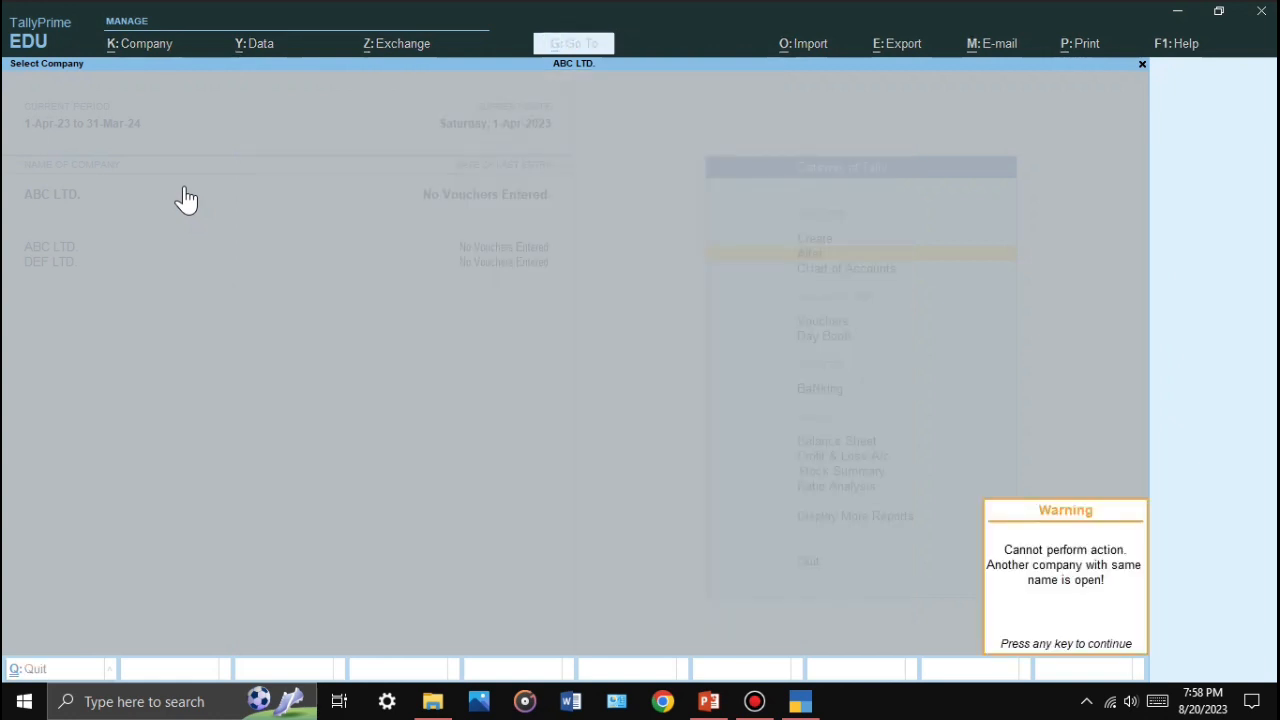
pyautogui.press('Escape')
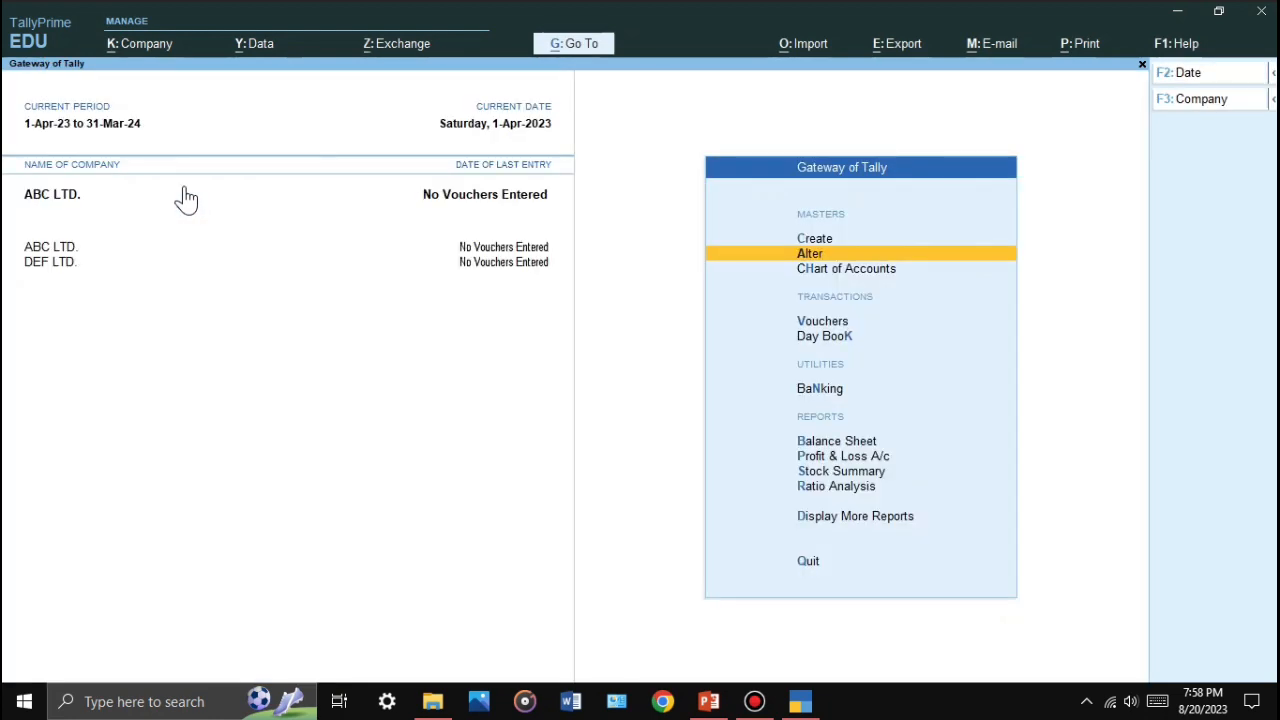
pyautogui.press('alt')
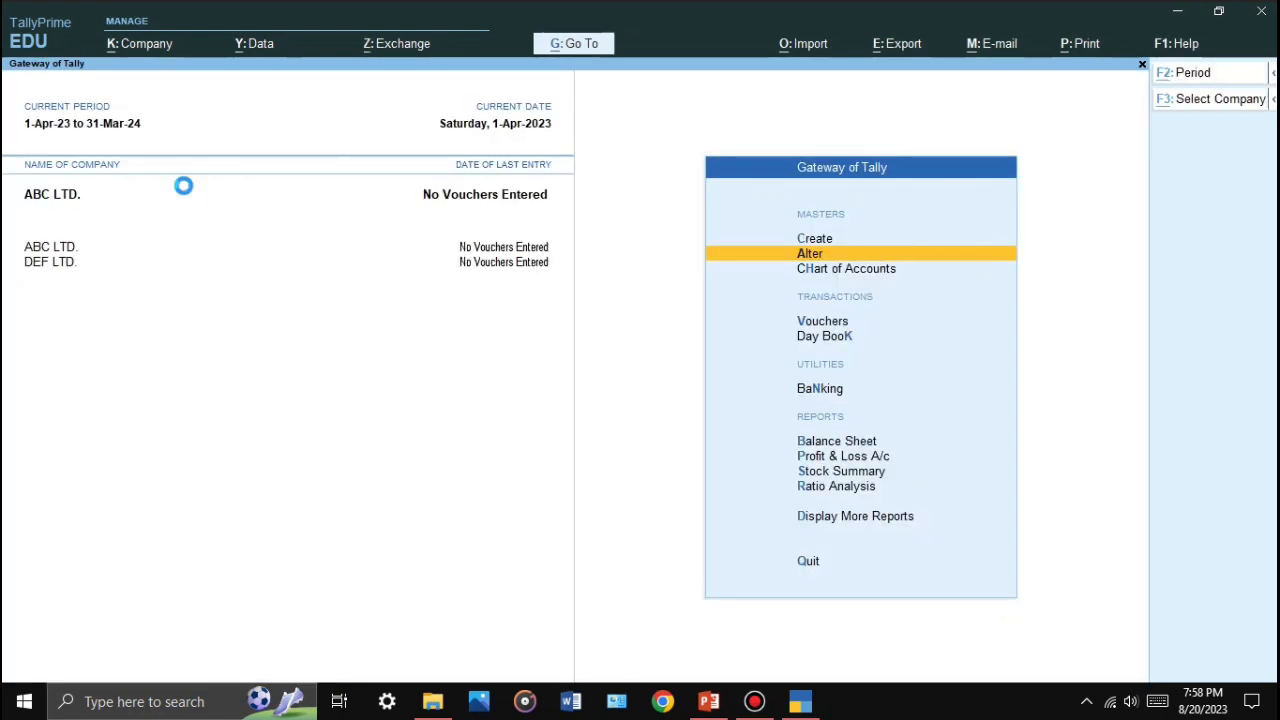
pyautogui.hotkey('alt', 'F3')
pyautogui.press('Down')
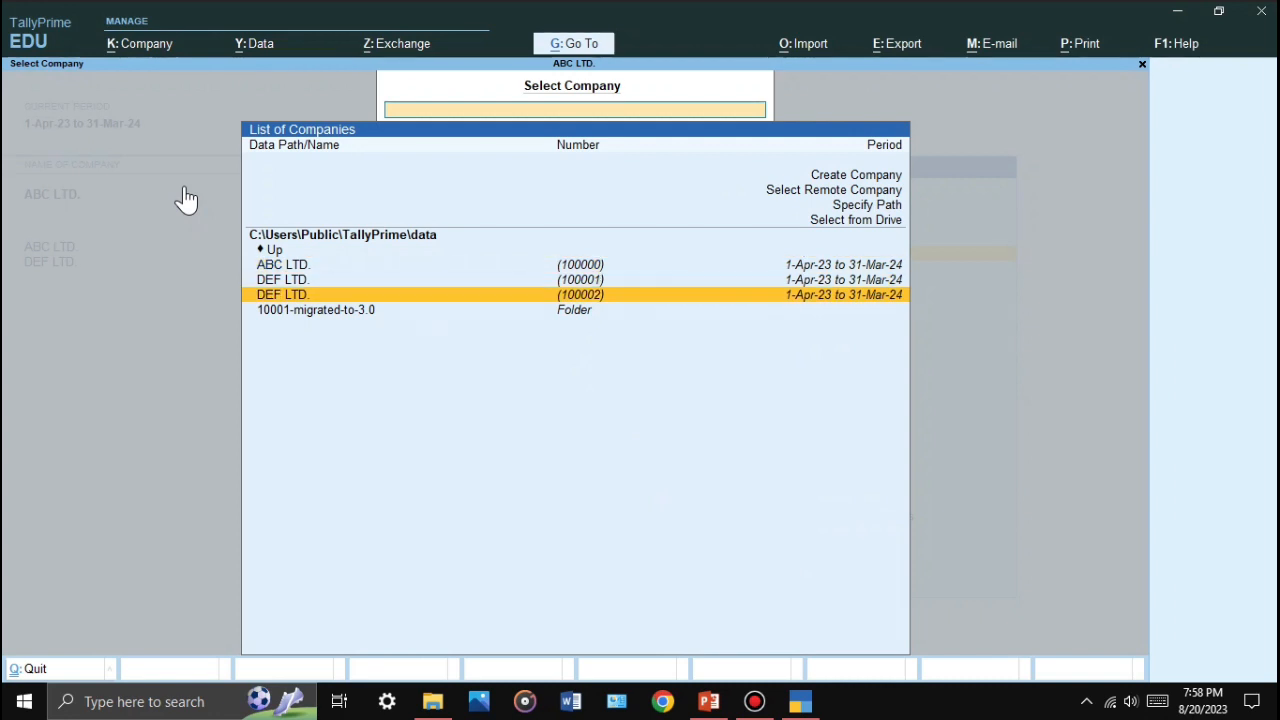
pyautogui.press('Return')
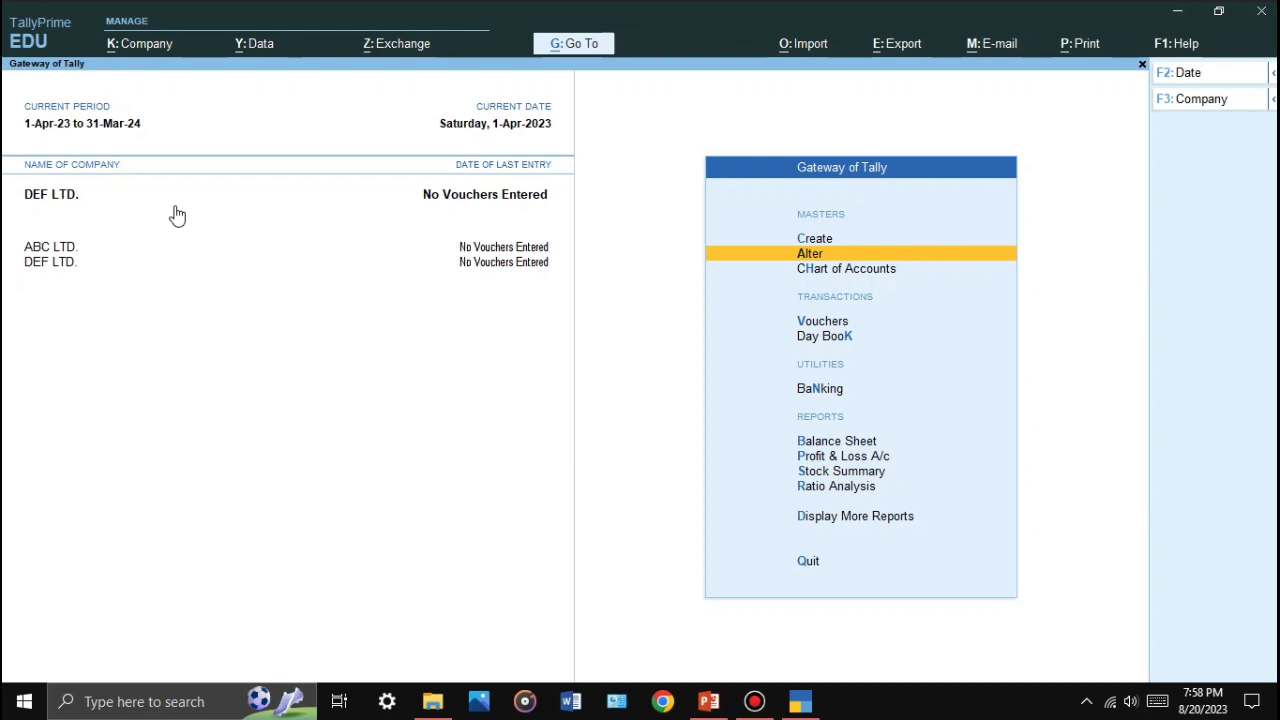
# Step: Change the current company back to ABC LTD. using Company > Change
pyautogui.hotkey('alt', 'k')
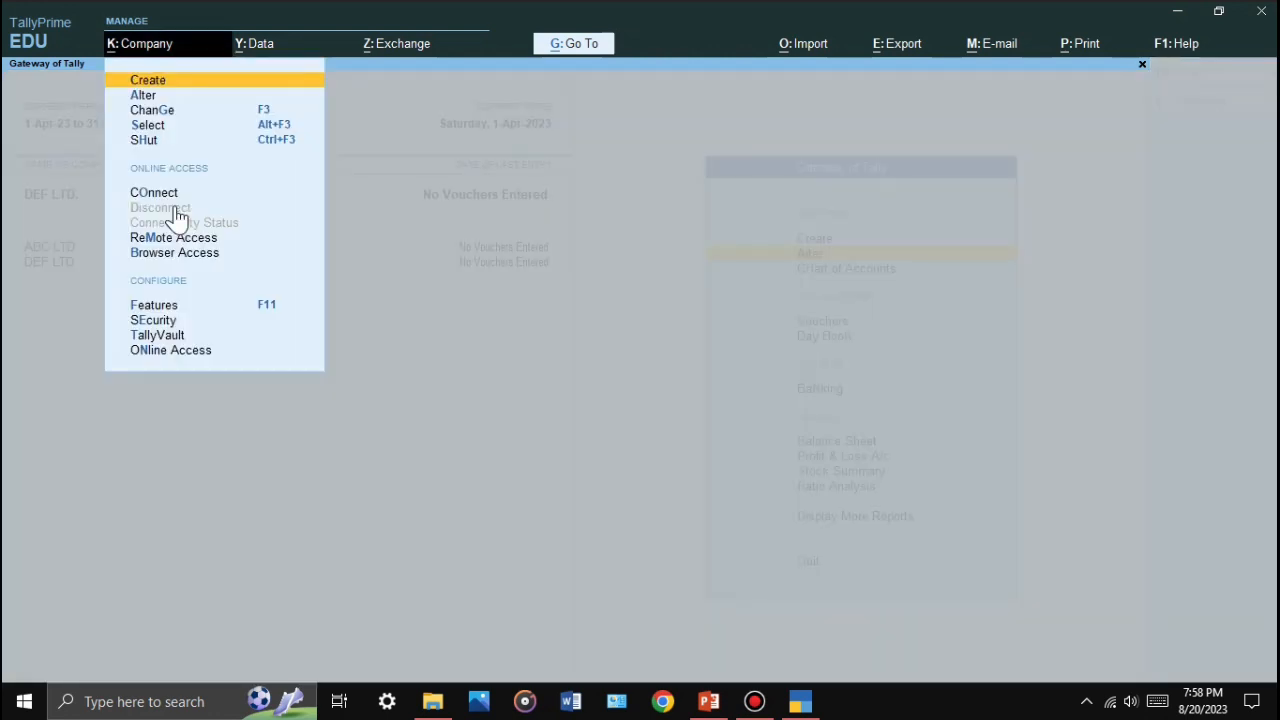
pyautogui.press('Down')
pyautogui.press('Down')
pyautogui.press('Down')
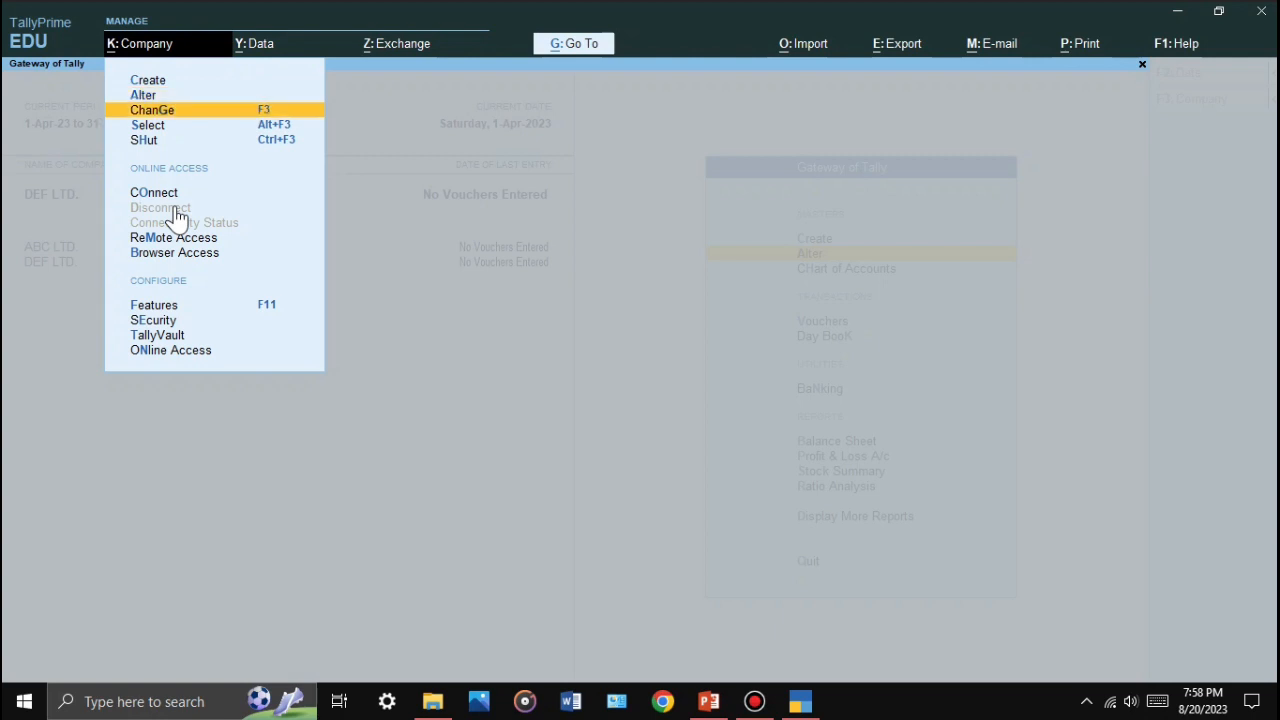
pyautogui.press('Up')
pyautogui.press('Return')
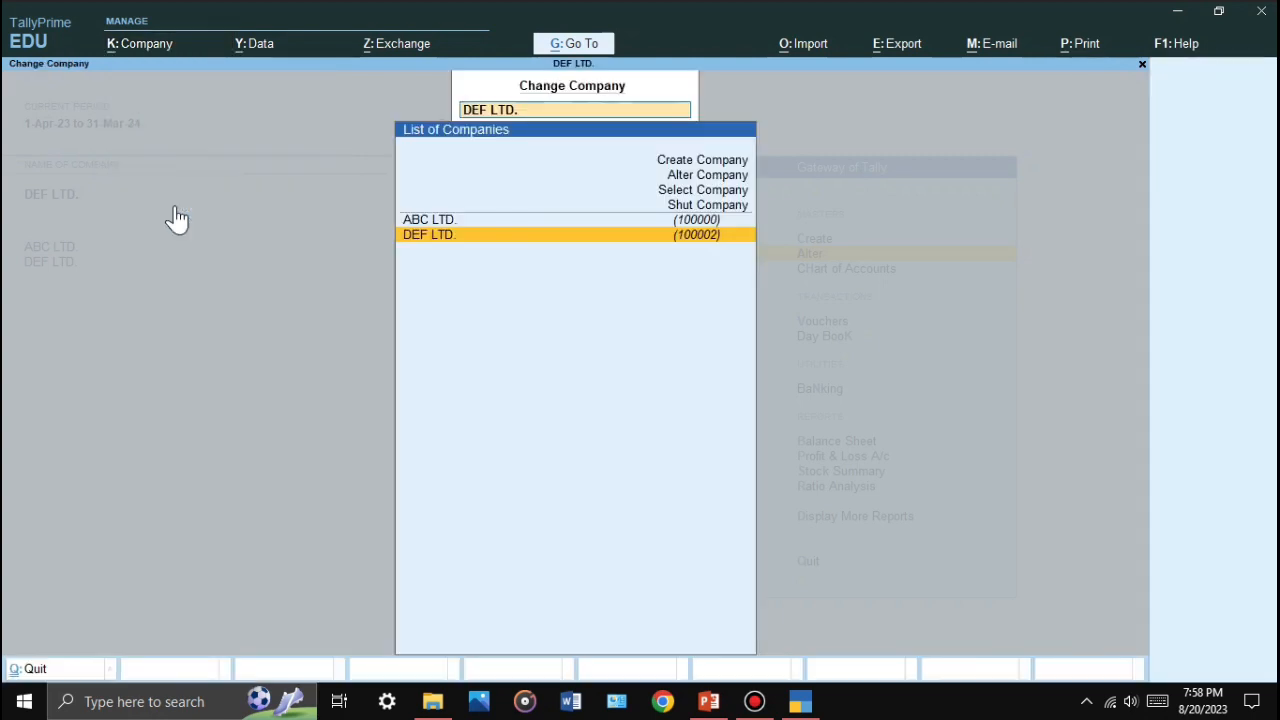
pyautogui.press('Up')
pyautogui.press('Down')
pyautogui.press('Up')
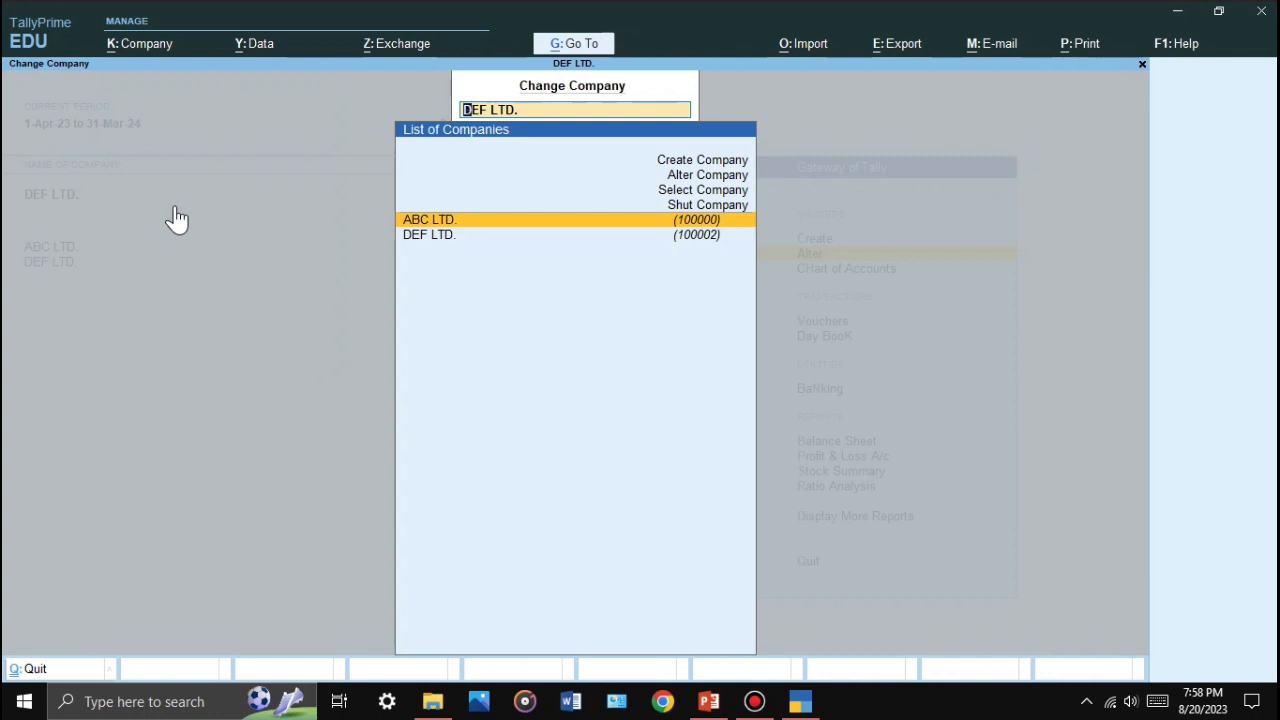
pyautogui.press('Return')
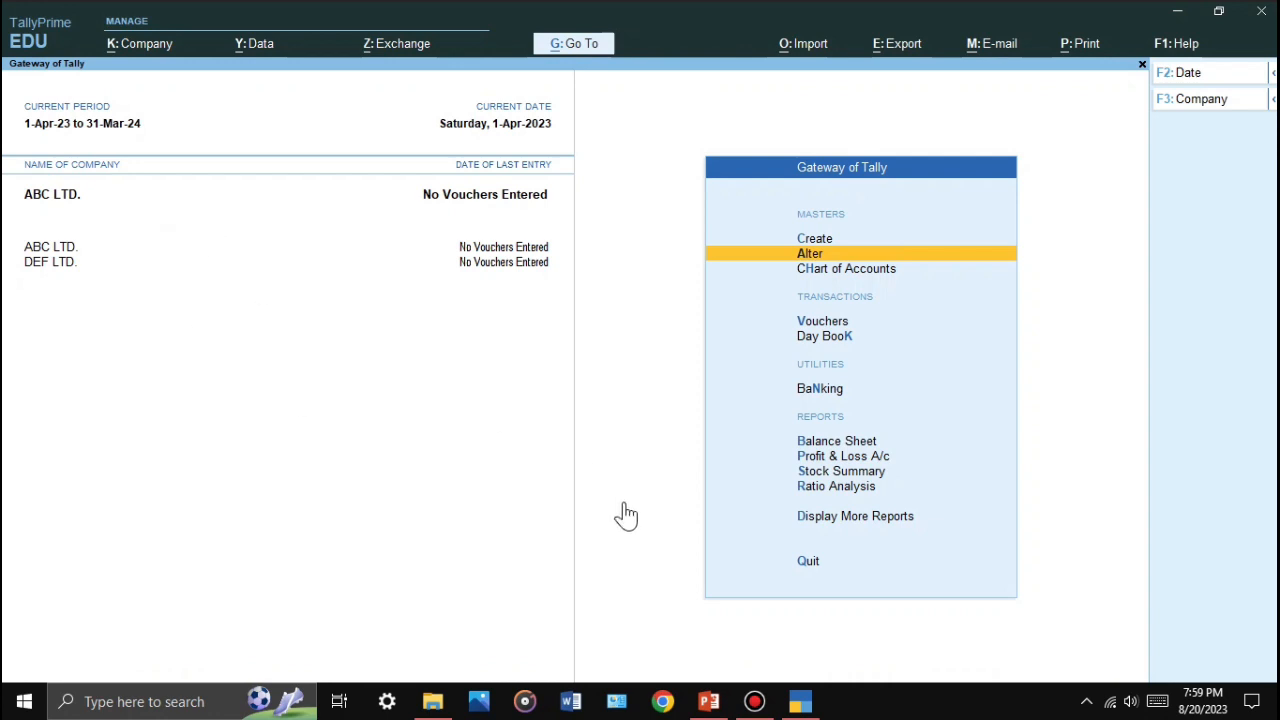
# Step: Bring PowerPoint forward and present slide 10, 'Load Company and Shutdown', as a slide show
pyautogui.click(709, 701)
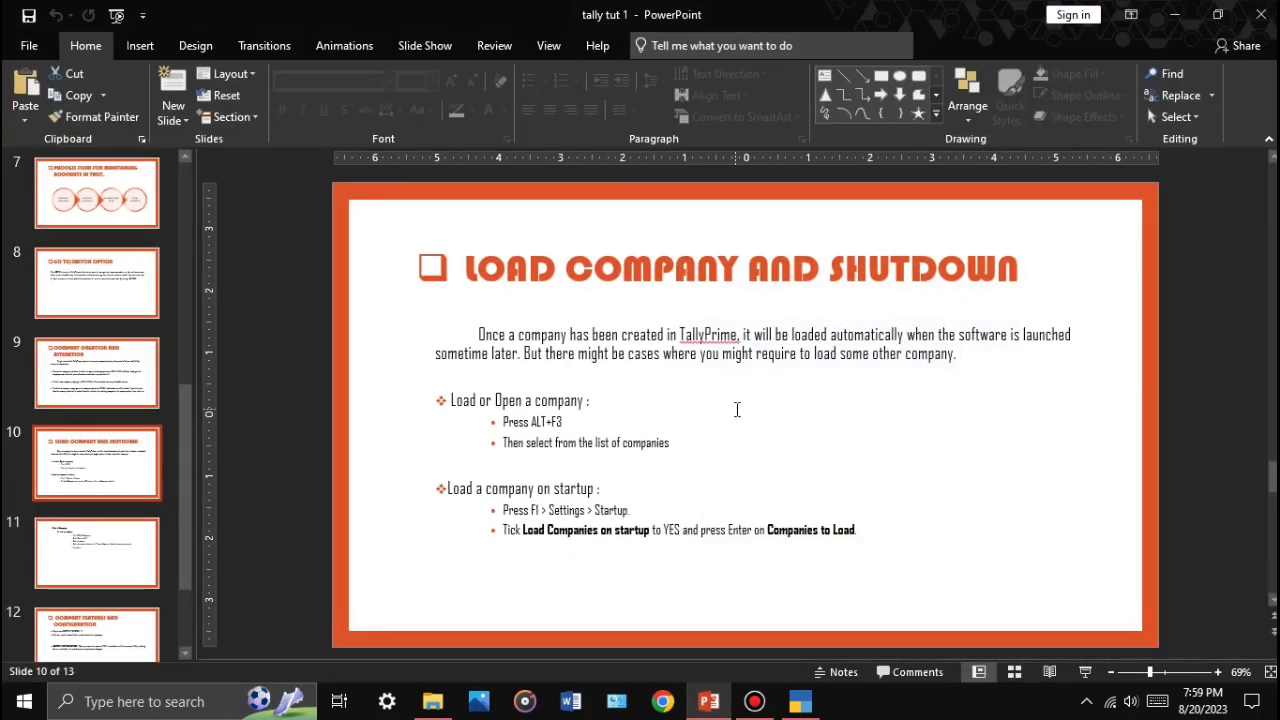
pyautogui.click(1085, 672)
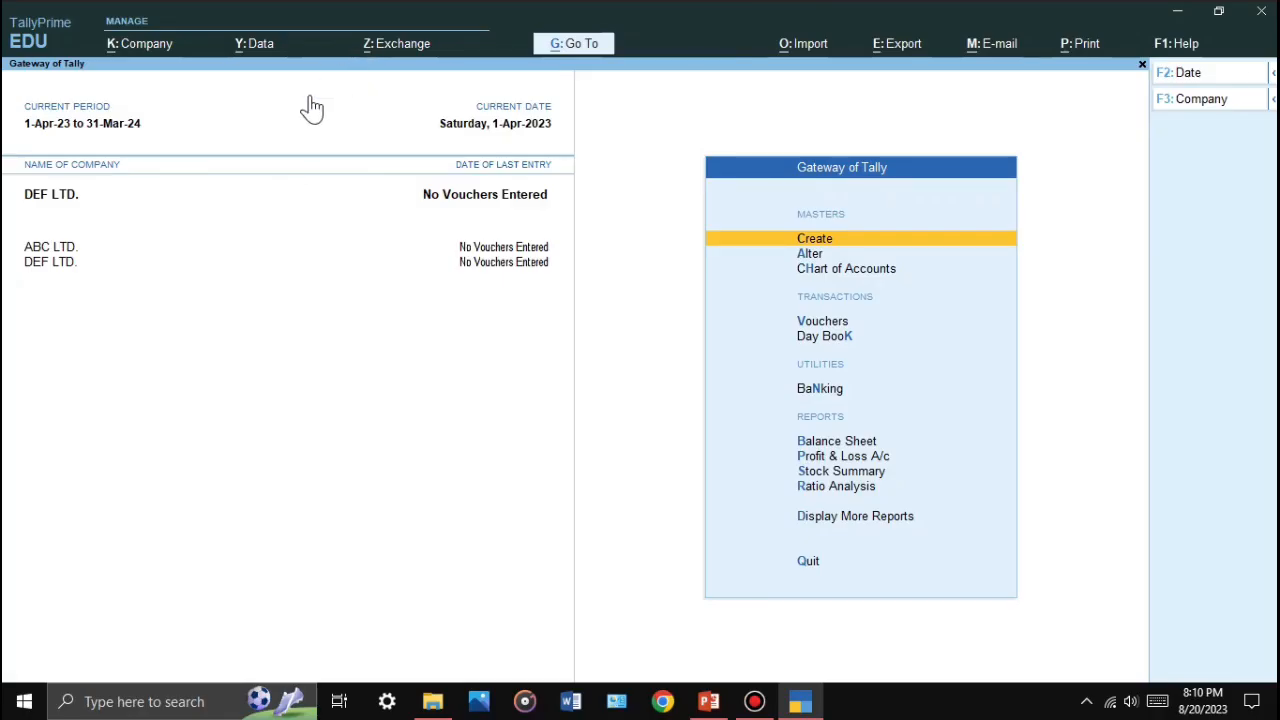
# Step: Open Settings > Startup > Companies to load, showing ABC LTD. and DEF LTD
pyautogui.press('F1')
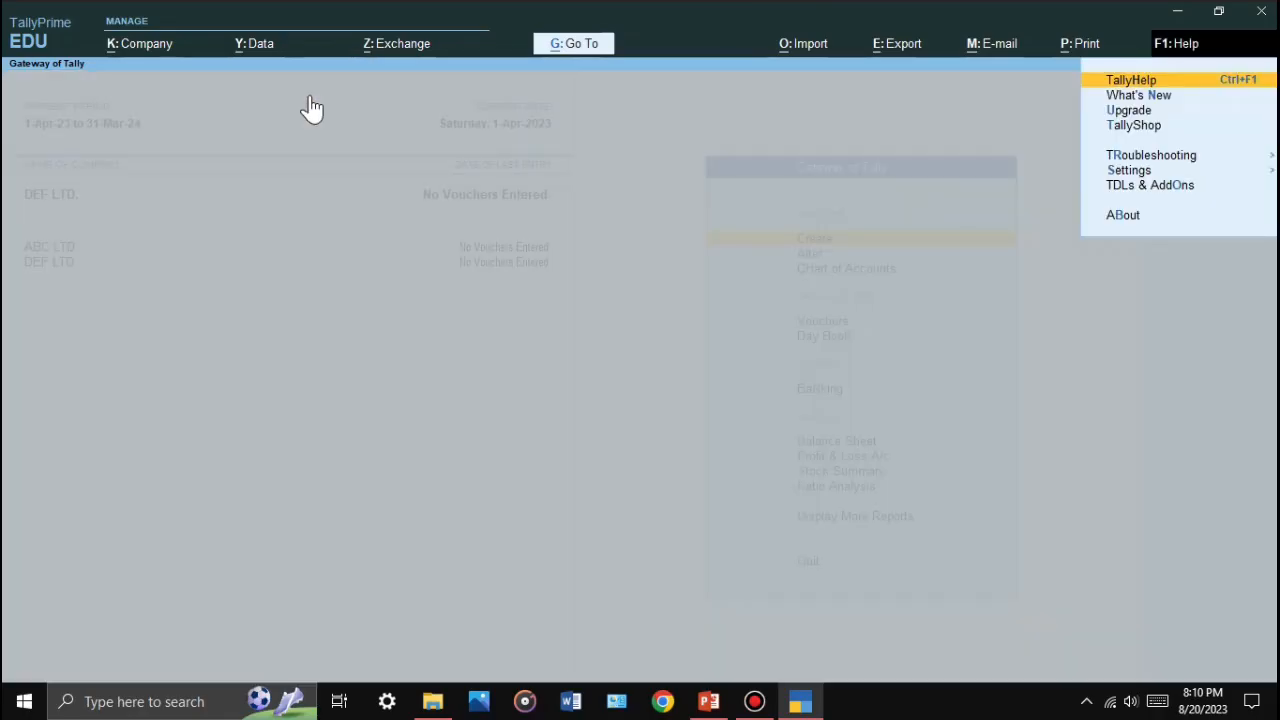
pyautogui.press('s')
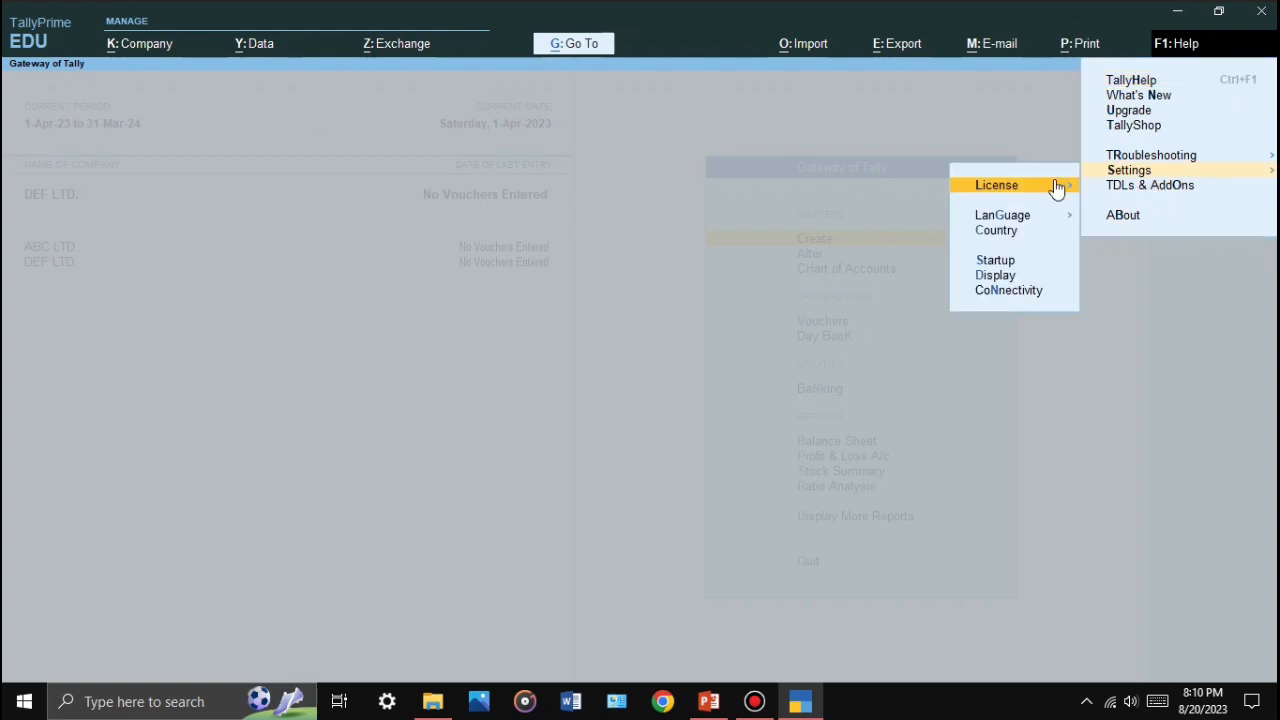
pyautogui.click(1008, 263)
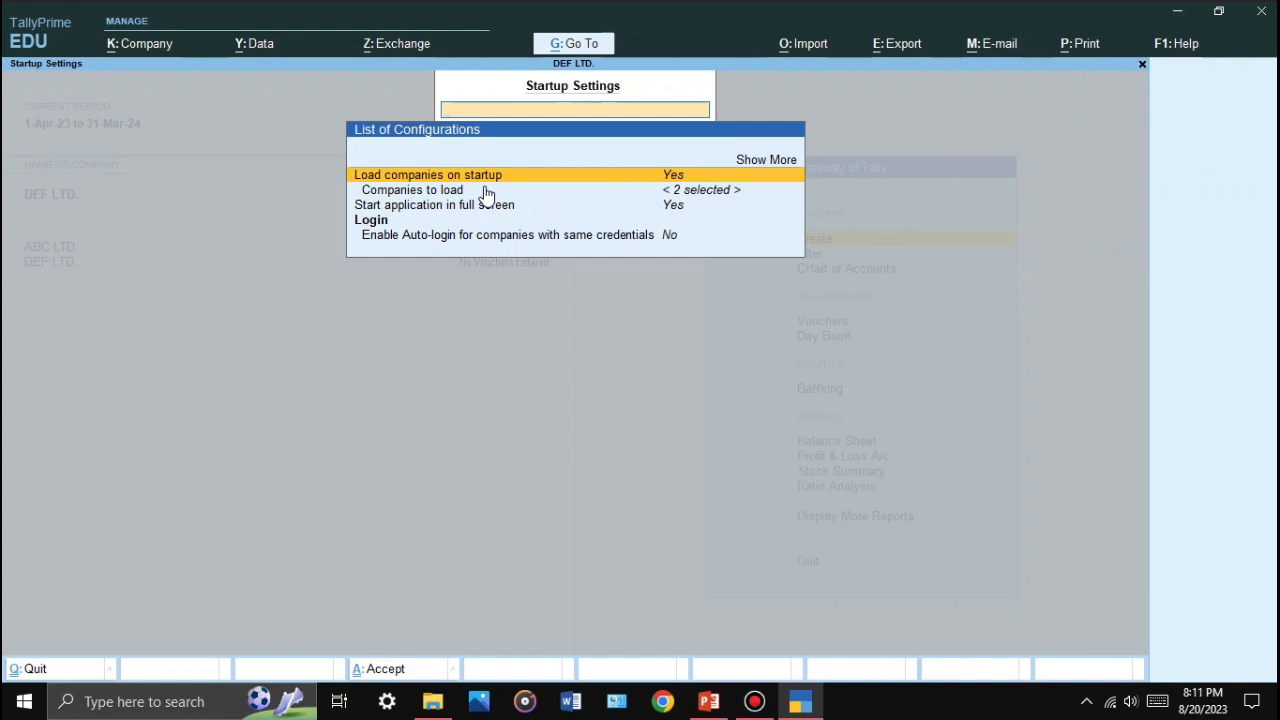
pyautogui.click(487, 192)
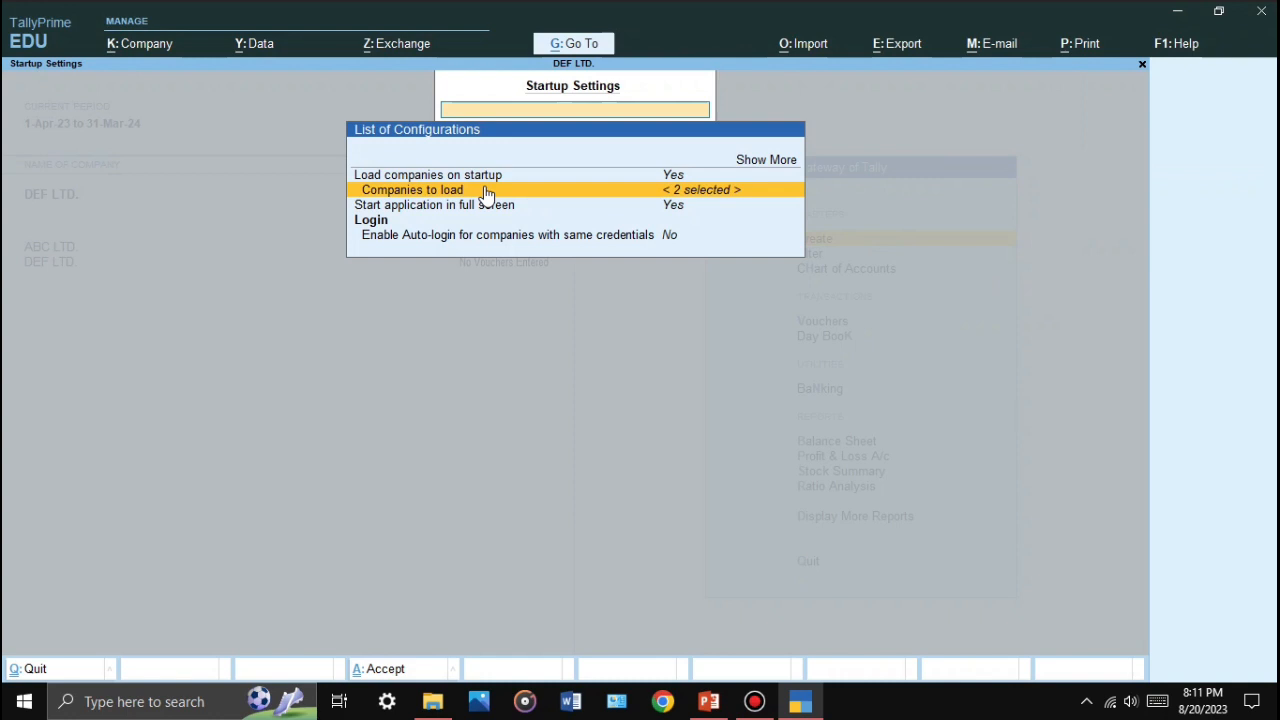
pyautogui.click(485, 189)
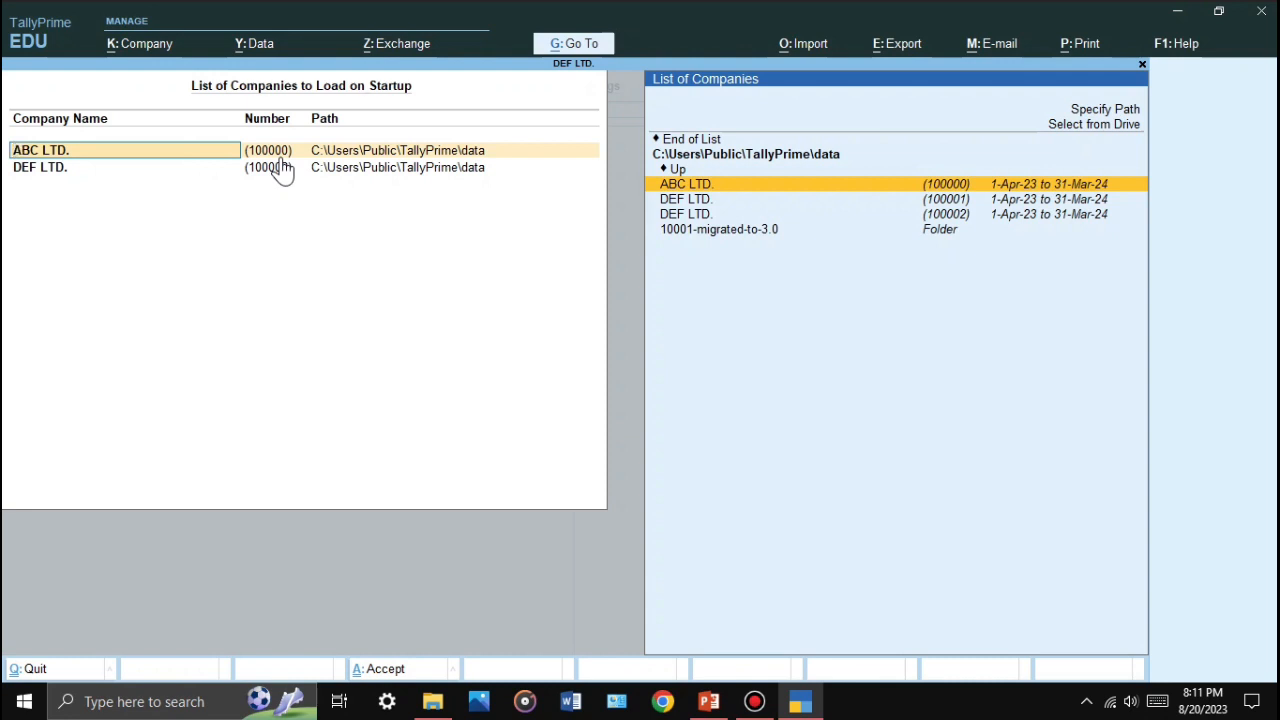
# Step: Remove ABC LTD. from the startup list, keep DEF LTD., and accept the startup settings
pyautogui.press('Up')
pyautogui.press('Up')
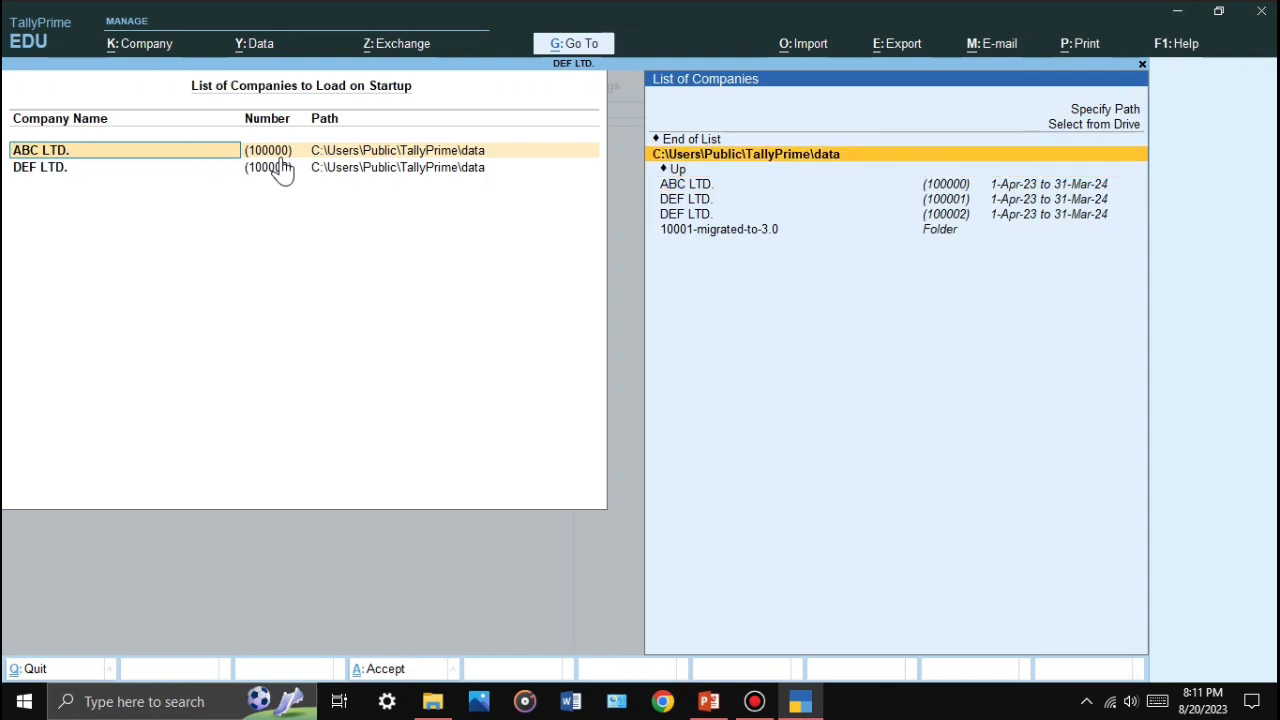
pyautogui.press('Down')
pyautogui.press('Up')
pyautogui.press('Up')
pyautogui.press('Return')
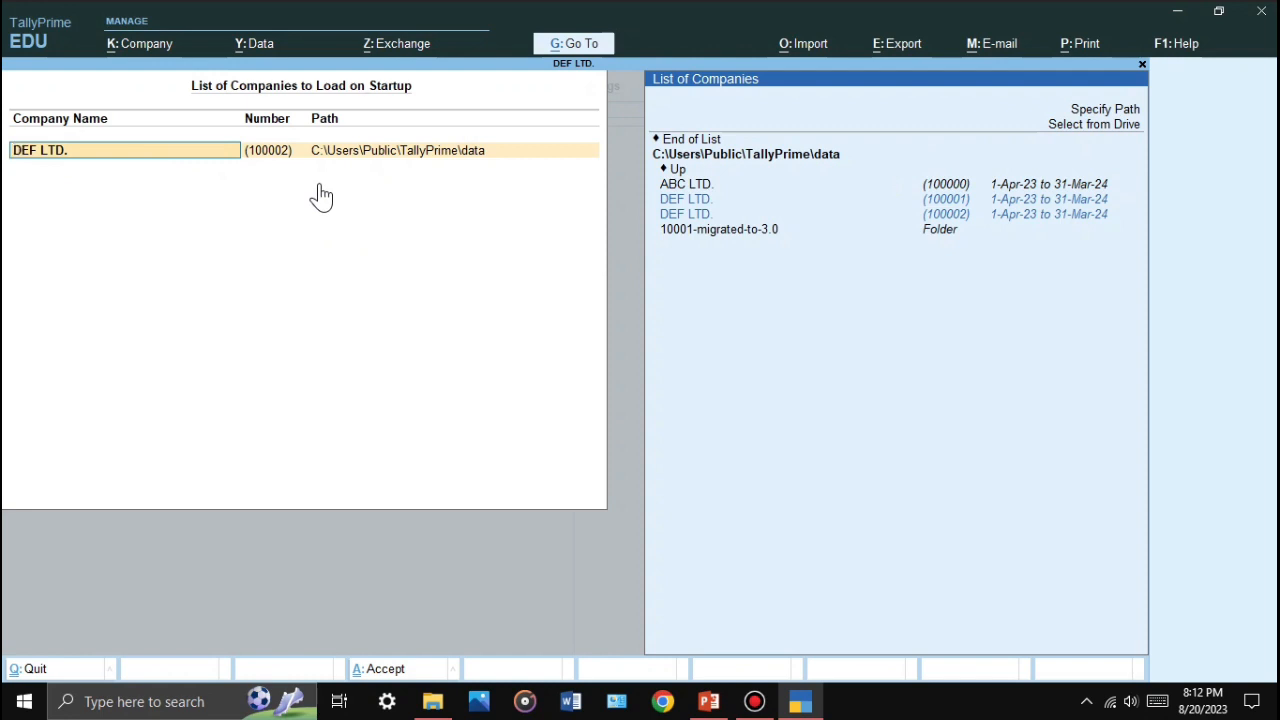
pyautogui.press('Return')
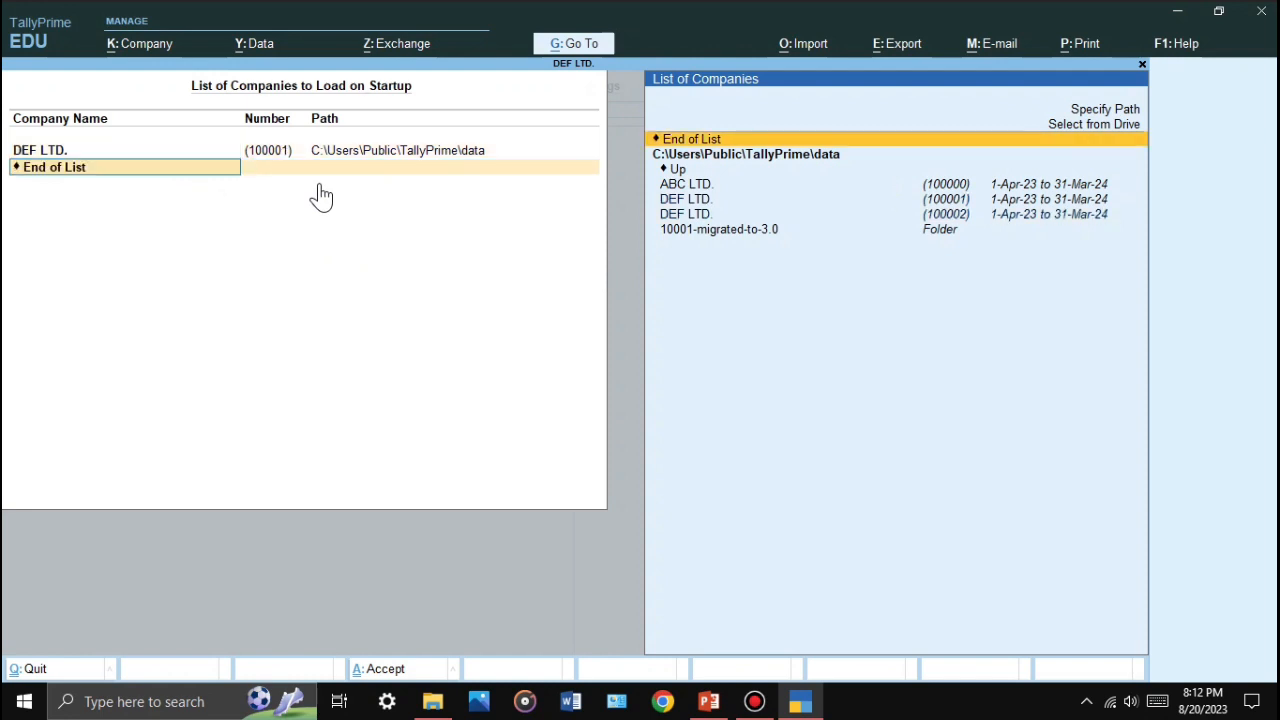
pyautogui.press('Return')
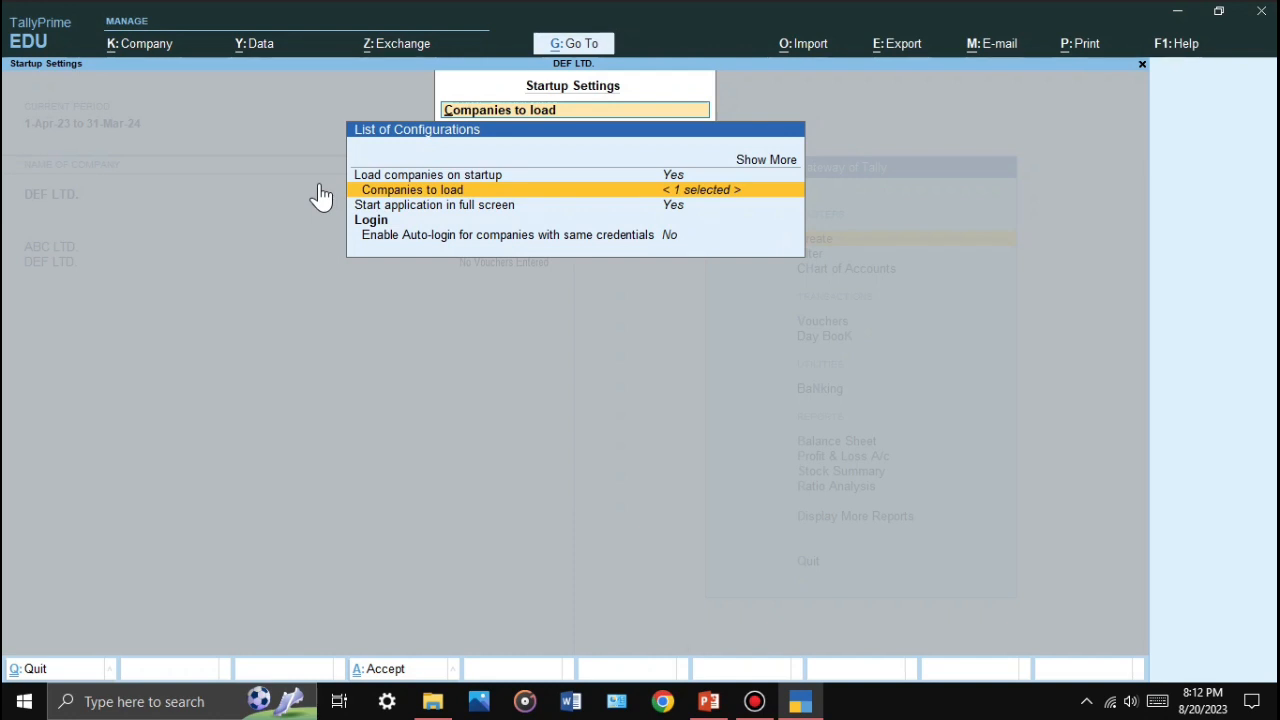
pyautogui.hotkey('ctrl', 'a')
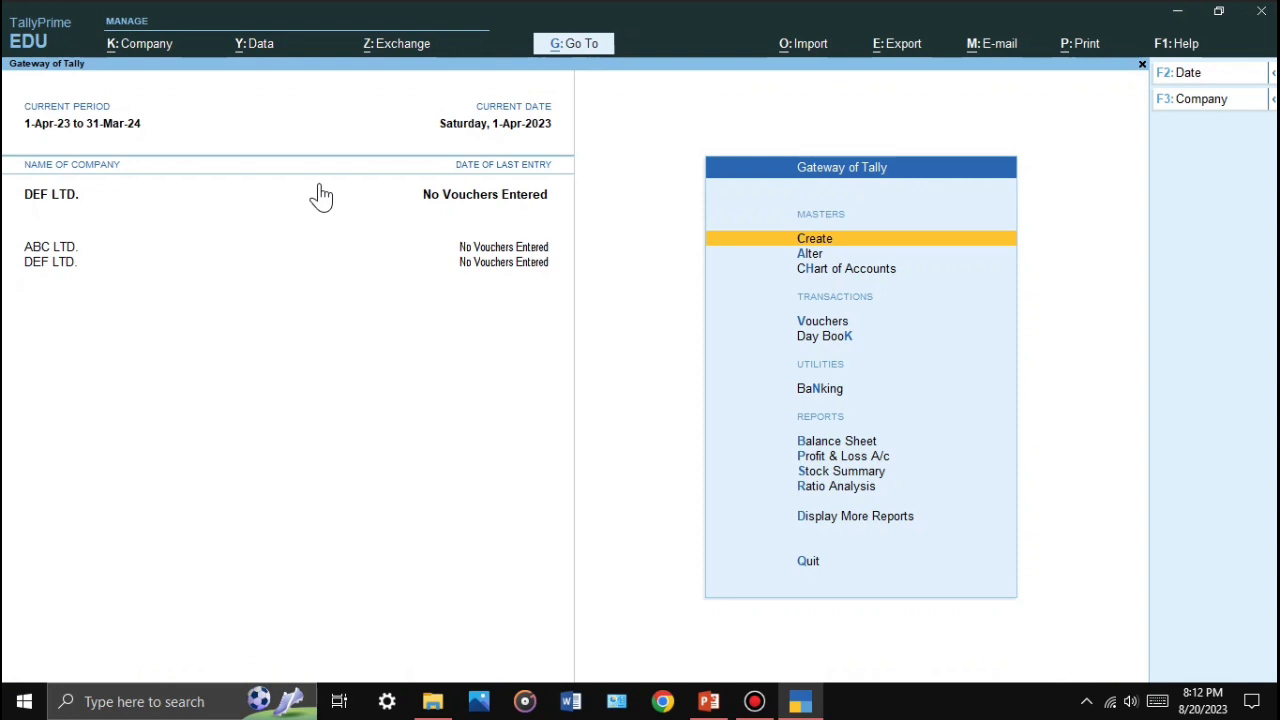
# Step: Quit TallyPrime and minimize the PowerPoint window
pyautogui.press('Escape')
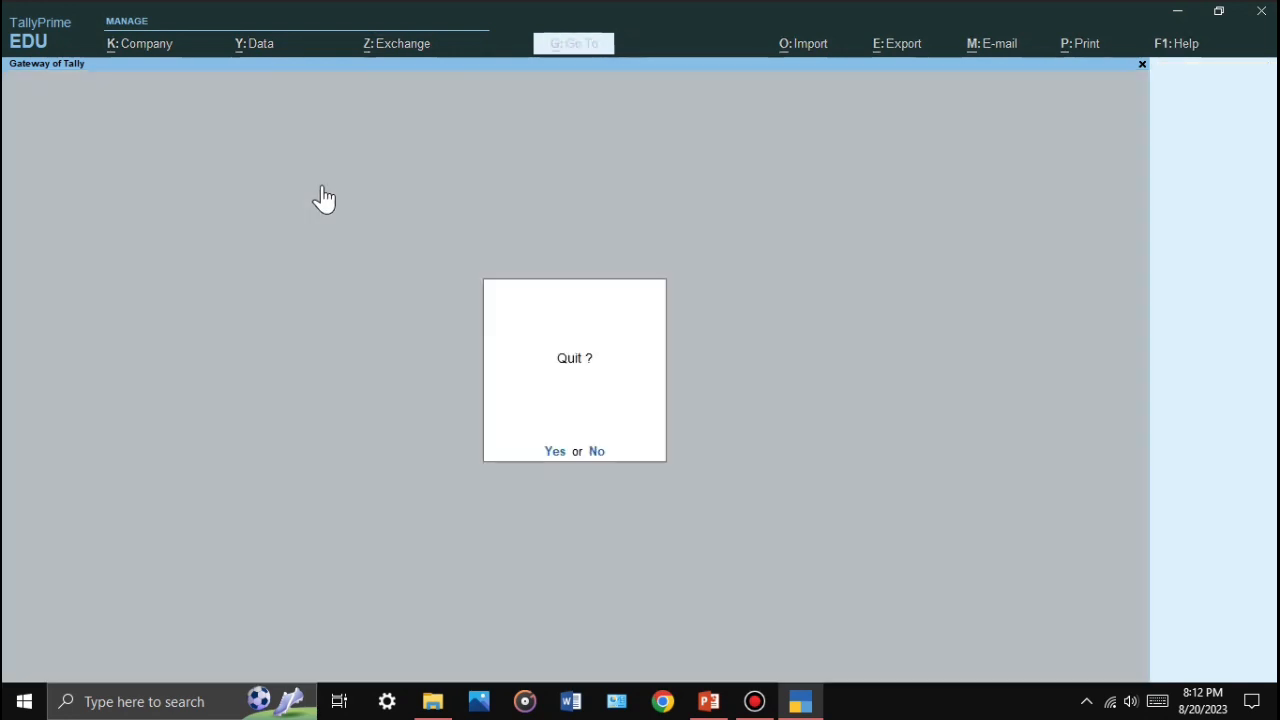
pyautogui.press('Return')
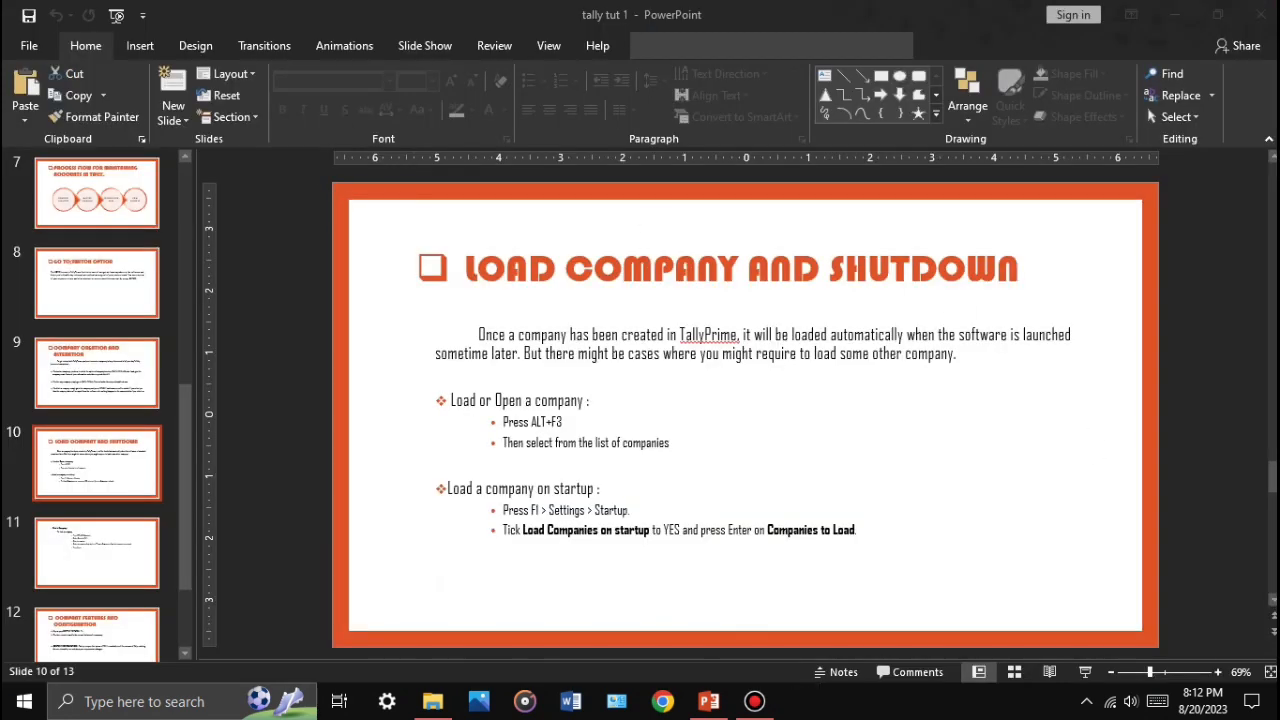
pyautogui.click(1176, 14)
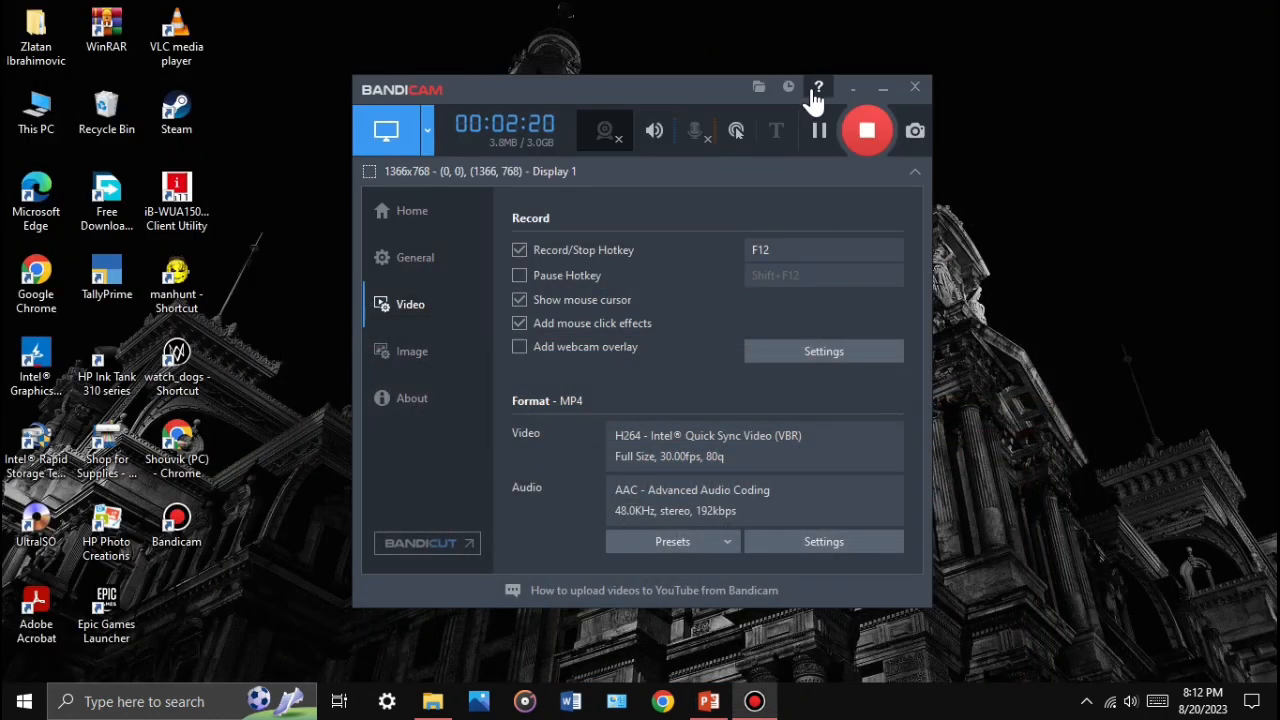